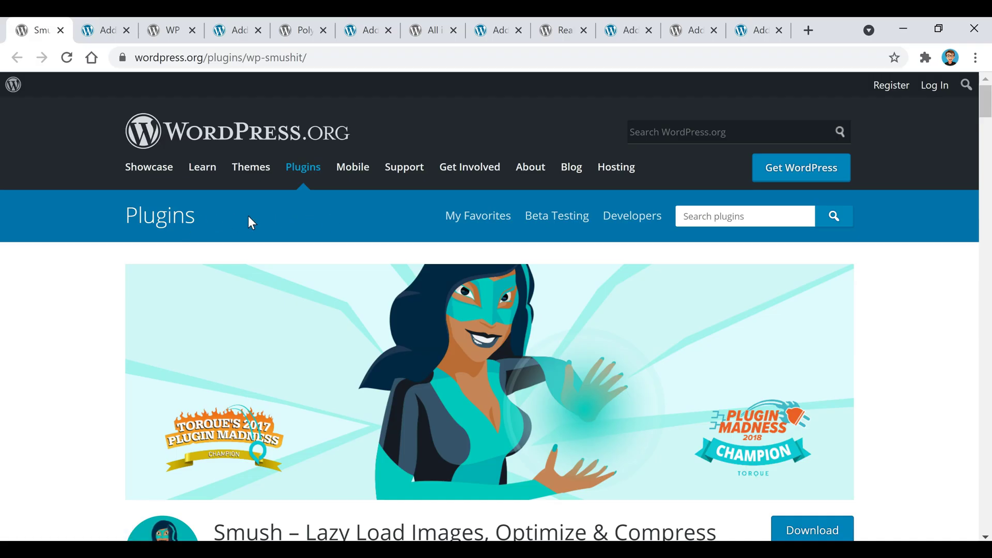
Scroll through the current plugin page, then confirm Smush shows as Active in the admin search results.
{"action": "scroll", "coordinate": [337, 238], "scroll_direction": "down", "scroll_amount": 1}
{"action": "scroll", "coordinate": [715, 281], "scroll_direction": "down", "scroll_amount": 1}
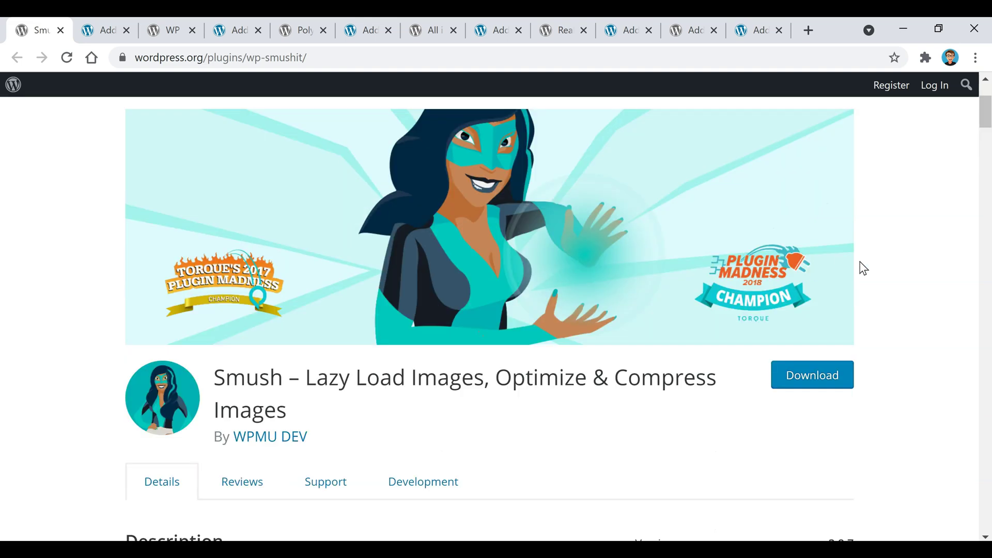
{"action": "scroll", "coordinate": [861, 268], "scroll_direction": "down", "scroll_amount": 1}
{"action": "scroll", "coordinate": [481, 300], "scroll_direction": "down", "scroll_amount": 1}
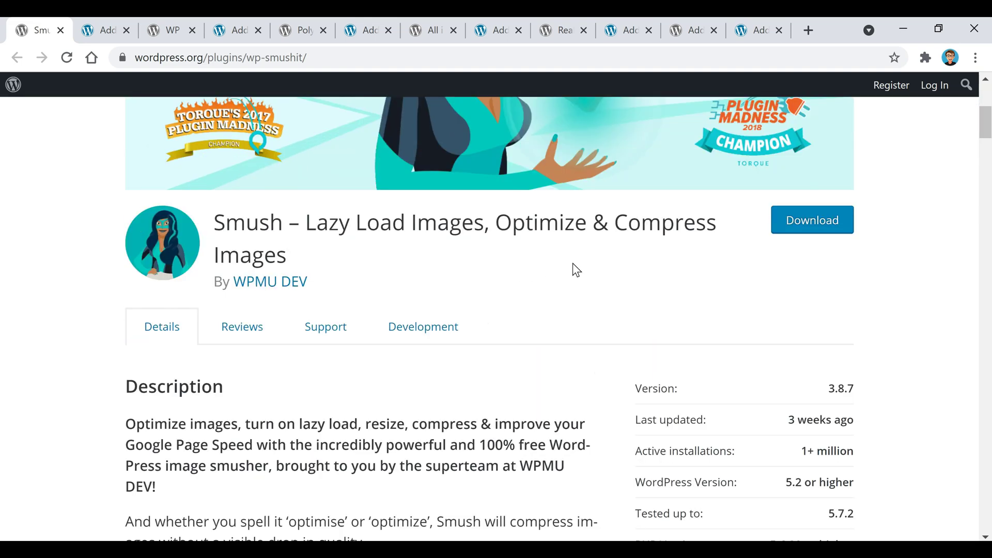
{"action": "scroll", "coordinate": [573, 271], "scroll_direction": "down", "scroll_amount": 1}
{"action": "scroll", "coordinate": [580, 277], "scroll_direction": "down", "scroll_amount": 1}
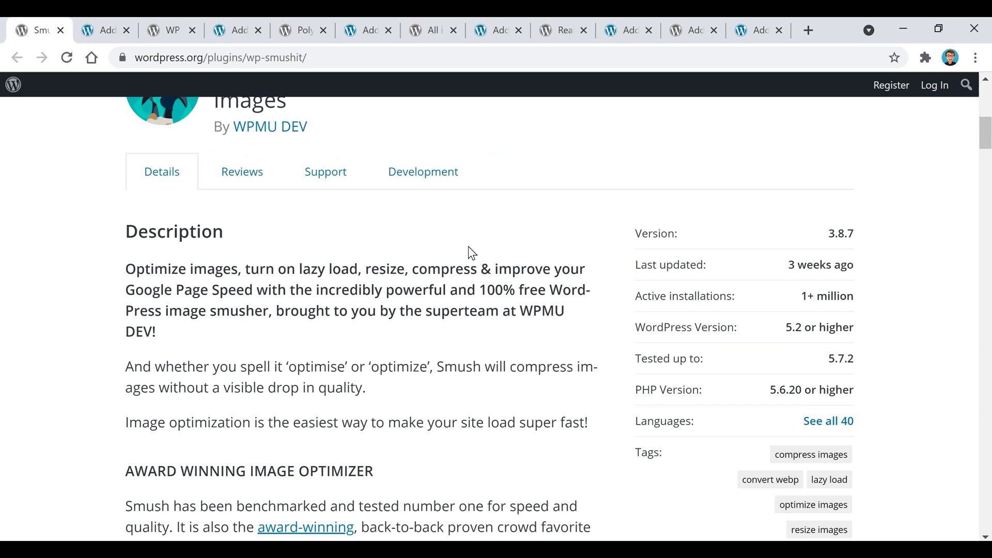
{"action": "scroll", "coordinate": [471, 252], "scroll_direction": "down", "scroll_amount": 1}
{"action": "scroll", "coordinate": [472, 253], "scroll_direction": "down", "scroll_amount": 4}
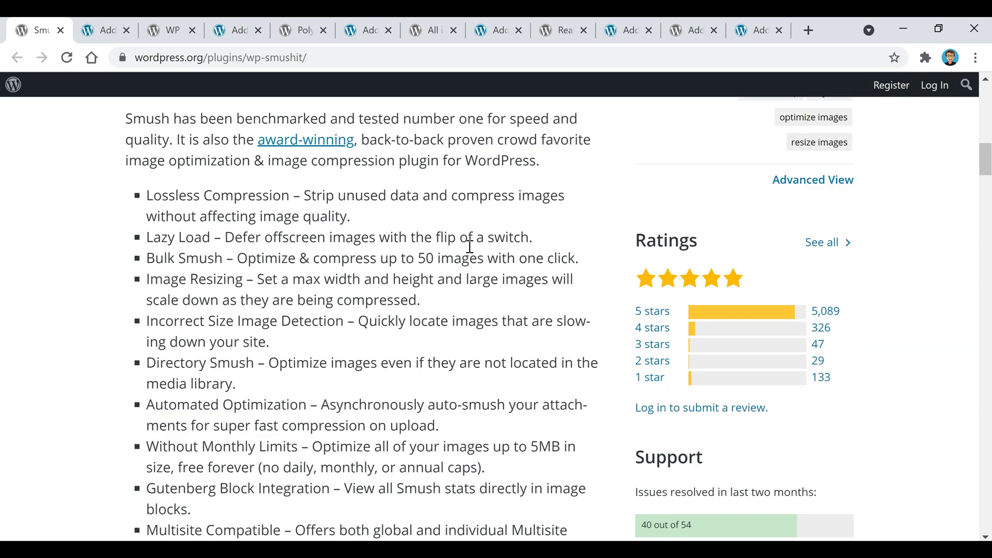
{"action": "scroll", "coordinate": [468, 247], "scroll_direction": "down", "scroll_amount": 4}
{"action": "scroll", "coordinate": [463, 258], "scroll_direction": "up", "scroll_amount": 3}
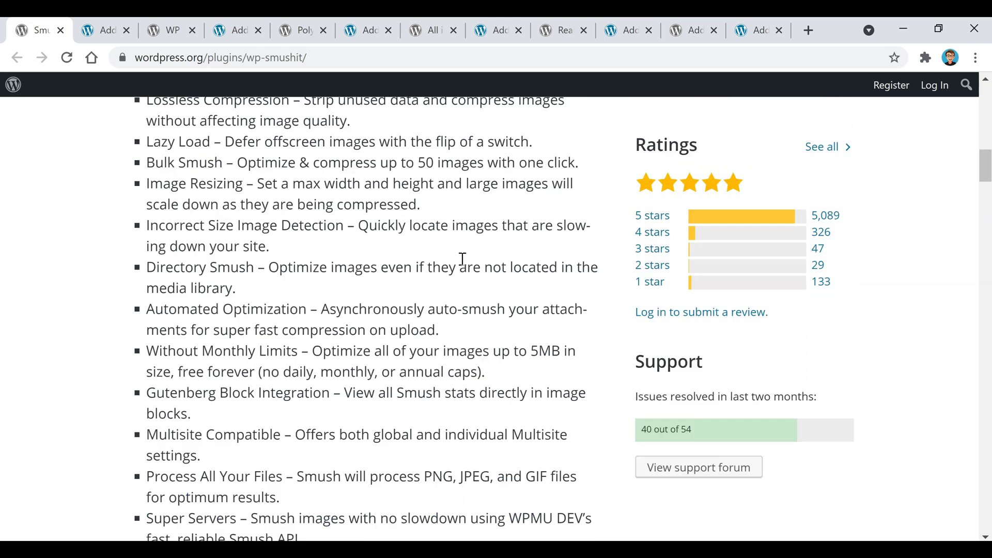
{"action": "scroll", "coordinate": [463, 259], "scroll_direction": "up", "scroll_amount": 6}
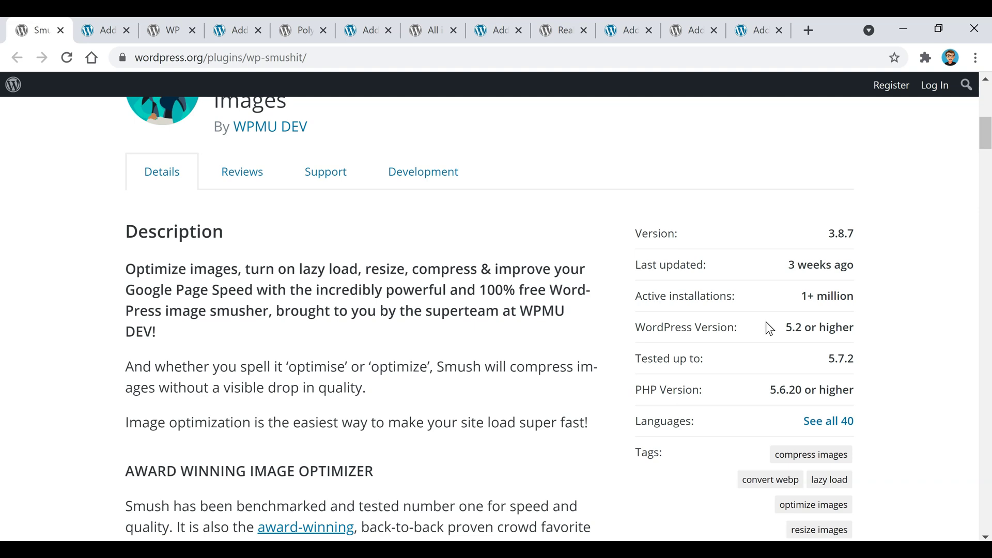
{"action": "scroll", "coordinate": [760, 328], "scroll_direction": "up", "scroll_amount": 2}
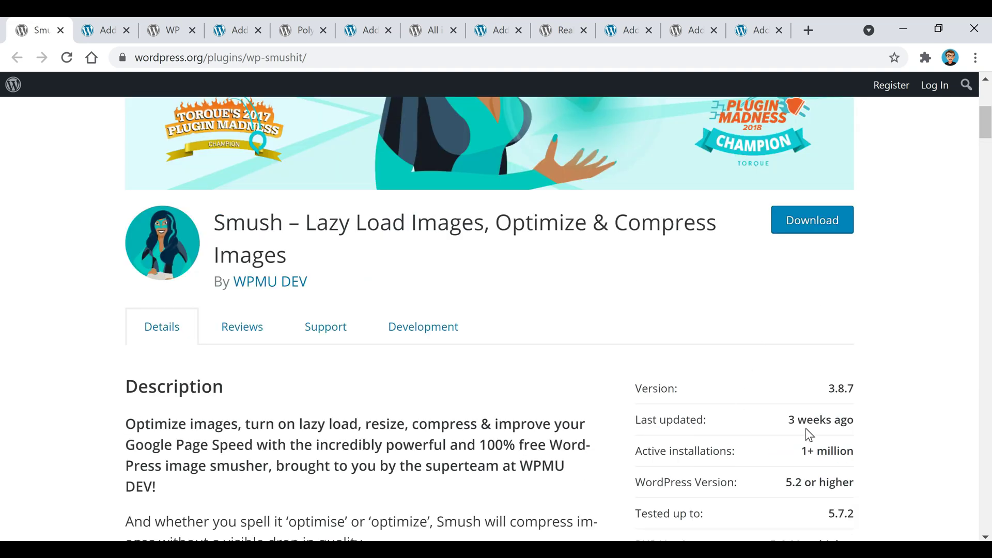
{"action": "scroll", "coordinate": [809, 435], "scroll_direction": "up", "scroll_amount": 1}
{"action": "scroll", "coordinate": [633, 437], "scroll_direction": "up", "scroll_amount": 2}
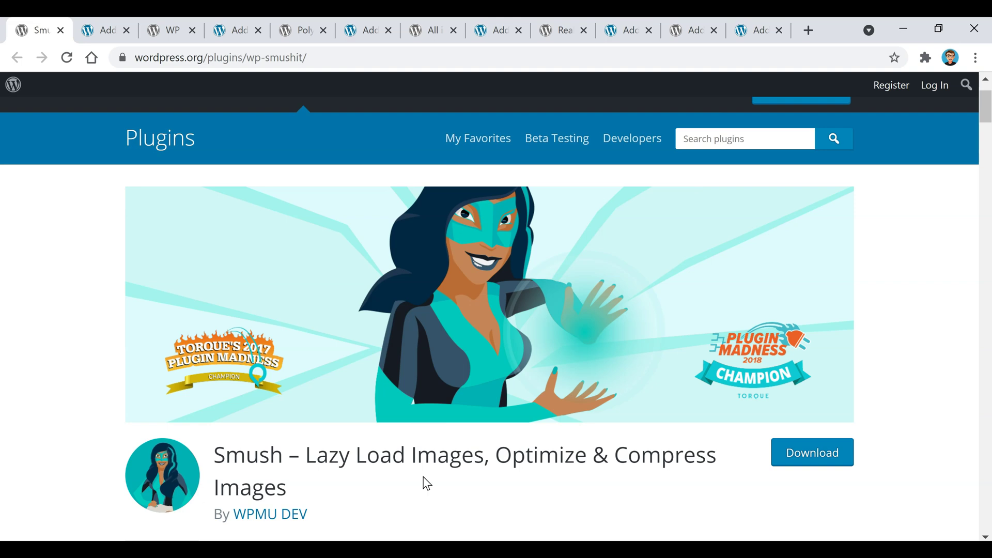
{"action": "left_click", "coordinate": [101, 30]}
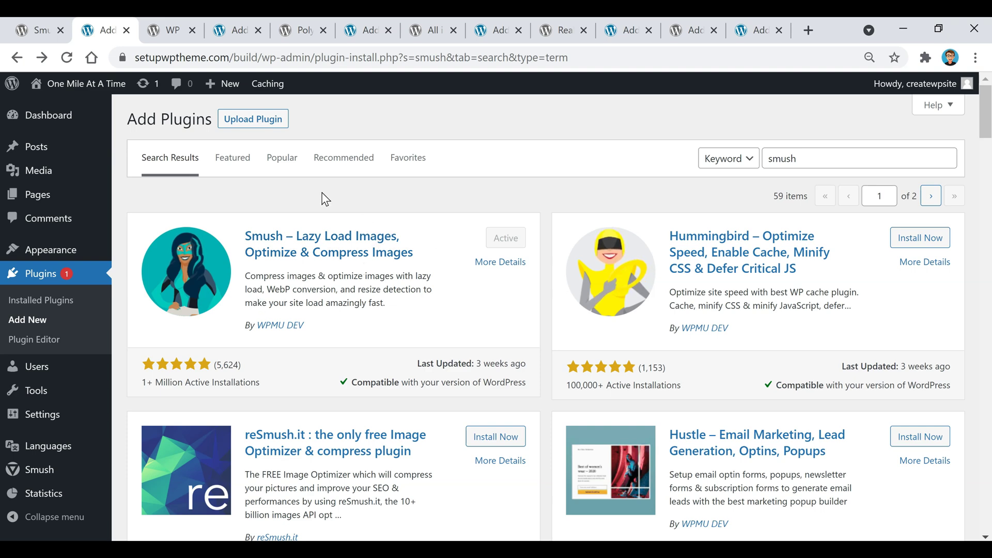
Open the WP Statistics page on WordPress.org and read its description (version 13.0.8, 600,000+ installs).
{"action": "left_click", "coordinate": [163, 33]}
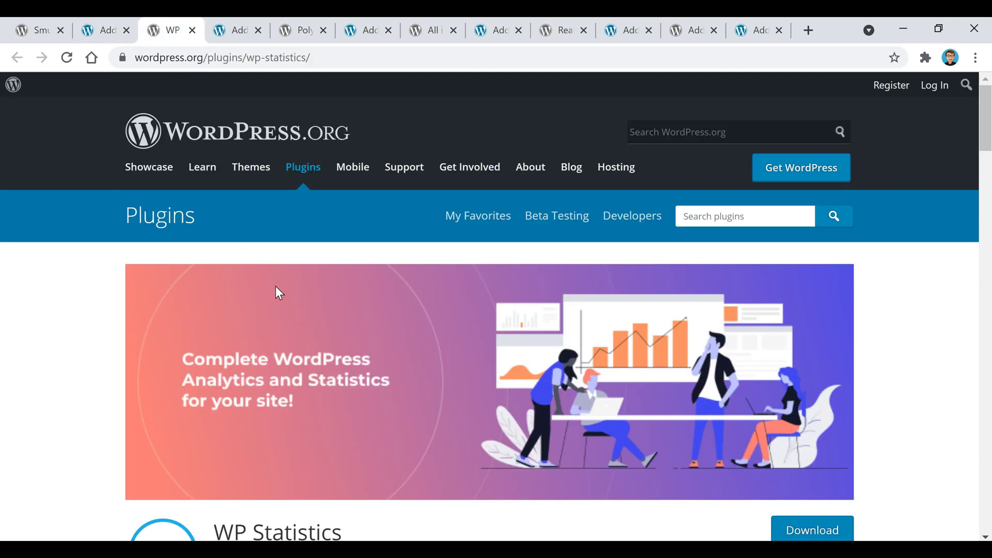
{"action": "scroll", "coordinate": [342, 290], "scroll_direction": "down", "scroll_amount": 1}
{"action": "scroll", "coordinate": [874, 268], "scroll_direction": "down", "scroll_amount": 1}
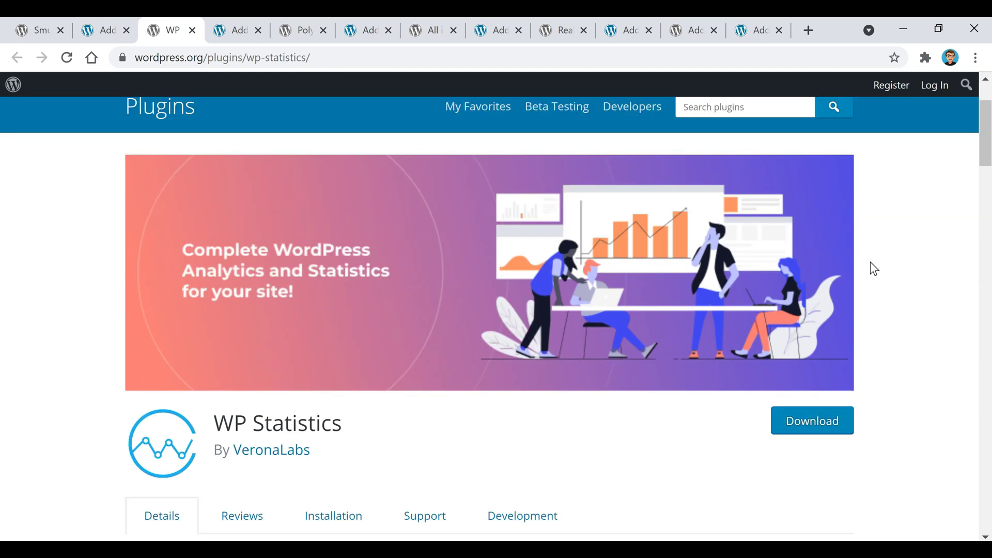
{"action": "scroll", "coordinate": [261, 266], "scroll_direction": "down", "scroll_amount": 1}
{"action": "scroll", "coordinate": [647, 265], "scroll_direction": "down", "scroll_amount": 1}
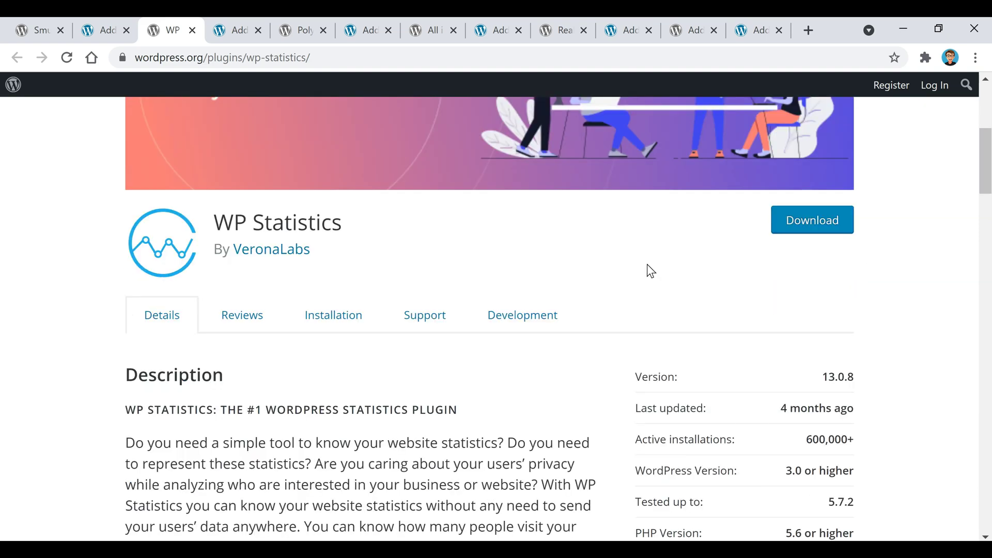
{"action": "scroll", "coordinate": [851, 270], "scroll_direction": "down", "scroll_amount": 1}
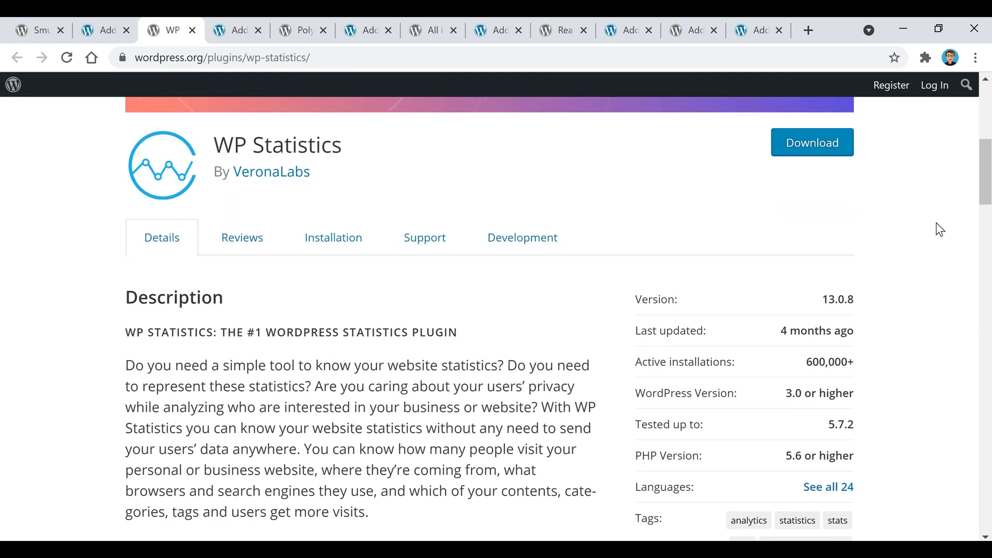
{"action": "scroll", "coordinate": [782, 239], "scroll_direction": "down", "scroll_amount": 3}
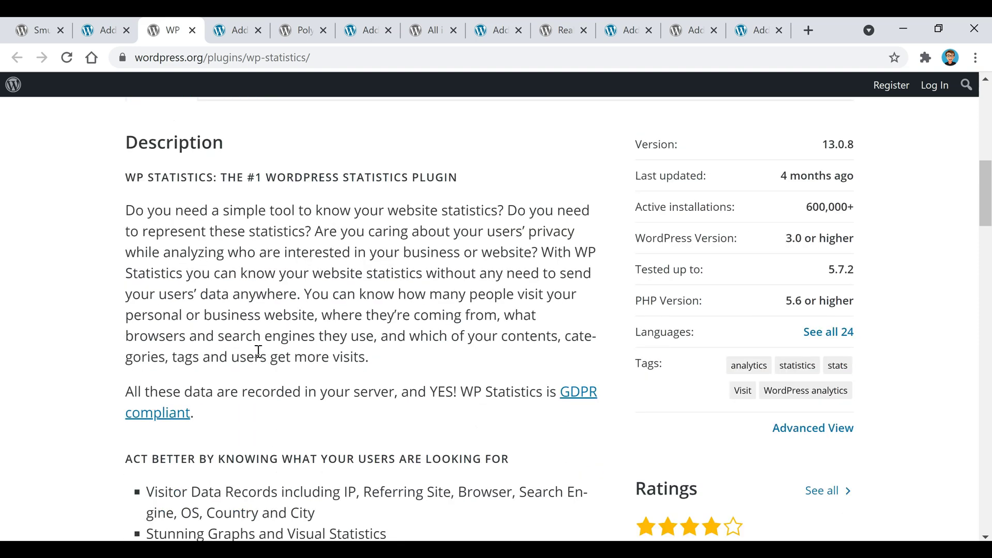
{"action": "scroll", "coordinate": [258, 352], "scroll_direction": "down", "scroll_amount": 1}
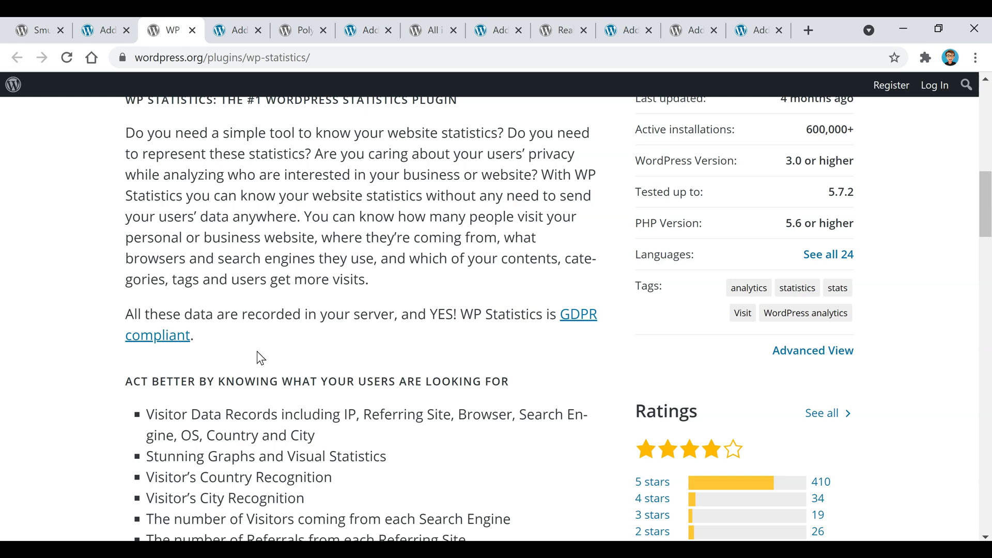
{"action": "scroll", "coordinate": [610, 336], "scroll_direction": "down", "scroll_amount": 3}
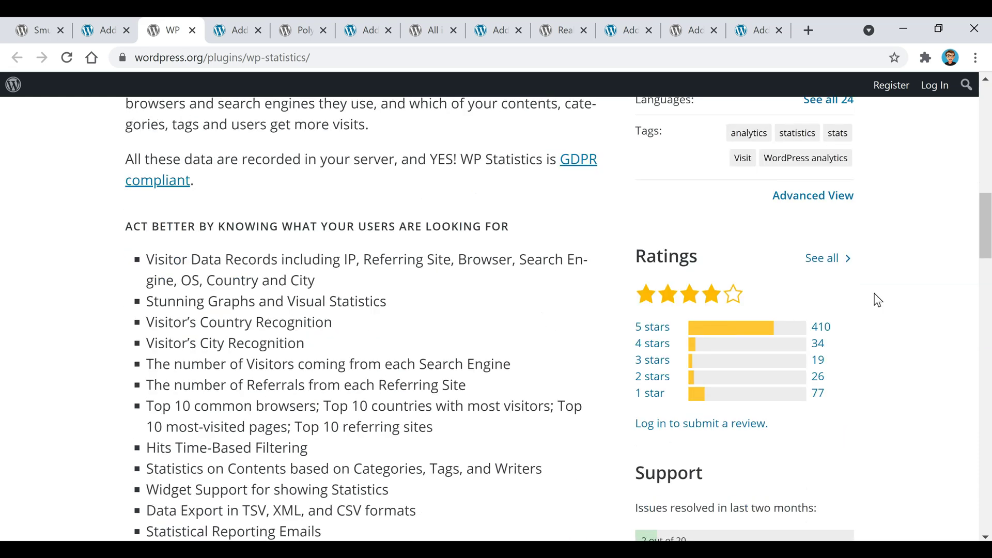
{"action": "scroll", "coordinate": [877, 300], "scroll_direction": "down", "scroll_amount": 3}
{"action": "scroll", "coordinate": [877, 300], "scroll_direction": "down", "scroll_amount": 1}
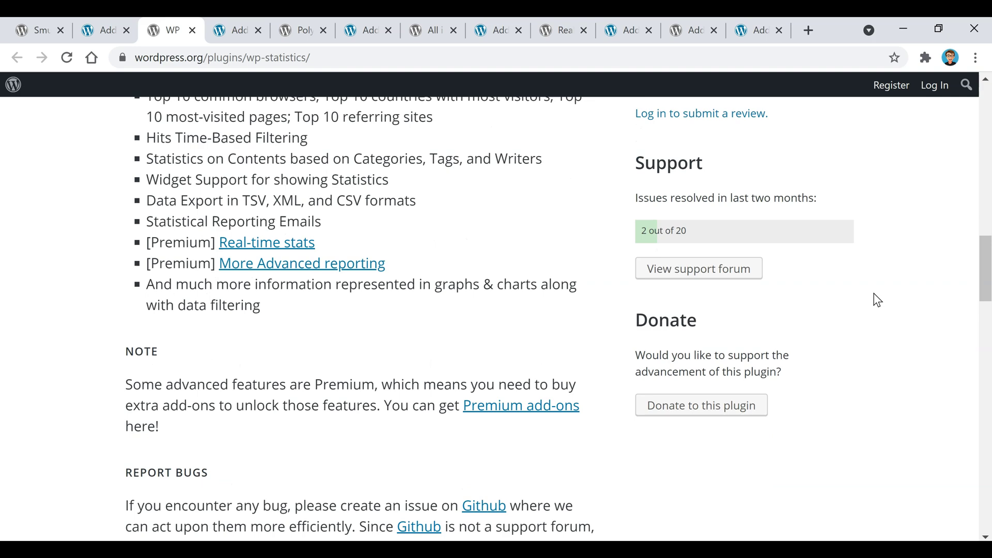
{"action": "scroll", "coordinate": [855, 323], "scroll_direction": "up", "scroll_amount": 4}
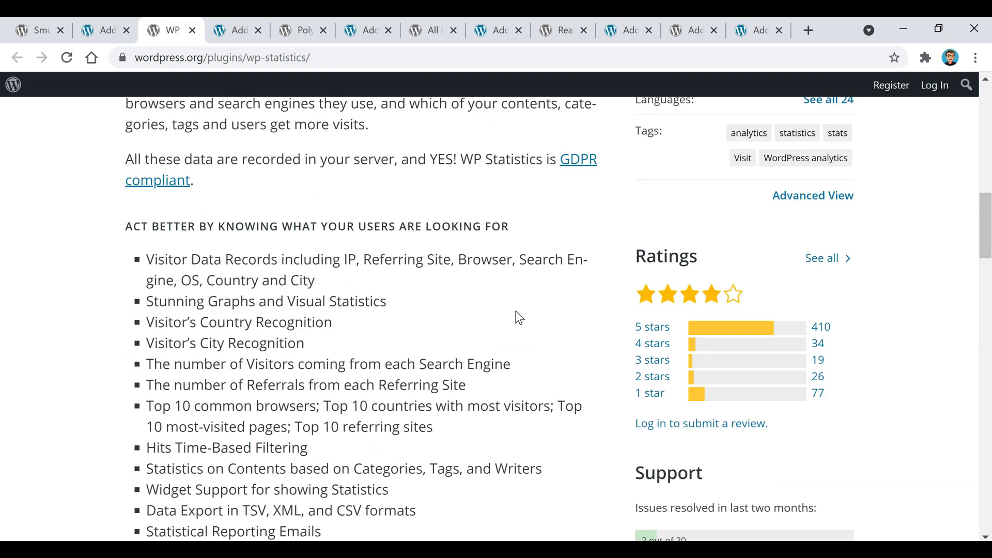
{"action": "scroll", "coordinate": [517, 316], "scroll_direction": "up", "scroll_amount": 5}
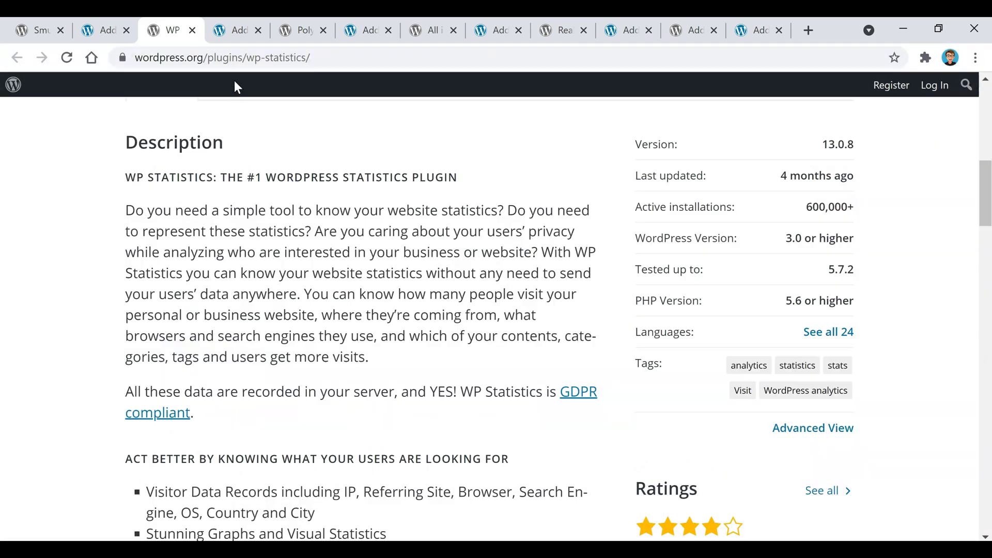
Check the WP Statistics admin results, then scroll the Polylang plugin page down to Screenshots and FAQ.
{"action": "left_click", "coordinate": [237, 41]}
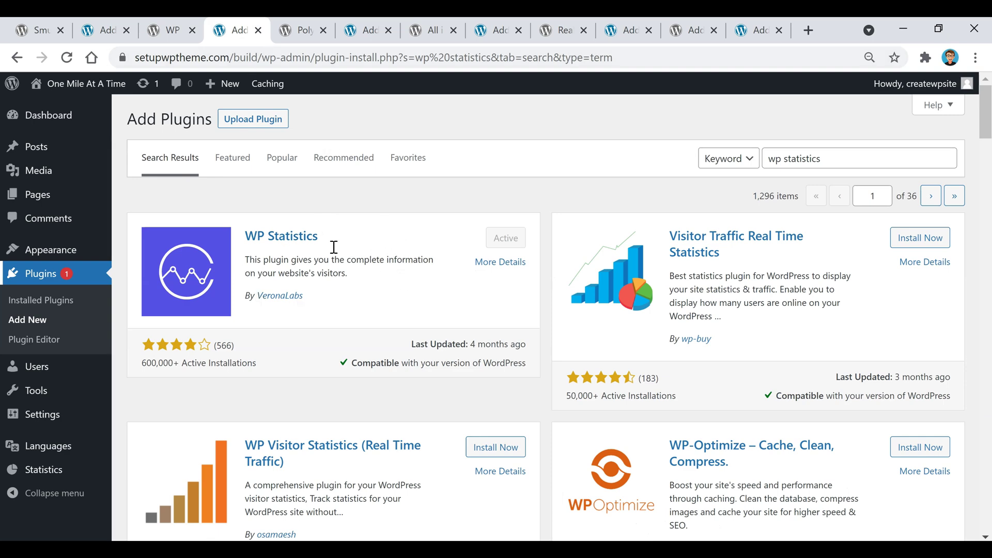
{"action": "left_click", "coordinate": [299, 34]}
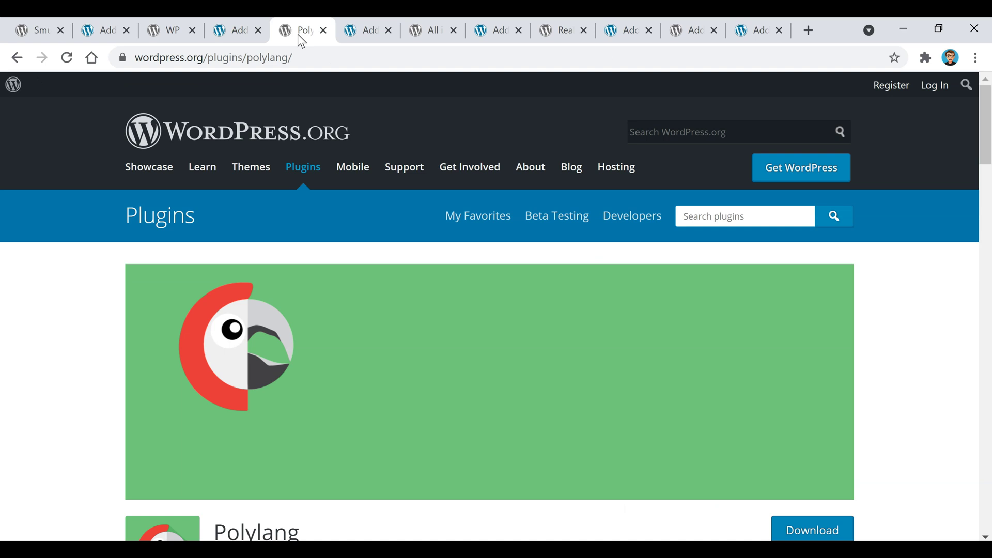
{"action": "scroll", "coordinate": [610, 343], "scroll_direction": "down", "scroll_amount": 1}
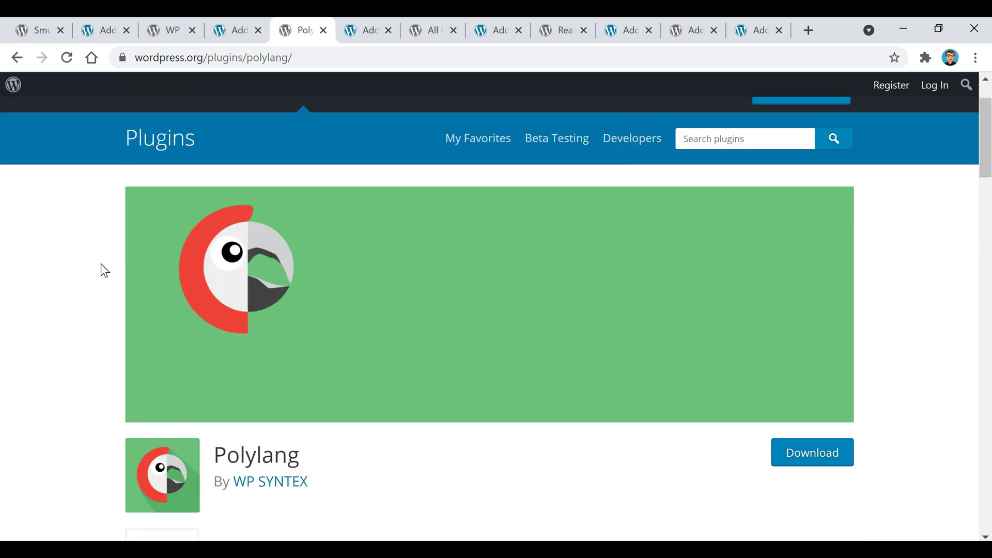
{"action": "scroll", "coordinate": [122, 362], "scroll_direction": "down", "scroll_amount": 1}
{"action": "scroll", "coordinate": [333, 380], "scroll_direction": "down", "scroll_amount": 1}
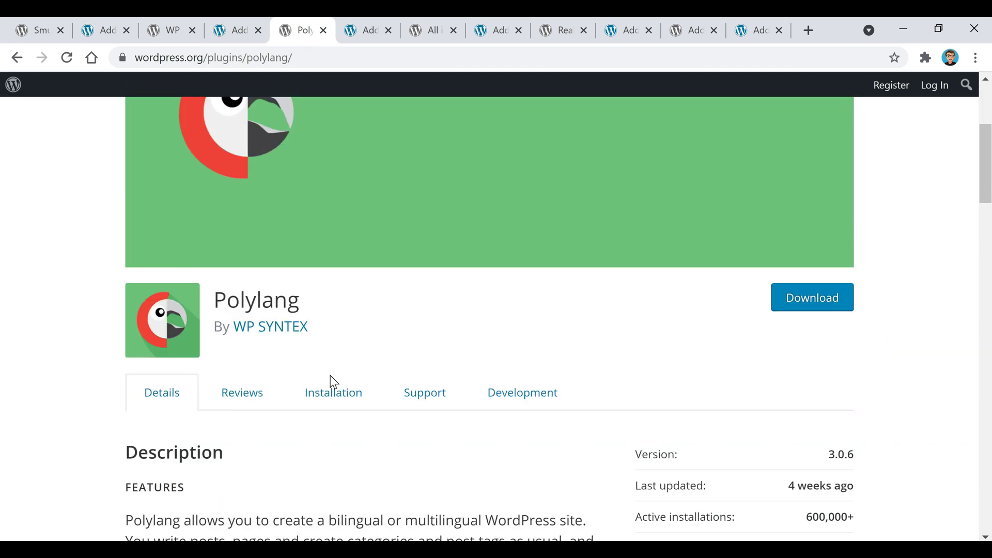
{"action": "scroll", "coordinate": [626, 330], "scroll_direction": "down", "scroll_amount": 1}
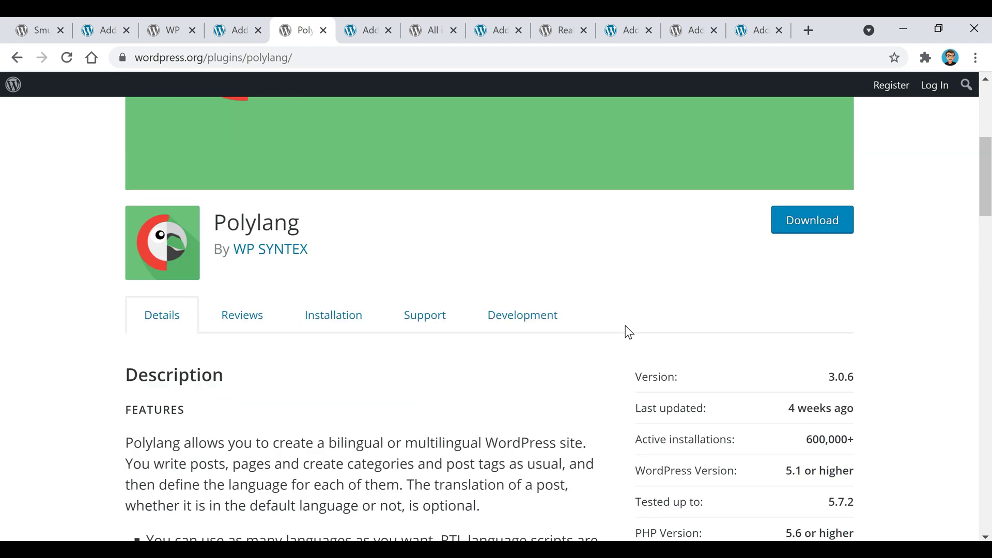
{"action": "scroll", "coordinate": [628, 330], "scroll_direction": "down", "scroll_amount": 2}
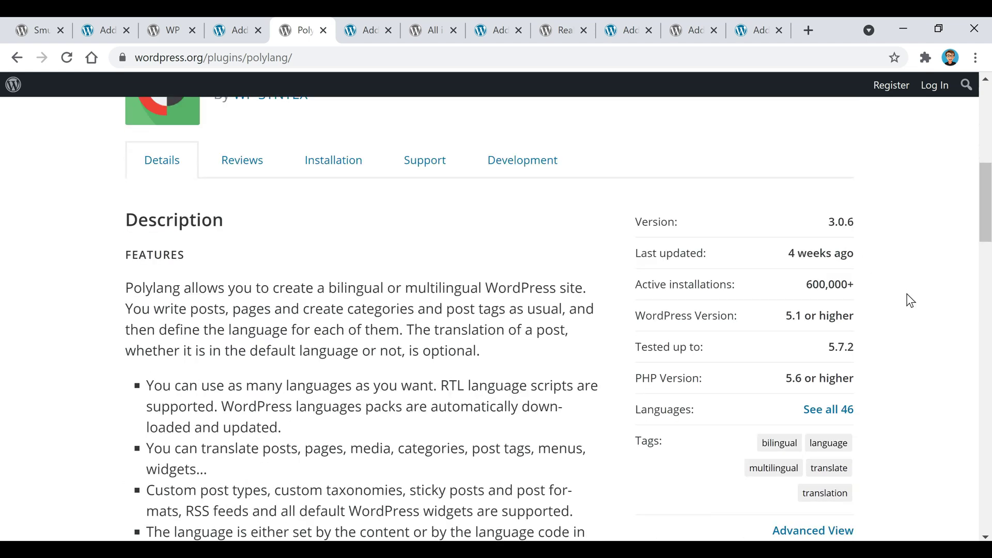
{"action": "scroll", "coordinate": [910, 301], "scroll_direction": "down", "scroll_amount": 1}
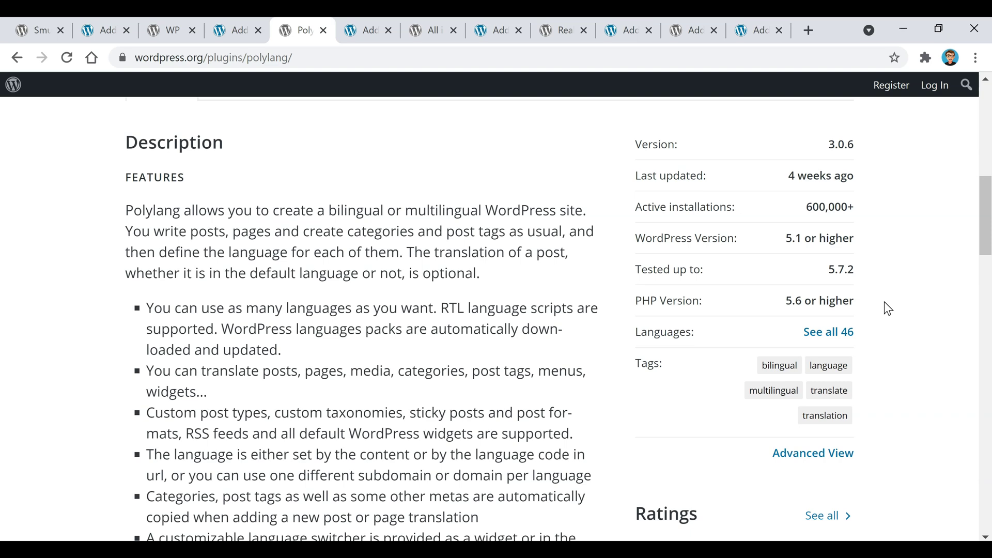
{"action": "scroll", "coordinate": [888, 308], "scroll_direction": "down", "scroll_amount": 2}
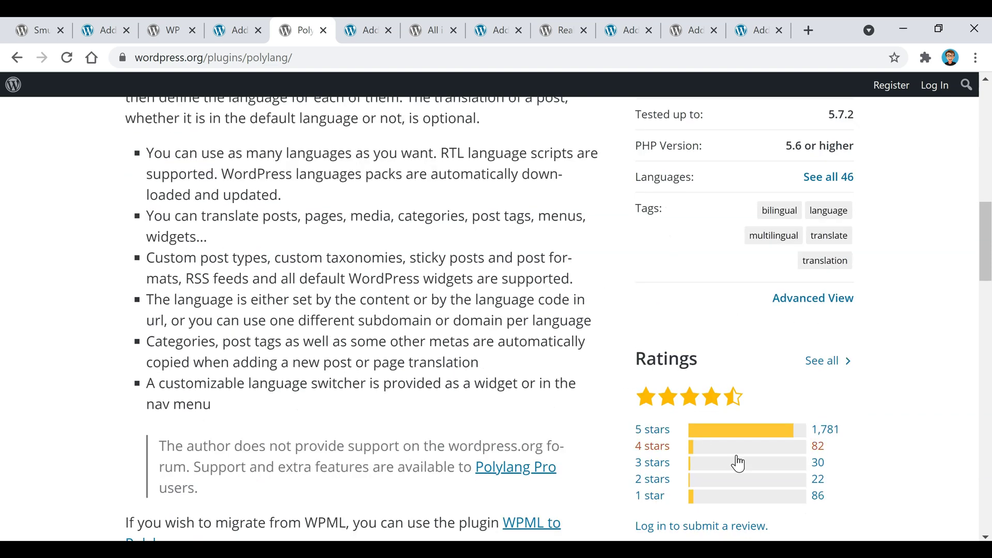
{"action": "scroll", "coordinate": [608, 311], "scroll_direction": "down", "scroll_amount": 6}
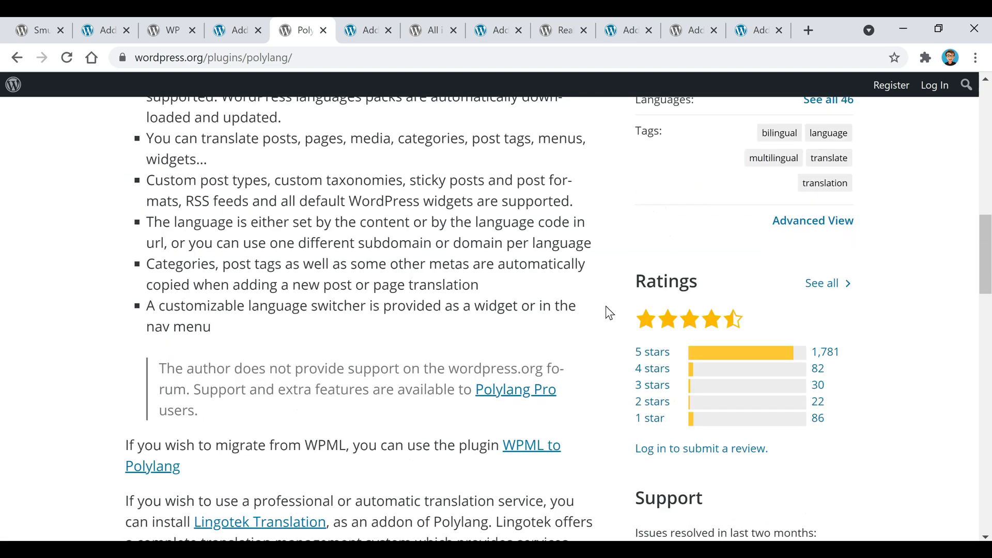
{"action": "scroll", "coordinate": [605, 312], "scroll_direction": "down", "scroll_amount": 3}
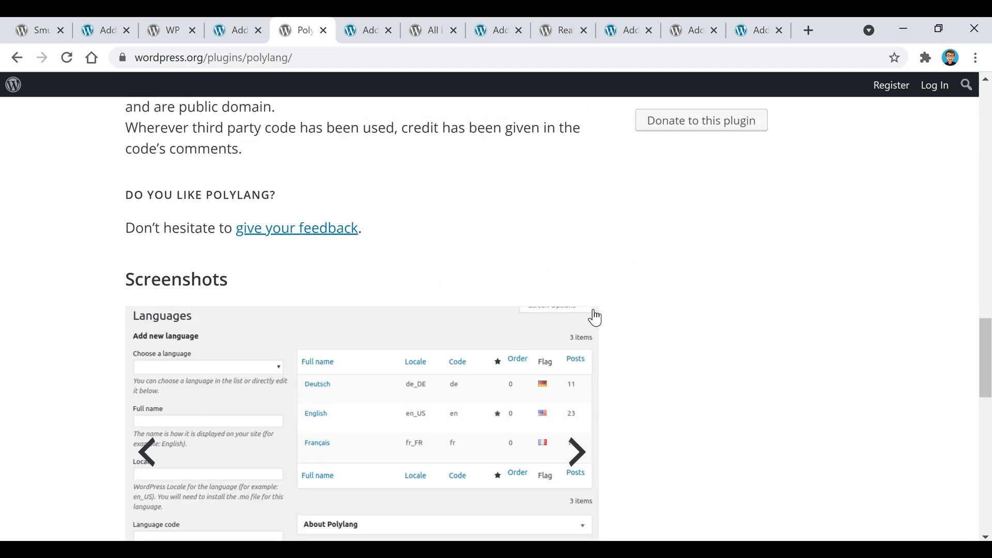
{"action": "scroll", "coordinate": [593, 315], "scroll_direction": "down", "scroll_amount": 3}
Scroll back up to the Polylang page's banner and header.
{"action": "scroll", "coordinate": [734, 359], "scroll_direction": "up", "scroll_amount": 1}
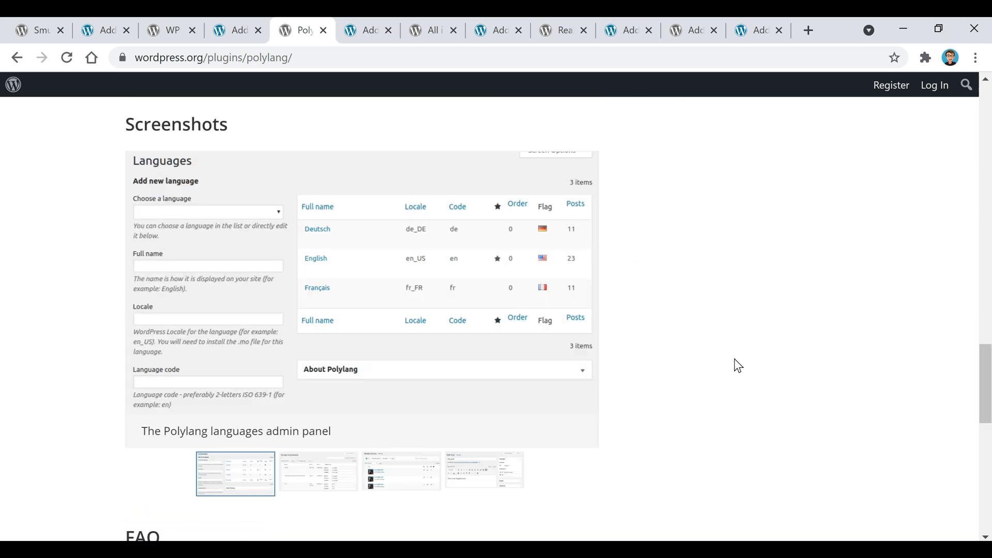
{"action": "scroll", "coordinate": [734, 359], "scroll_direction": "up", "scroll_amount": 8}
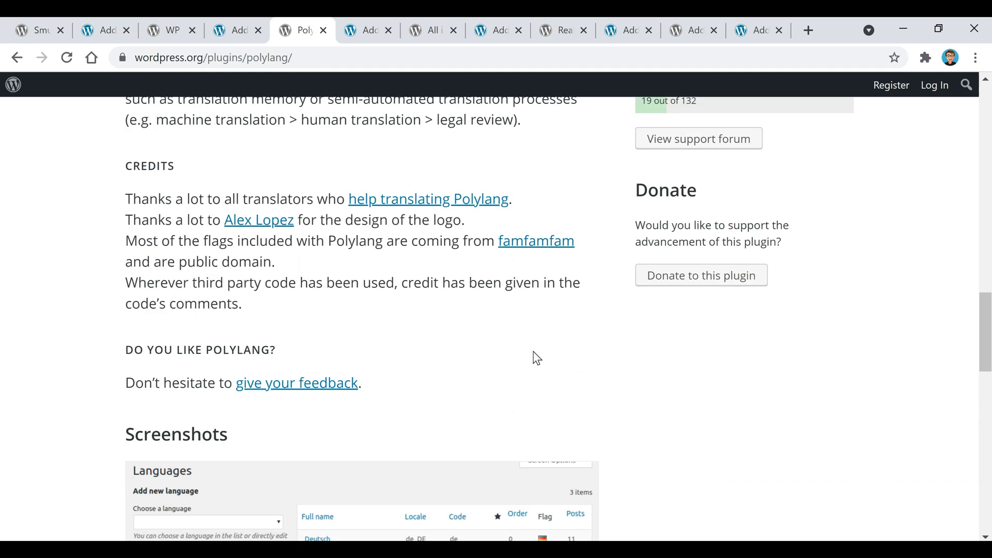
{"action": "scroll", "coordinate": [527, 356], "scroll_direction": "up", "scroll_amount": 10}
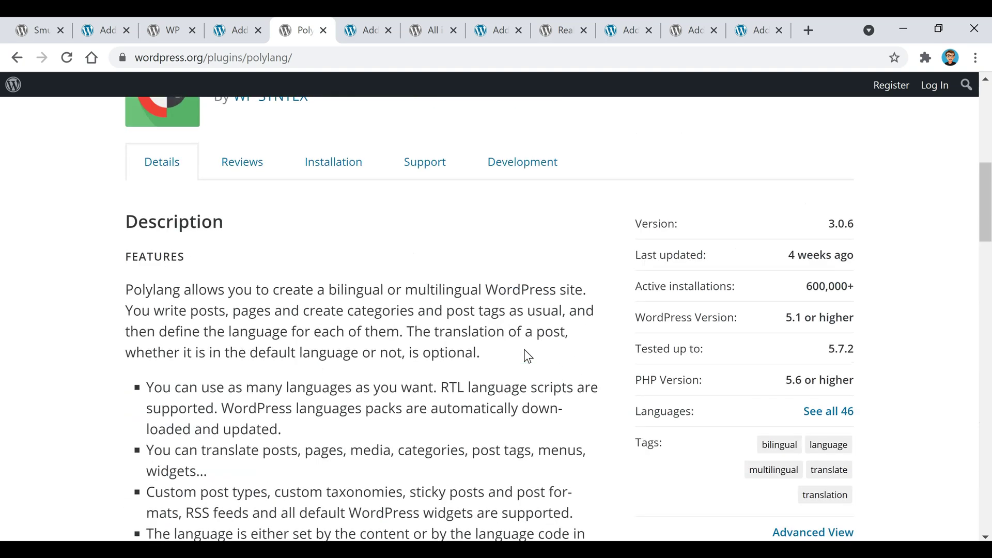
{"action": "scroll", "coordinate": [541, 374], "scroll_direction": "up", "scroll_amount": 5}
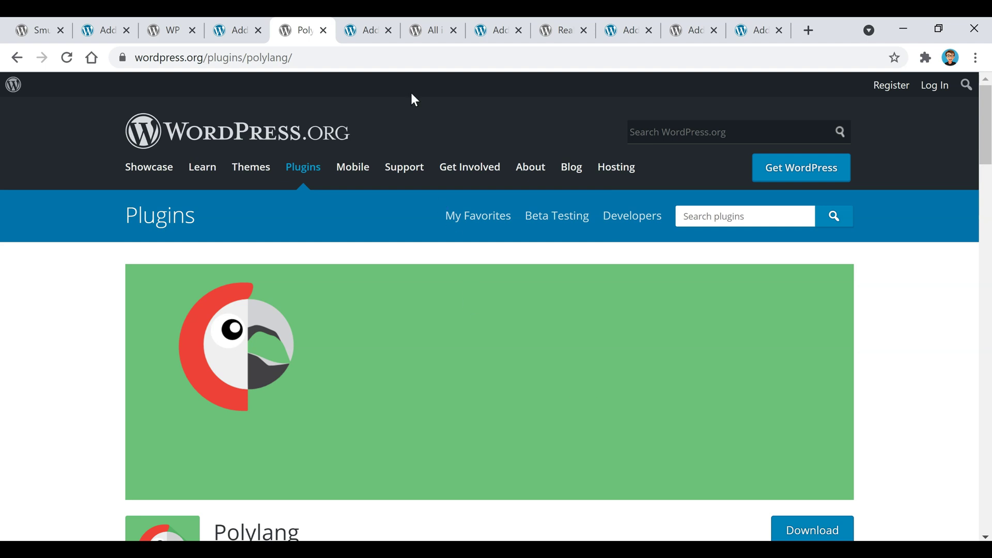
Confirm Polylang is active on the site, then read down the All in One SEO plugin page.
{"action": "left_click", "coordinate": [366, 34]}
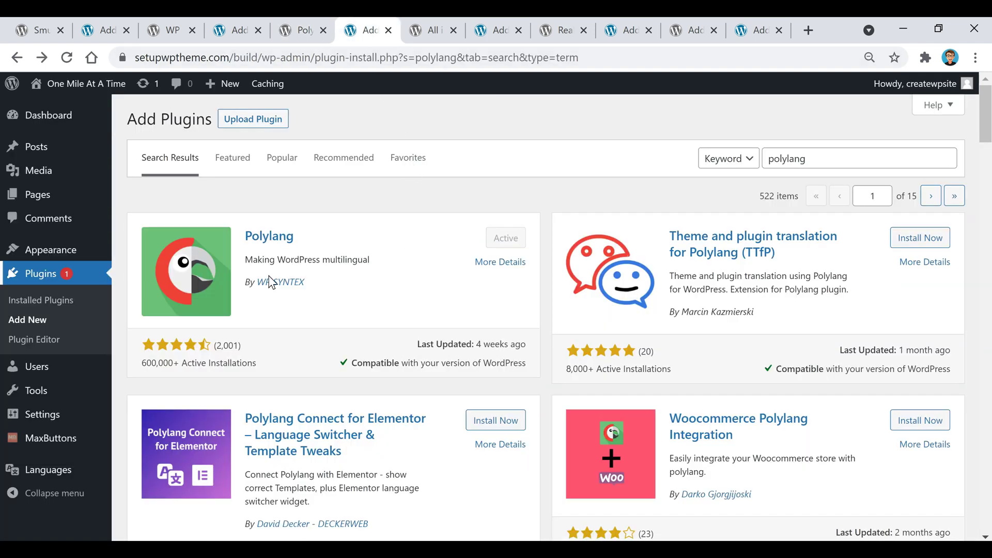
{"action": "left_click", "coordinate": [437, 33]}
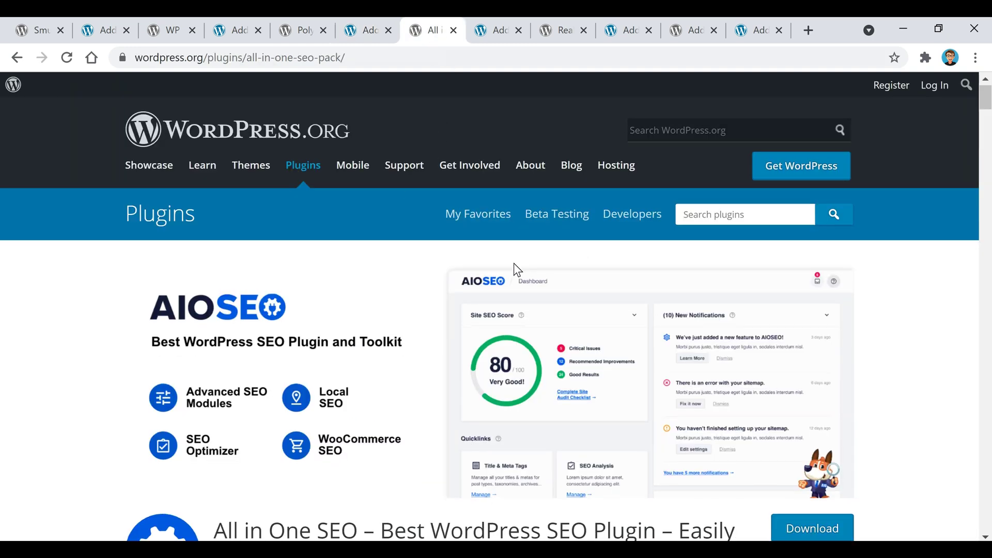
{"action": "scroll", "coordinate": [513, 269], "scroll_direction": "down", "scroll_amount": 2}
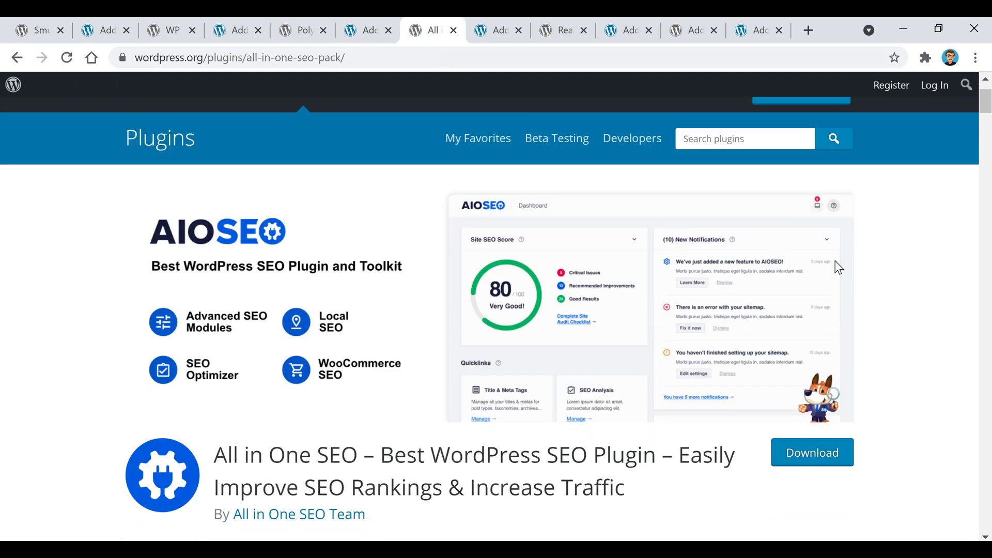
{"action": "scroll", "coordinate": [838, 267], "scroll_direction": "down", "scroll_amount": 2}
{"action": "scroll", "coordinate": [864, 220], "scroll_direction": "down", "scroll_amount": 2}
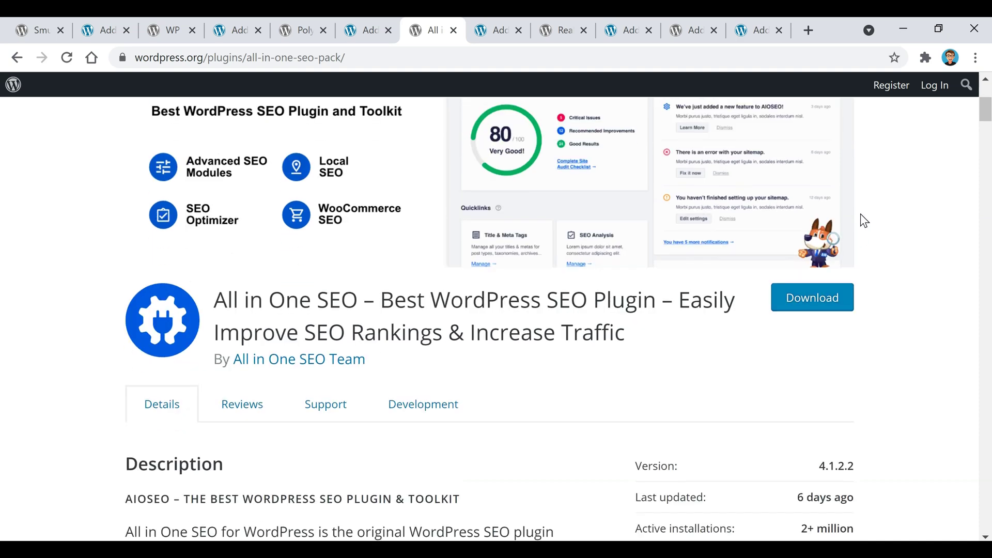
{"action": "scroll", "coordinate": [641, 215], "scroll_direction": "down", "scroll_amount": 4}
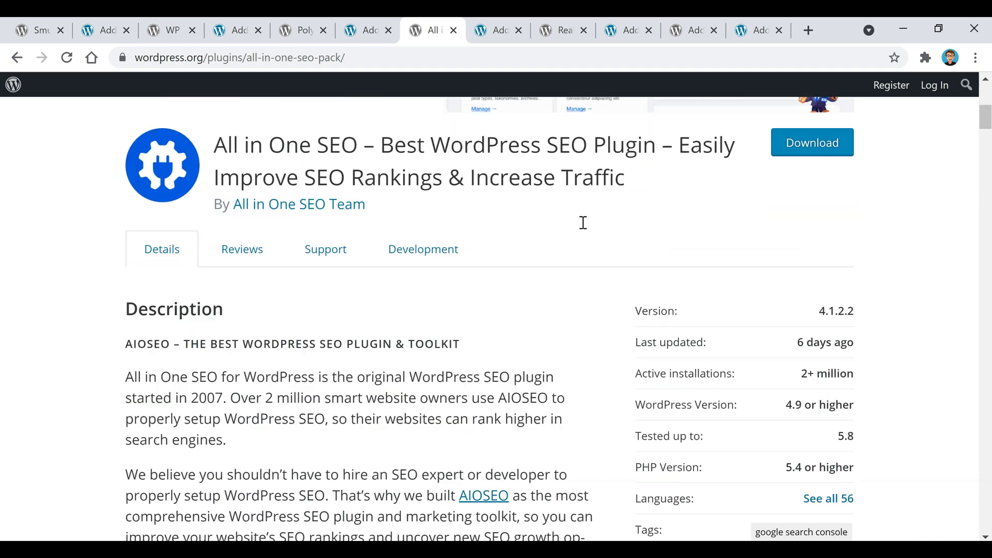
{"action": "scroll", "coordinate": [585, 229], "scroll_direction": "down", "scroll_amount": 3}
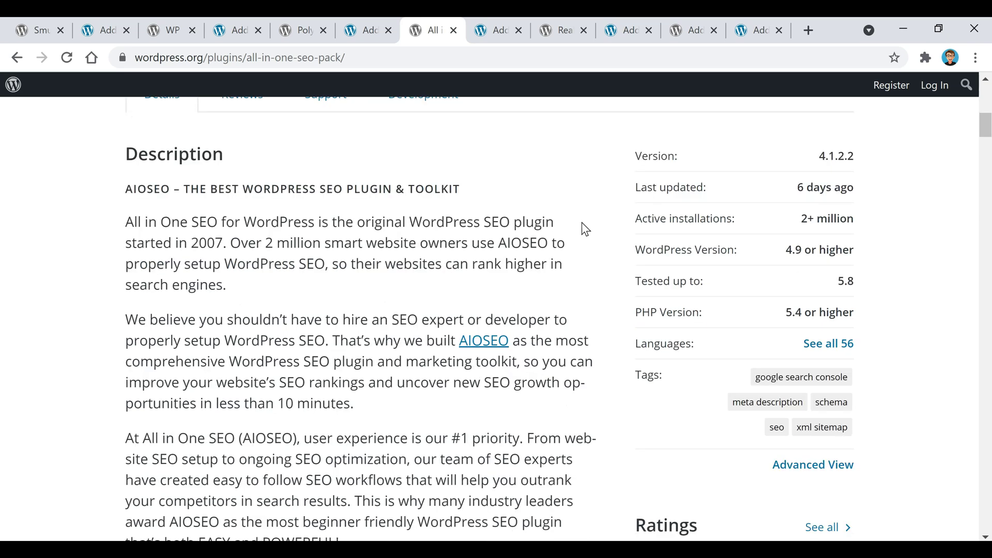
{"action": "scroll", "coordinate": [584, 227], "scroll_direction": "down", "scroll_amount": 5}
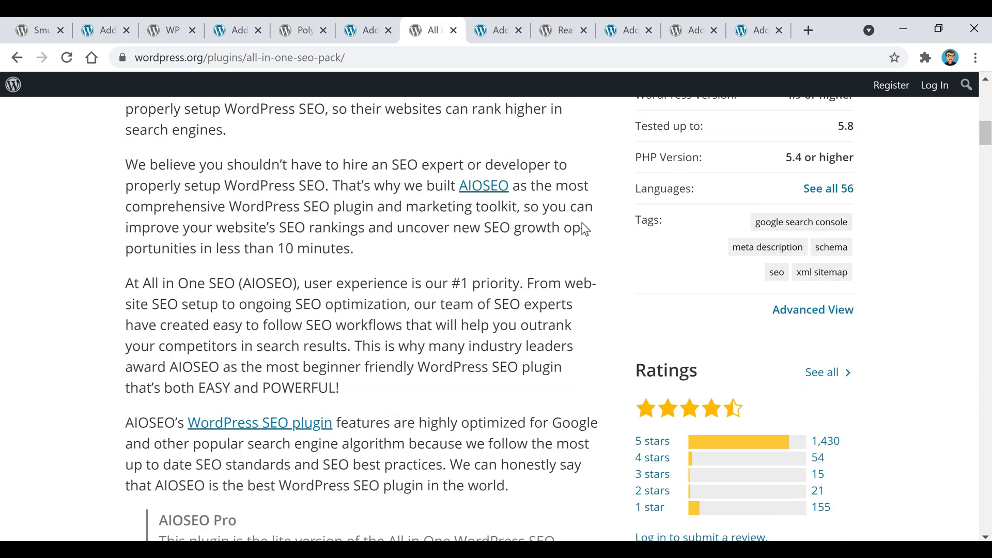
{"action": "scroll", "coordinate": [605, 242], "scroll_direction": "down", "scroll_amount": 7}
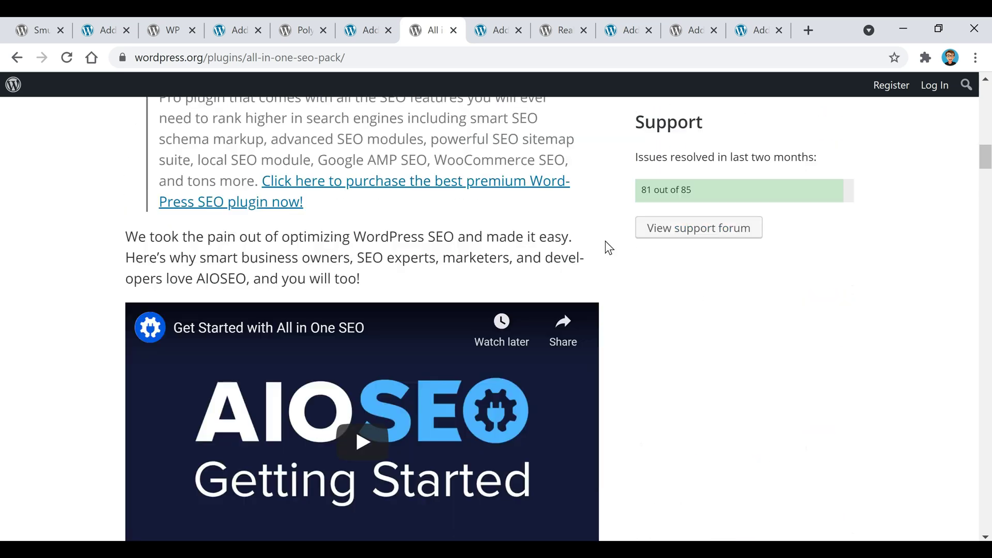
{"action": "scroll", "coordinate": [606, 242], "scroll_direction": "down", "scroll_amount": 4}
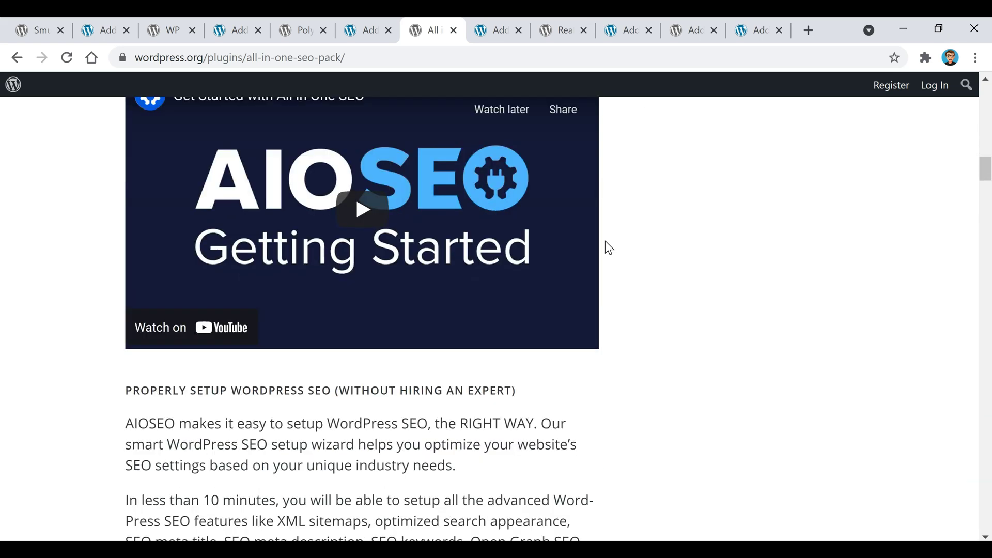
{"action": "scroll", "coordinate": [606, 241], "scroll_direction": "down", "scroll_amount": 4}
{"action": "scroll", "coordinate": [608, 248], "scroll_direction": "down", "scroll_amount": 6}
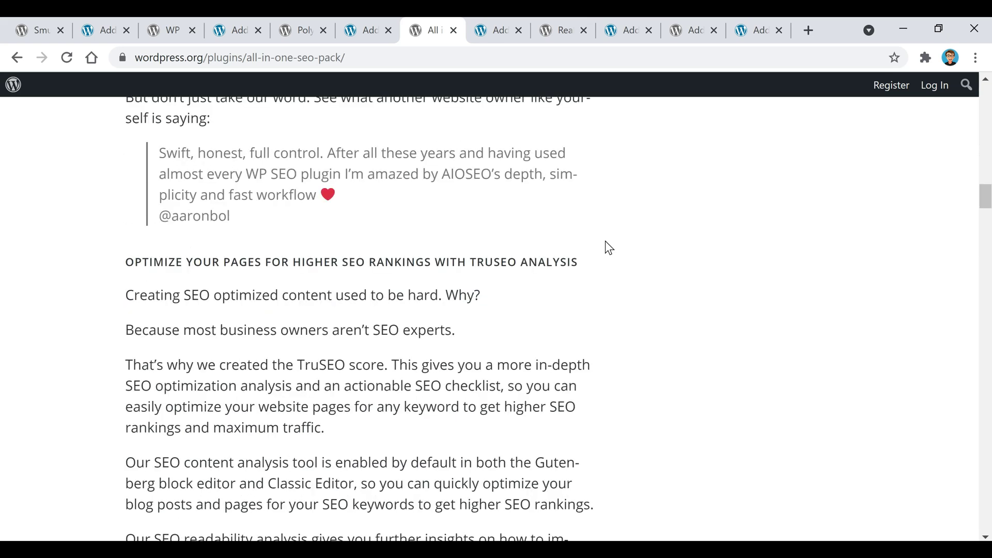
{"action": "scroll", "coordinate": [475, 158], "scroll_direction": "down", "scroll_amount": 11}
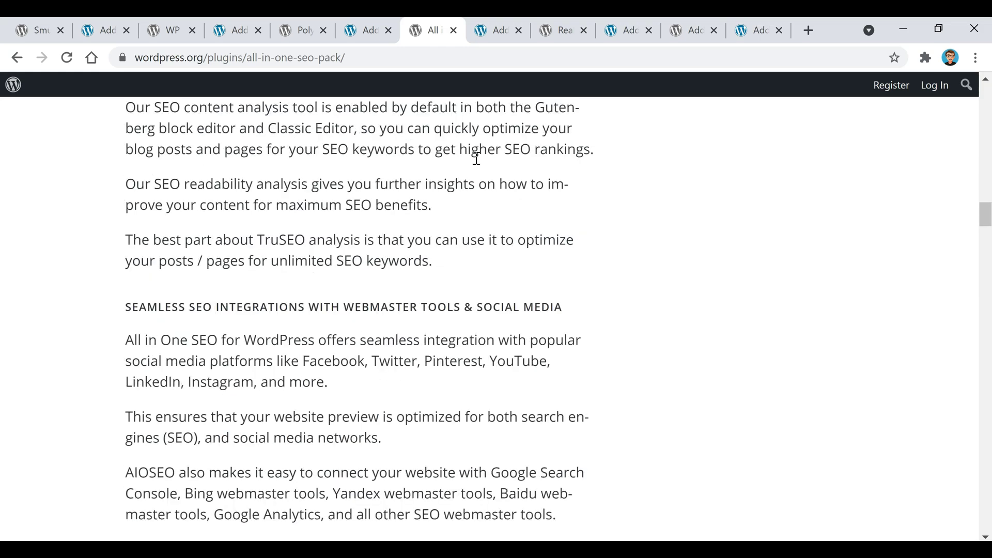
Scroll back to the top, verify All in One SEO is active, and open Really Simple SSL's page.
{"action": "scroll", "coordinate": [475, 175], "scroll_direction": "up", "scroll_amount": 20}
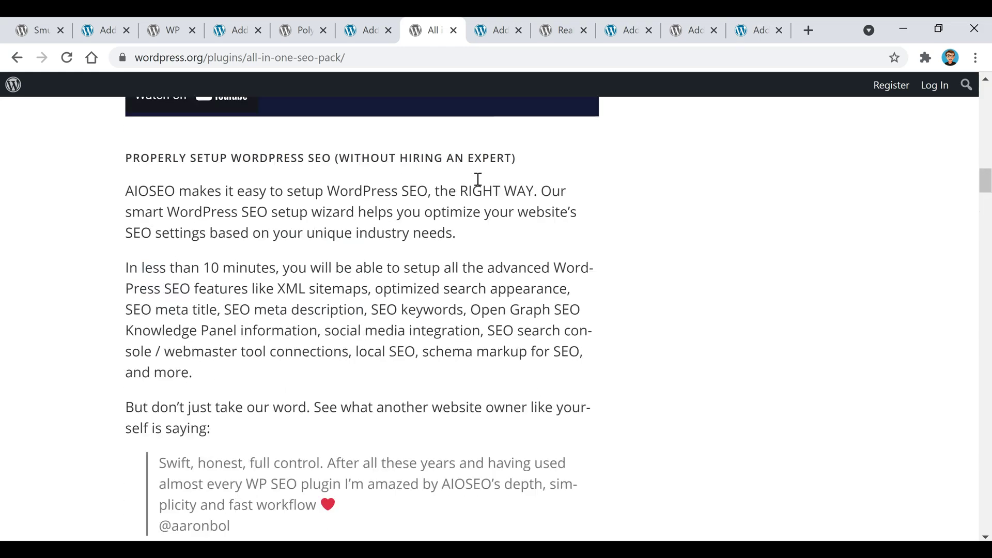
{"action": "scroll", "coordinate": [478, 179], "scroll_direction": "down", "scroll_amount": 14}
{"action": "scroll", "coordinate": [572, 230], "scroll_direction": "up", "scroll_amount": 1}
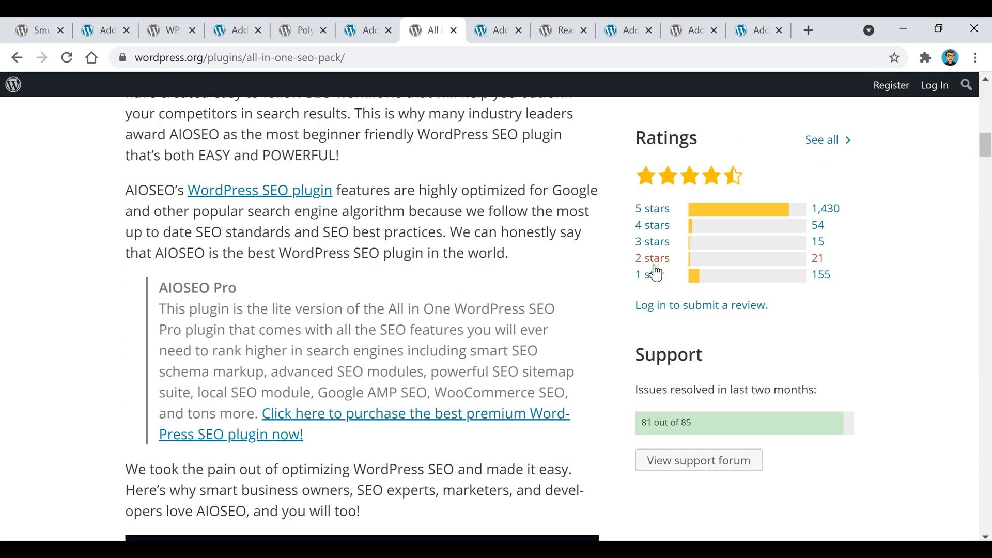
{"action": "scroll", "coordinate": [657, 272], "scroll_direction": "up", "scroll_amount": 4}
{"action": "scroll", "coordinate": [561, 194], "scroll_direction": "up", "scroll_amount": 3}
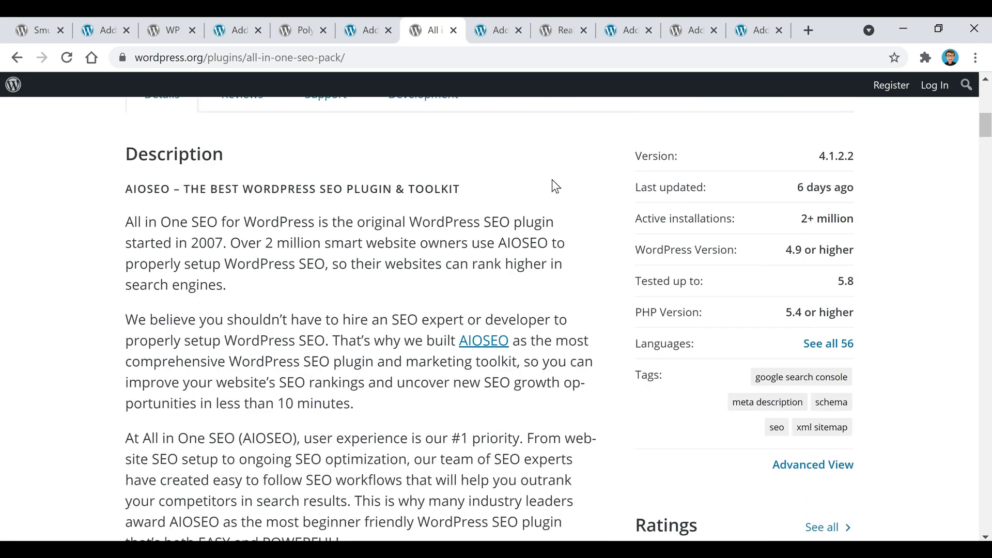
{"action": "scroll", "coordinate": [552, 179], "scroll_direction": "up", "scroll_amount": 2}
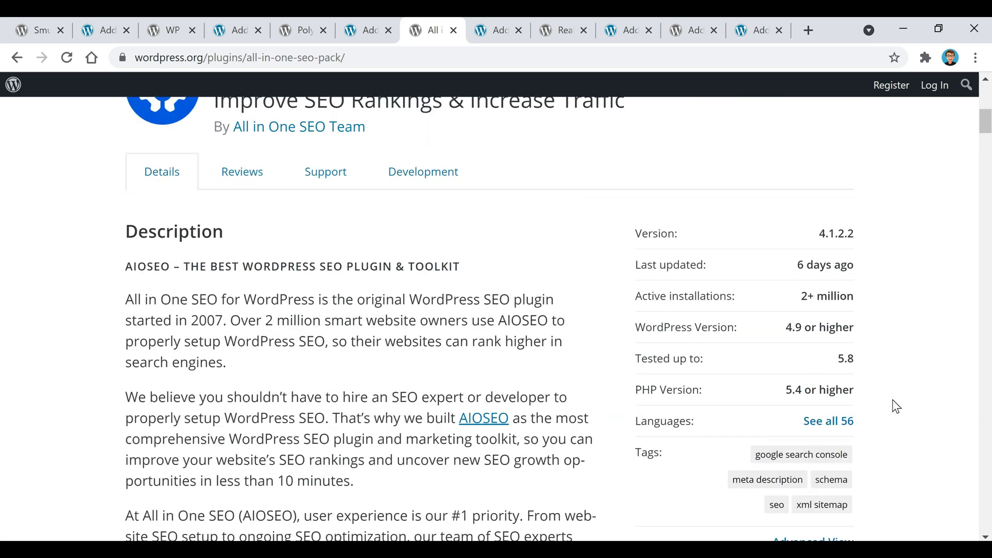
{"action": "scroll", "coordinate": [896, 406], "scroll_direction": "up", "scroll_amount": 2}
{"action": "scroll", "coordinate": [896, 406], "scroll_direction": "up", "scroll_amount": 3}
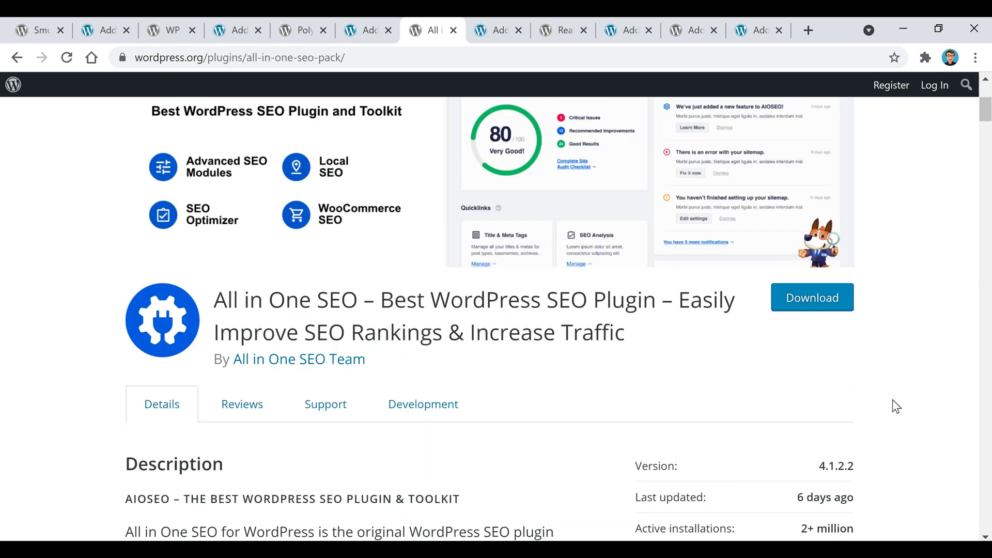
{"action": "left_click", "coordinate": [490, 36]}
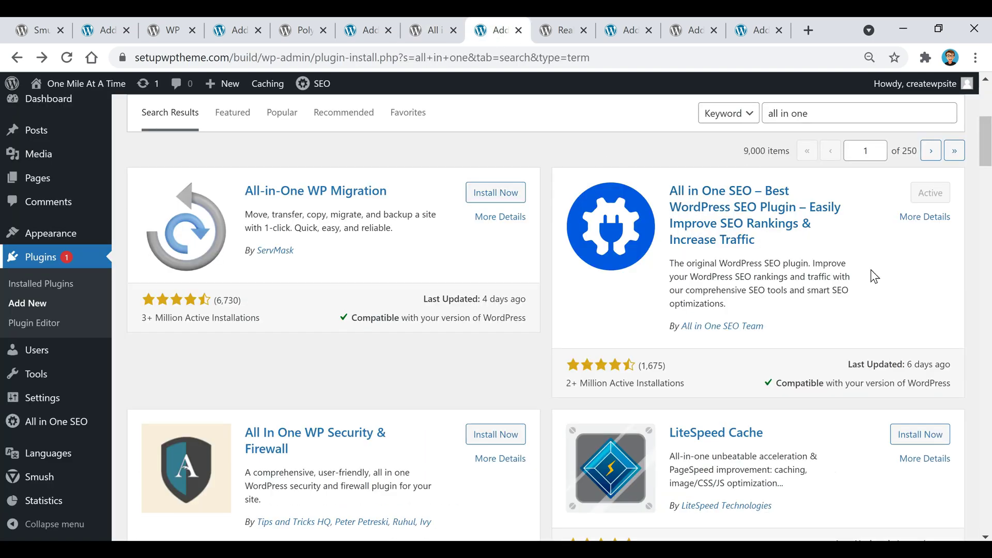
{"action": "left_click", "coordinate": [562, 30]}
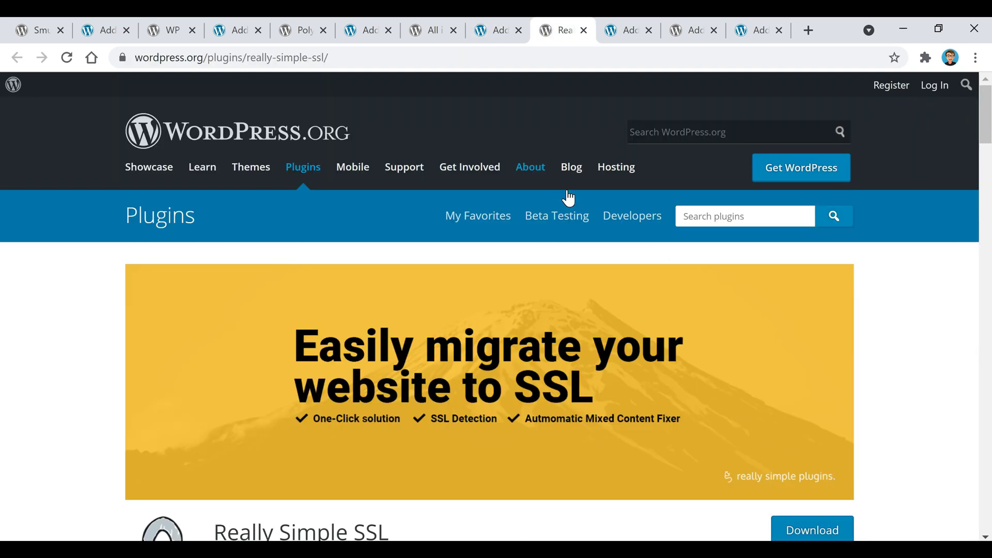
Scroll down through the Really Simple SSL plugin page and back up.
{"action": "scroll", "coordinate": [729, 252], "scroll_direction": "down", "scroll_amount": 2}
{"action": "scroll", "coordinate": [759, 246], "scroll_direction": "down", "scroll_amount": 2}
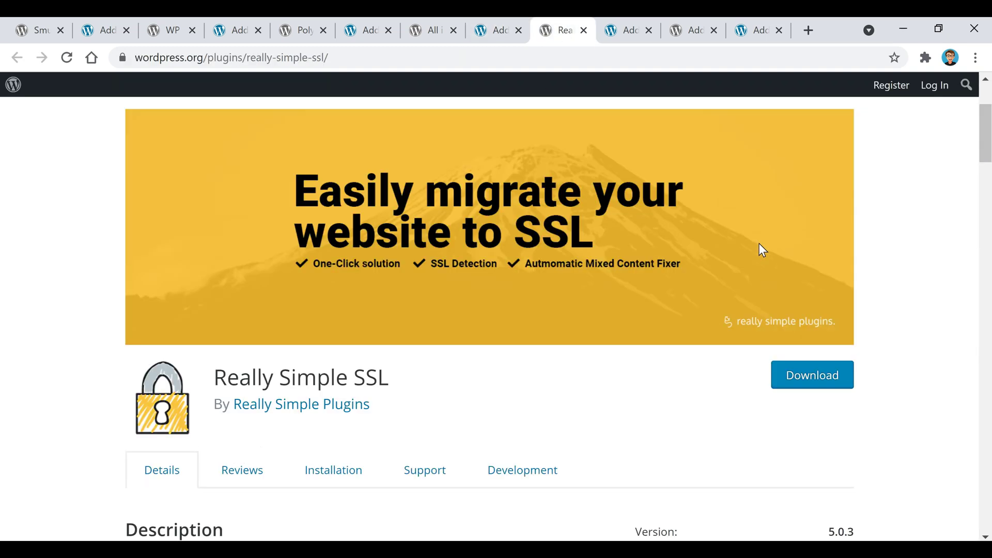
{"action": "scroll", "coordinate": [536, 383], "scroll_direction": "down", "scroll_amount": 2}
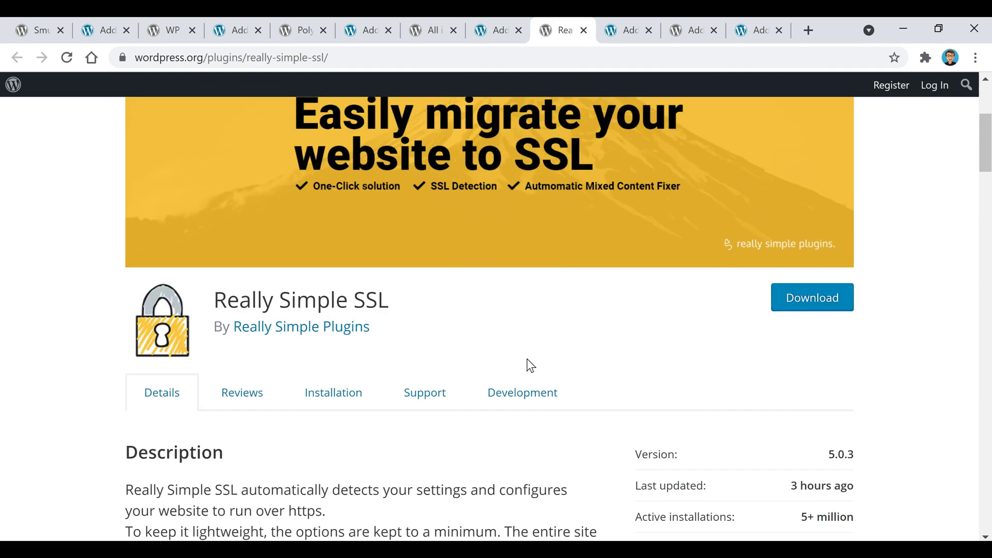
{"action": "scroll", "coordinate": [530, 365], "scroll_direction": "down", "scroll_amount": 2}
{"action": "scroll", "coordinate": [530, 364], "scroll_direction": "down", "scroll_amount": 3}
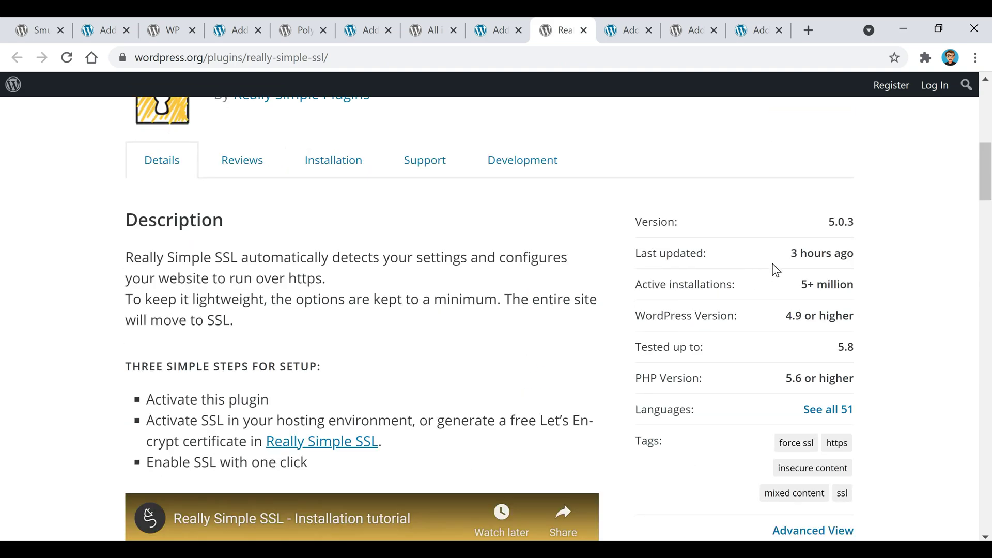
{"action": "scroll", "coordinate": [855, 341], "scroll_direction": "down", "scroll_amount": 2}
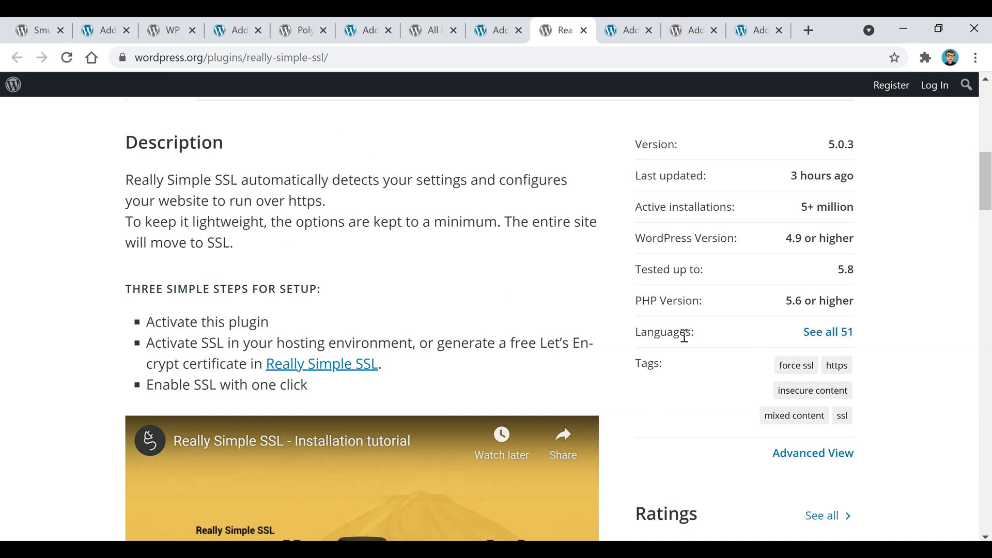
{"action": "scroll", "coordinate": [684, 336], "scroll_direction": "down", "scroll_amount": 4}
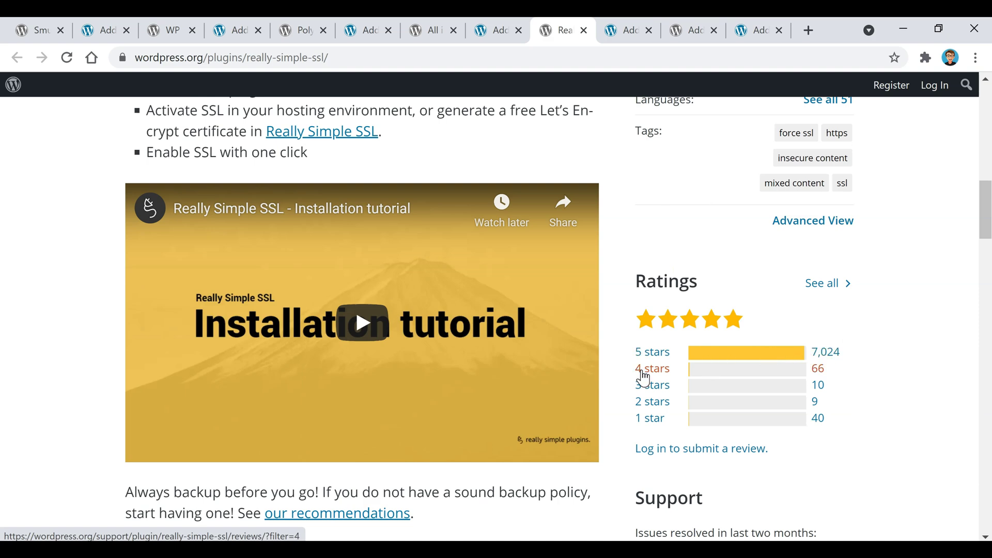
{"action": "scroll", "coordinate": [645, 377], "scroll_direction": "down", "scroll_amount": 12}
{"action": "scroll", "coordinate": [645, 377], "scroll_direction": "down", "scroll_amount": 15}
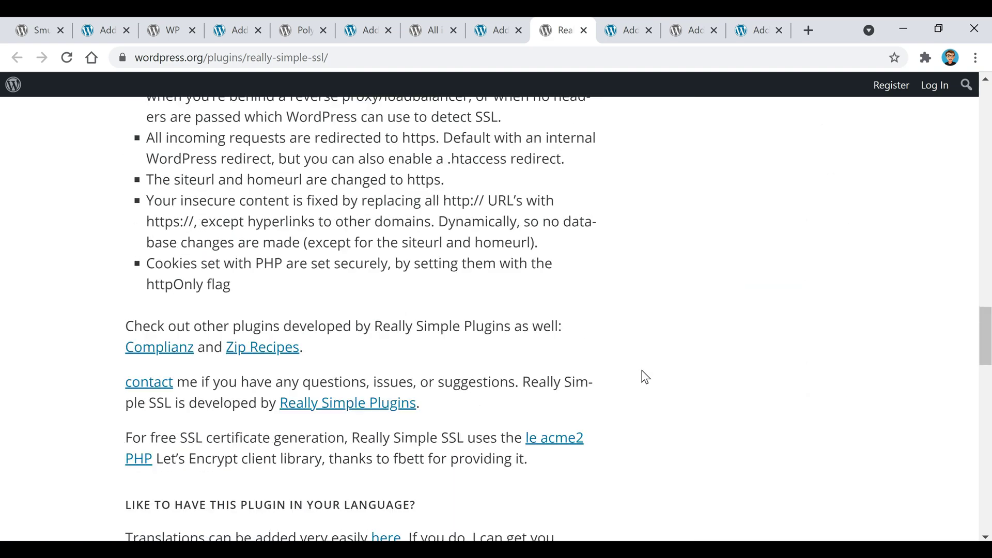
{"action": "scroll", "coordinate": [646, 377], "scroll_direction": "down", "scroll_amount": 3}
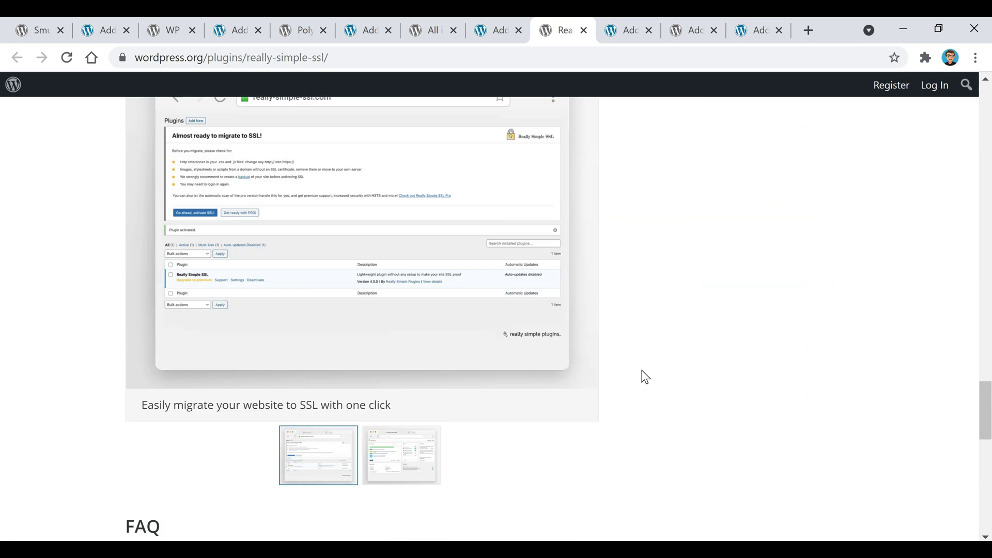
{"action": "scroll", "coordinate": [645, 378], "scroll_direction": "up", "scroll_amount": 2}
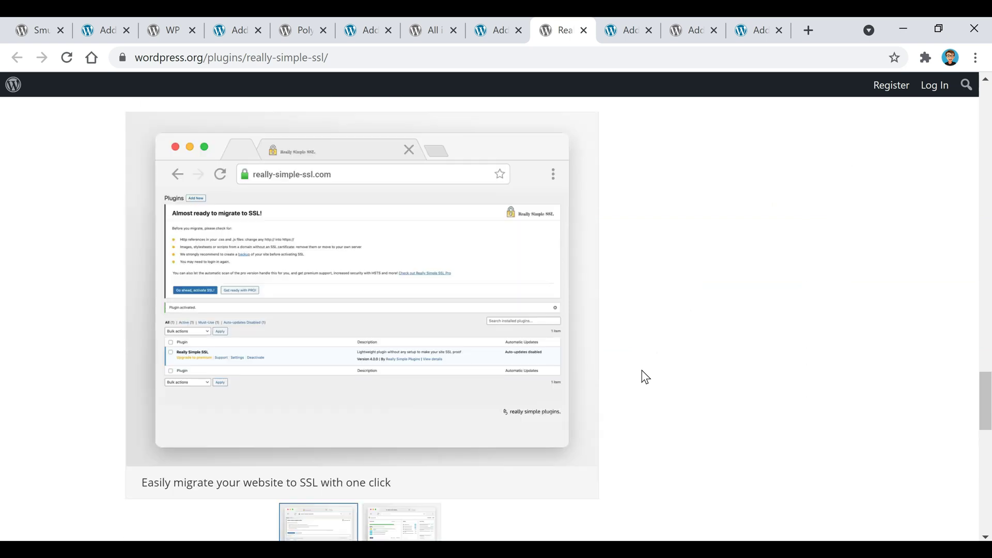
{"action": "scroll", "coordinate": [646, 378], "scroll_direction": "up", "scroll_amount": 12}
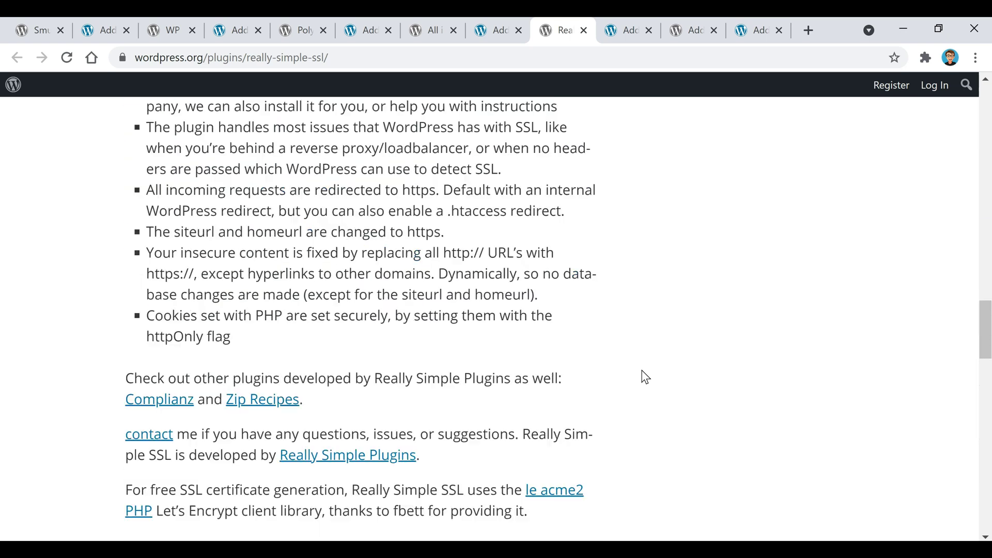
{"action": "scroll", "coordinate": [646, 378], "scroll_direction": "up", "scroll_amount": 17}
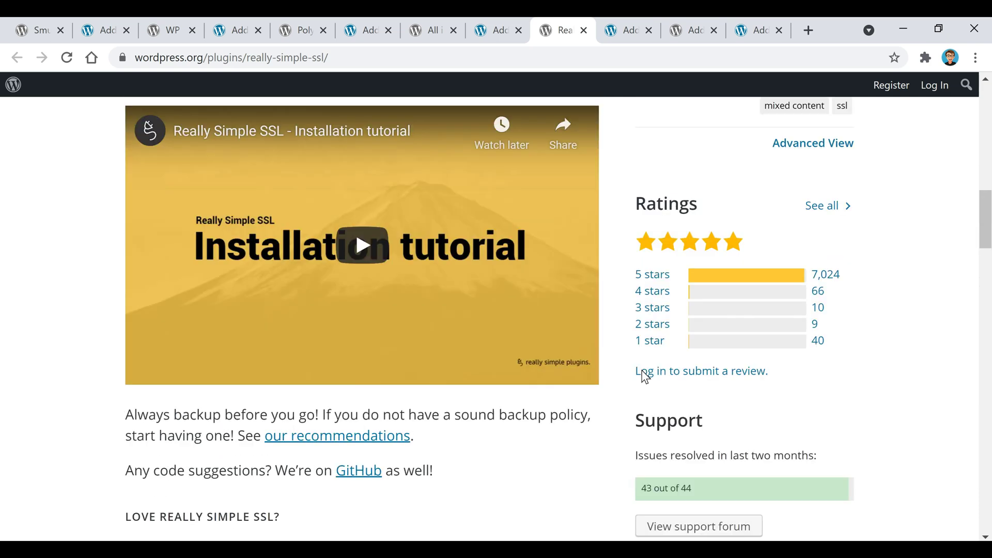
{"action": "scroll", "coordinate": [645, 377], "scroll_direction": "up", "scroll_amount": 18}
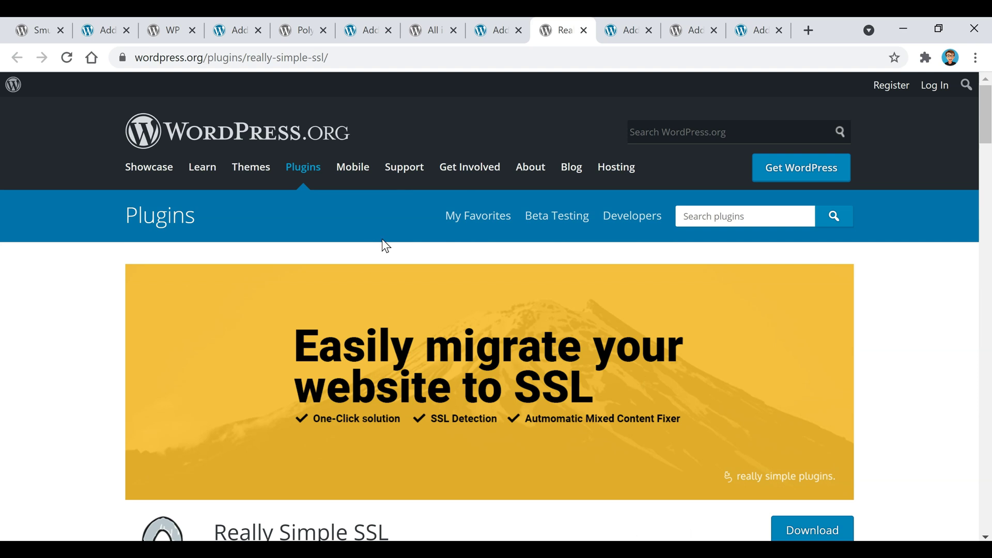
View and dismiss the connection security details, then return to the 'really simple seo' admin results.
{"action": "left_click", "coordinate": [123, 58]}
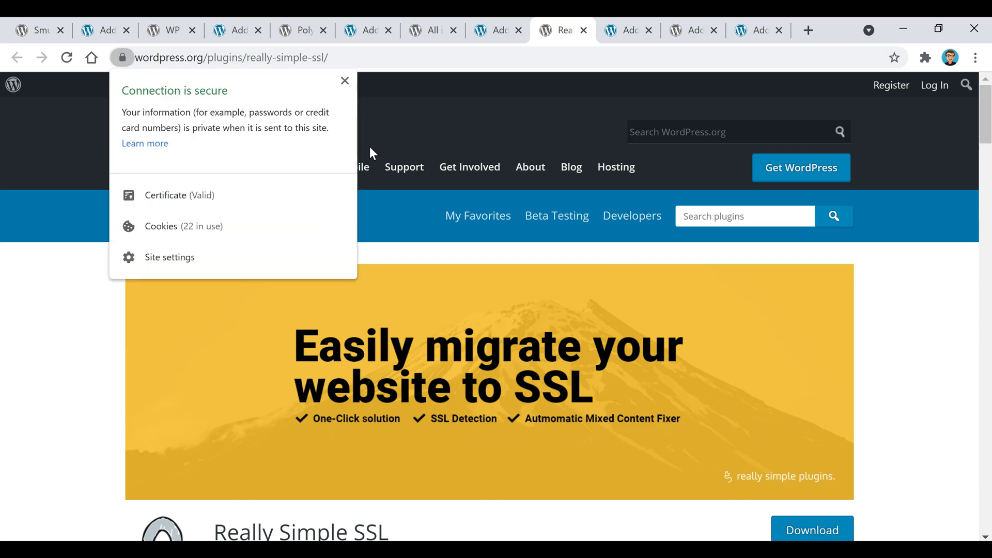
{"action": "left_click", "coordinate": [402, 256]}
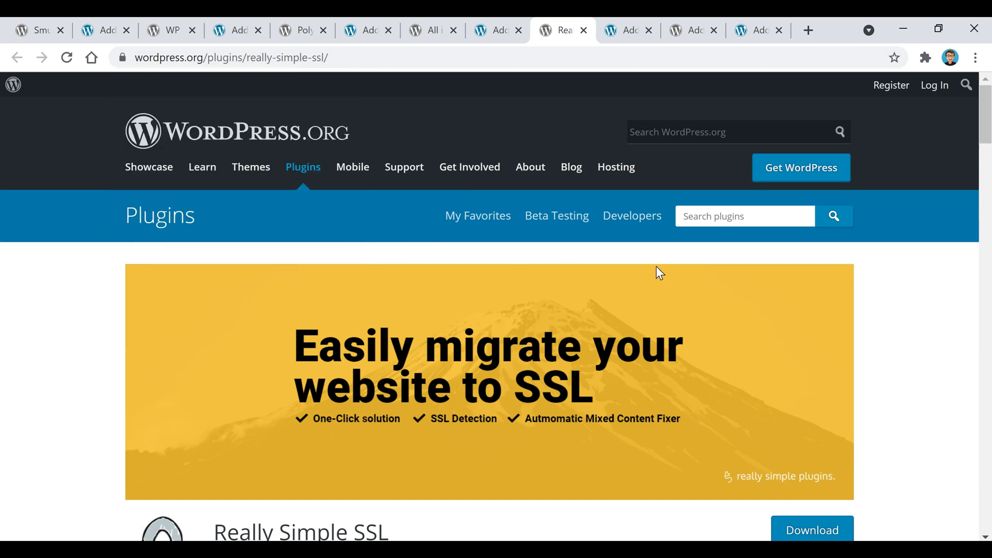
{"action": "scroll", "coordinate": [670, 278], "scroll_direction": "down", "scroll_amount": 8}
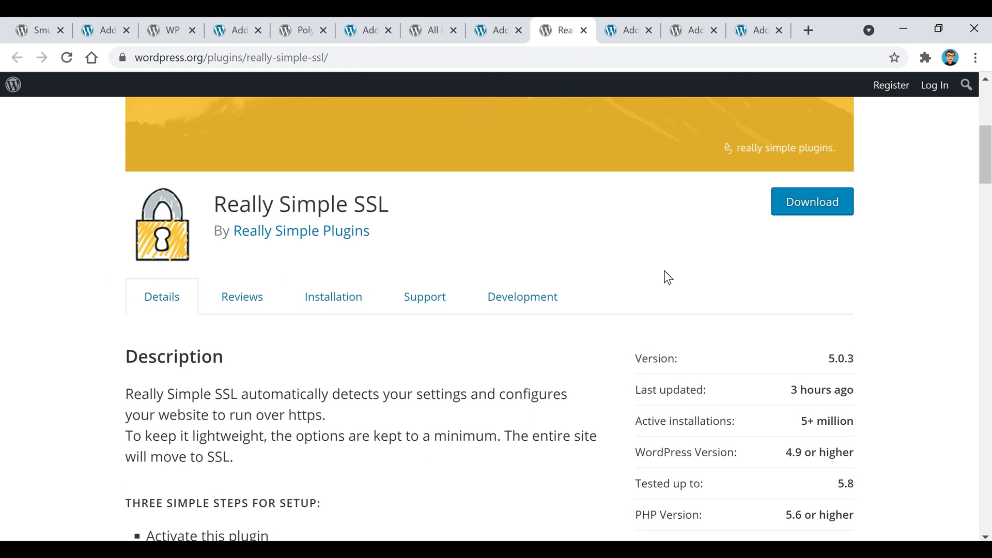
{"action": "scroll", "coordinate": [666, 277], "scroll_direction": "down", "scroll_amount": 2}
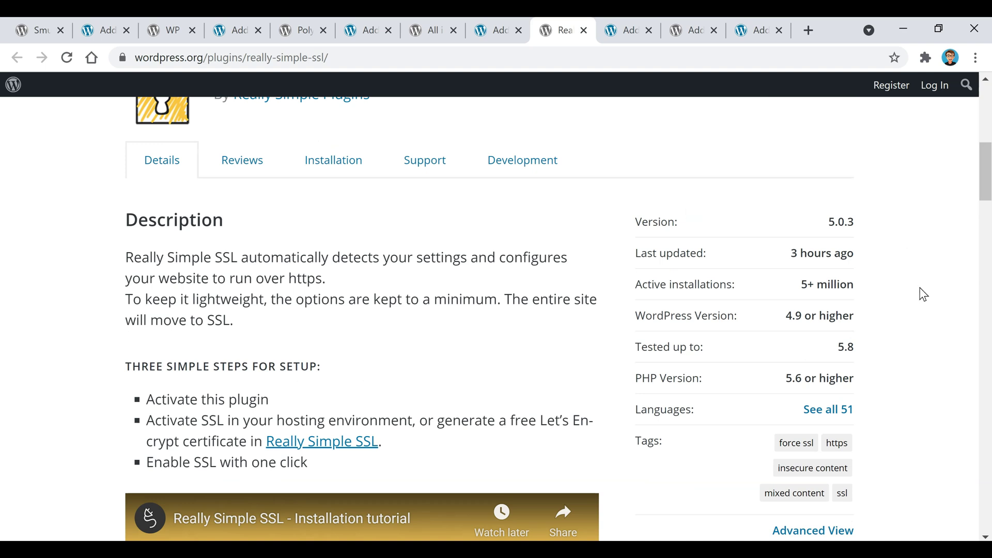
{"action": "scroll", "coordinate": [923, 295], "scroll_direction": "down", "scroll_amount": 2}
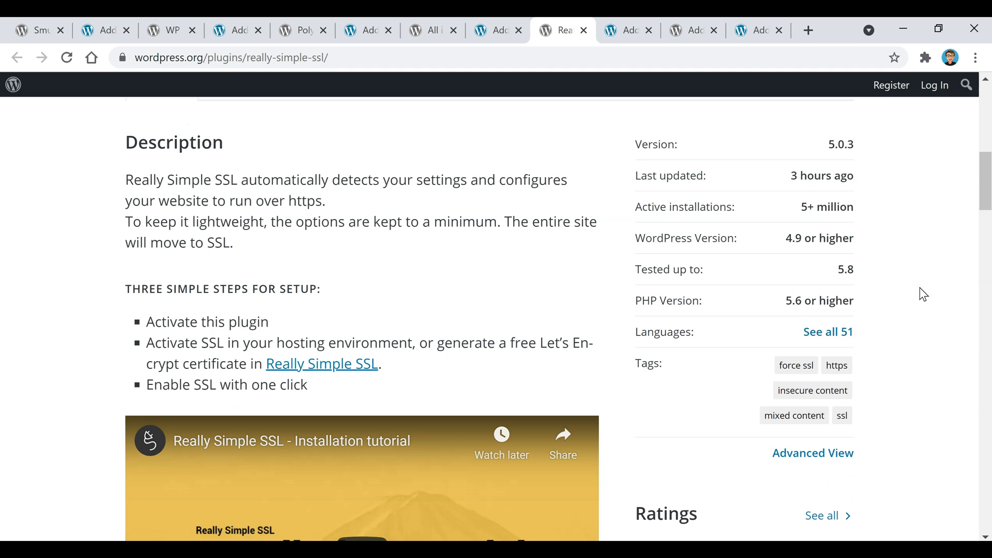
{"action": "left_click", "coordinate": [626, 32]}
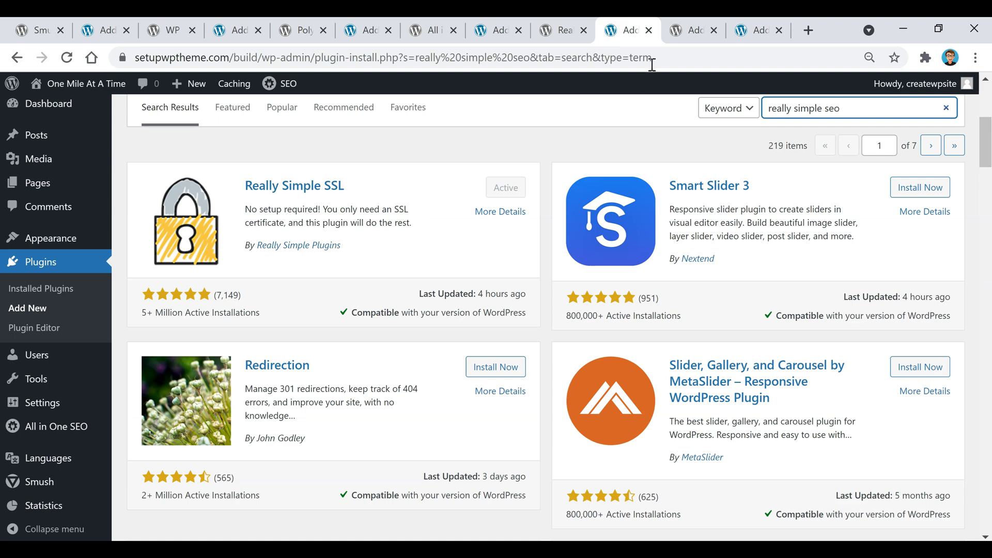
Open the AddToAny Share Buttons page on WordPress.org and scroll down through it.
{"action": "left_click", "coordinate": [681, 32]}
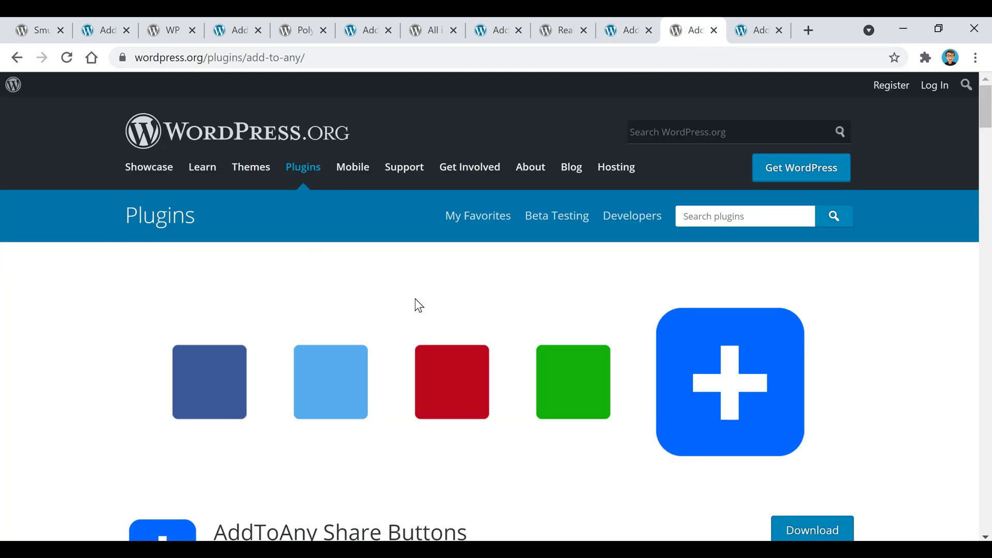
{"action": "scroll", "coordinate": [415, 300], "scroll_direction": "down", "scroll_amount": 2}
{"action": "scroll", "coordinate": [721, 230], "scroll_direction": "down", "scroll_amount": 5}
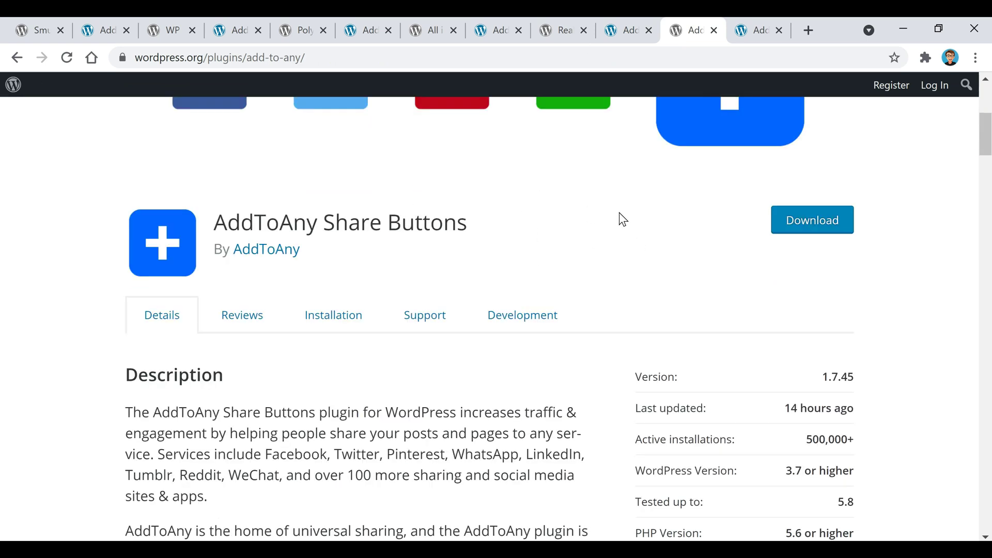
{"action": "scroll", "coordinate": [622, 220], "scroll_direction": "down", "scroll_amount": 2}
{"action": "scroll", "coordinate": [620, 214], "scroll_direction": "down", "scroll_amount": 2}
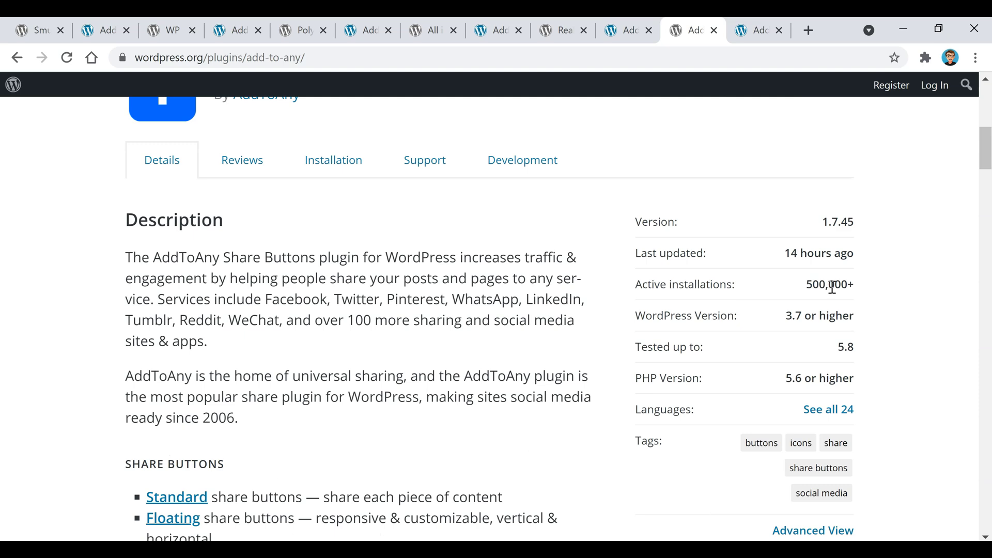
{"action": "scroll", "coordinate": [832, 287], "scroll_direction": "down", "scroll_amount": 3}
{"action": "scroll", "coordinate": [572, 274], "scroll_direction": "down", "scroll_amount": 2}
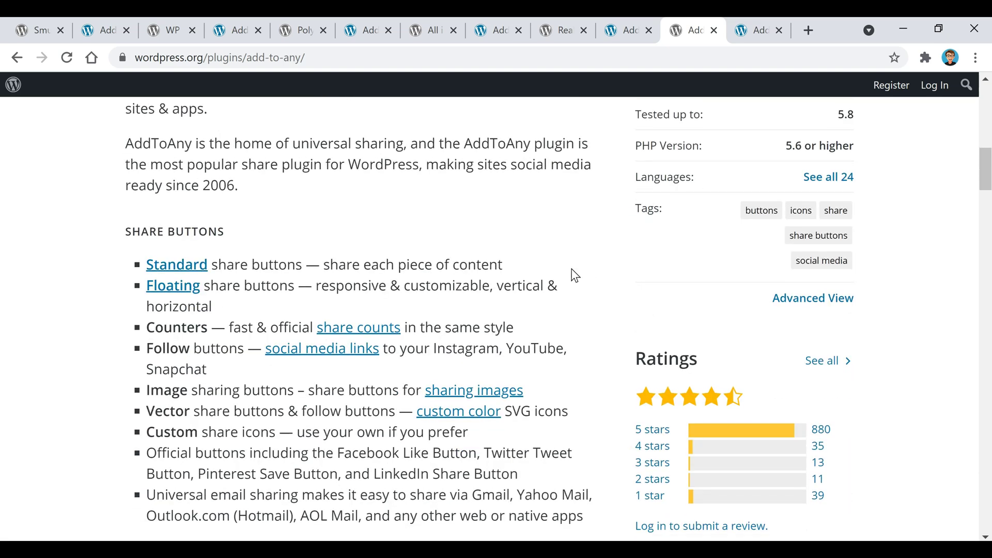
{"action": "scroll", "coordinate": [575, 275], "scroll_direction": "down", "scroll_amount": 2}
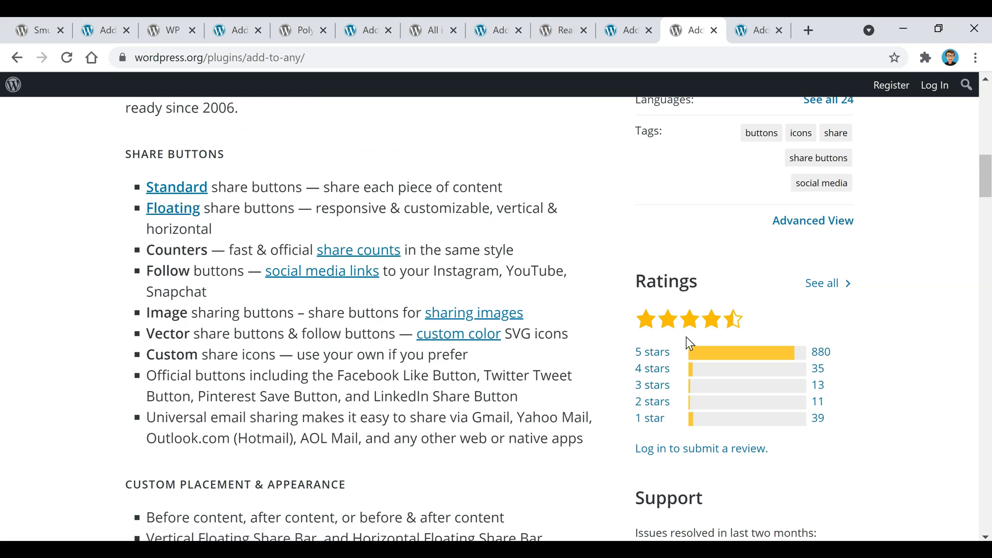
{"action": "scroll", "coordinate": [689, 343], "scroll_direction": "down", "scroll_amount": 5}
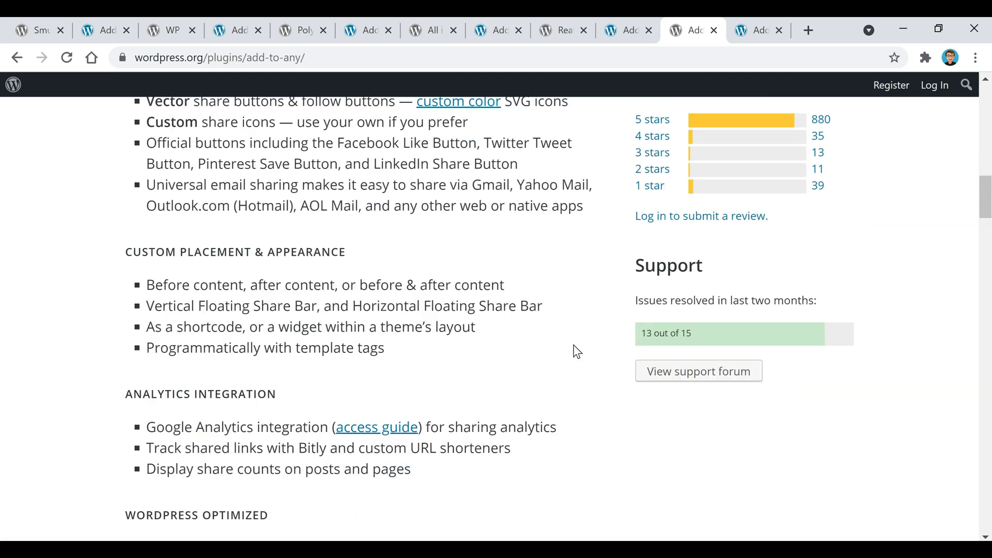
{"action": "scroll", "coordinate": [577, 352], "scroll_direction": "down", "scroll_amount": 15}
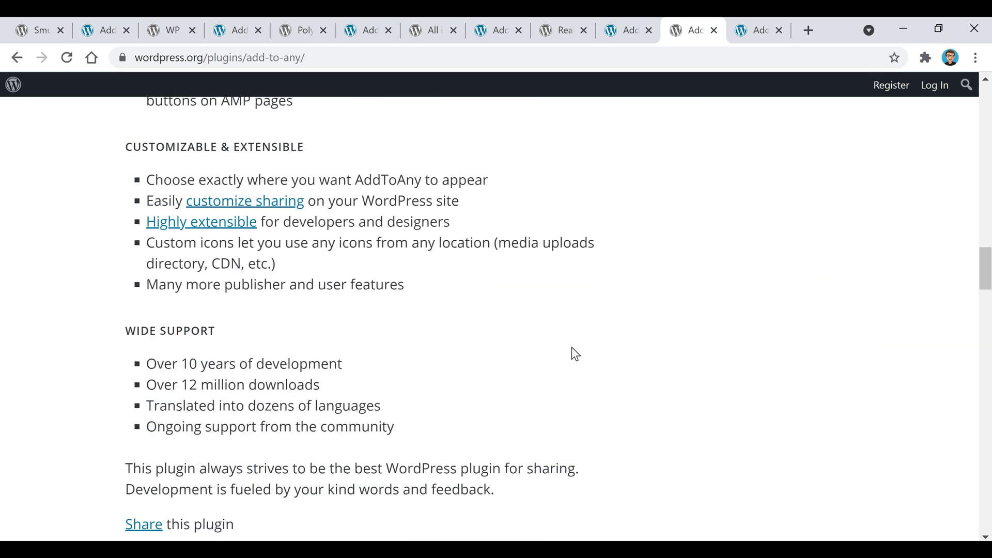
{"action": "scroll", "coordinate": [572, 351], "scroll_direction": "down", "scroll_amount": 15}
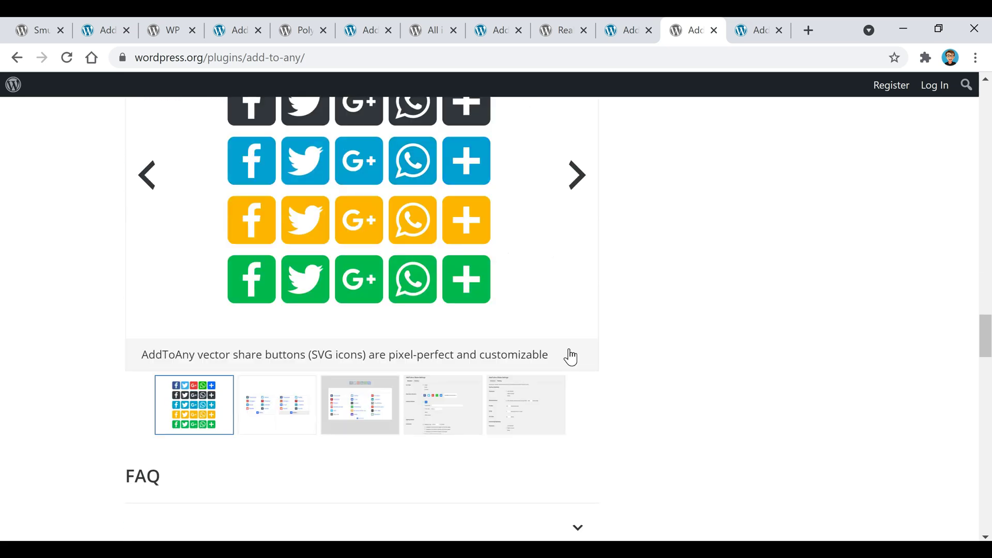
Scroll back to the top and return to the admin plugins list where AddToAny is active.
{"action": "scroll", "coordinate": [571, 357], "scroll_direction": "up", "scroll_amount": 3}
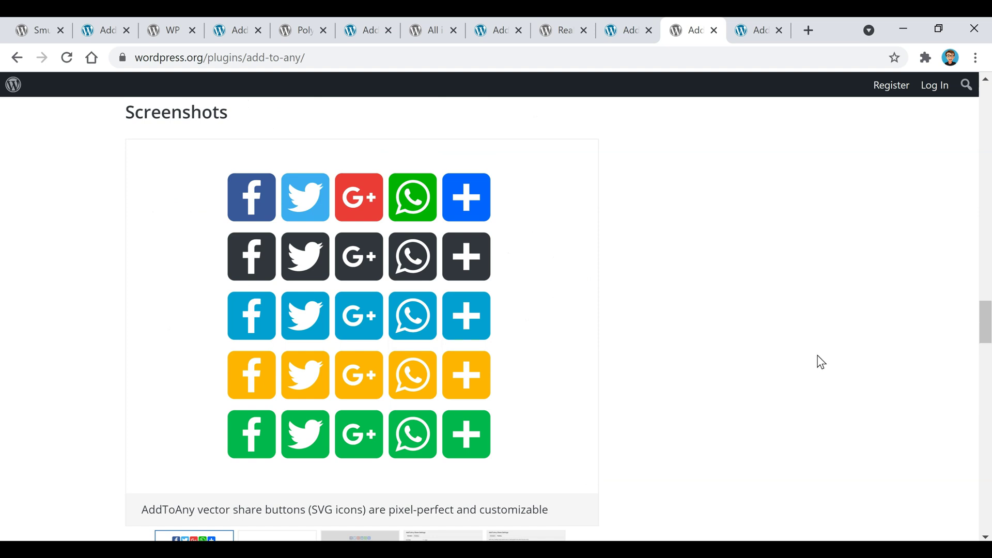
{"action": "scroll", "coordinate": [806, 367], "scroll_direction": "down", "scroll_amount": 5}
{"action": "scroll", "coordinate": [786, 372], "scroll_direction": "up", "scroll_amount": 6}
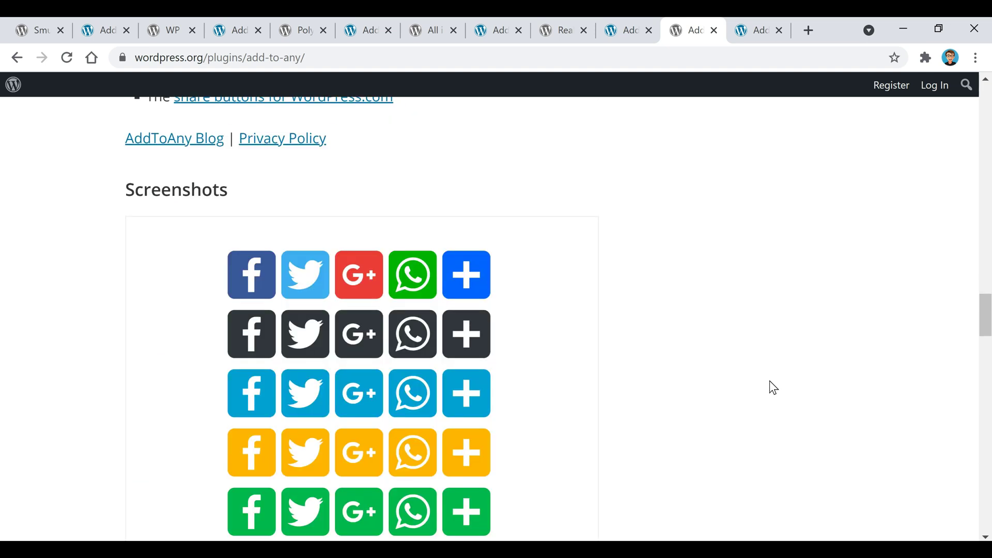
{"action": "scroll", "coordinate": [650, 287], "scroll_direction": "up", "scroll_amount": 3}
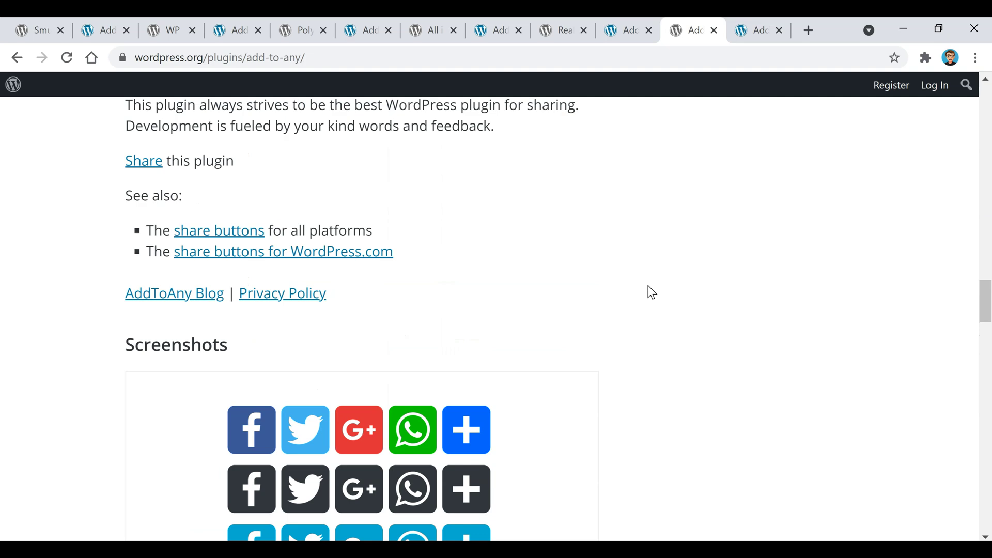
{"action": "scroll", "coordinate": [648, 292], "scroll_direction": "up", "scroll_amount": 6}
{"action": "scroll", "coordinate": [664, 314], "scroll_direction": "up", "scroll_amount": 10}
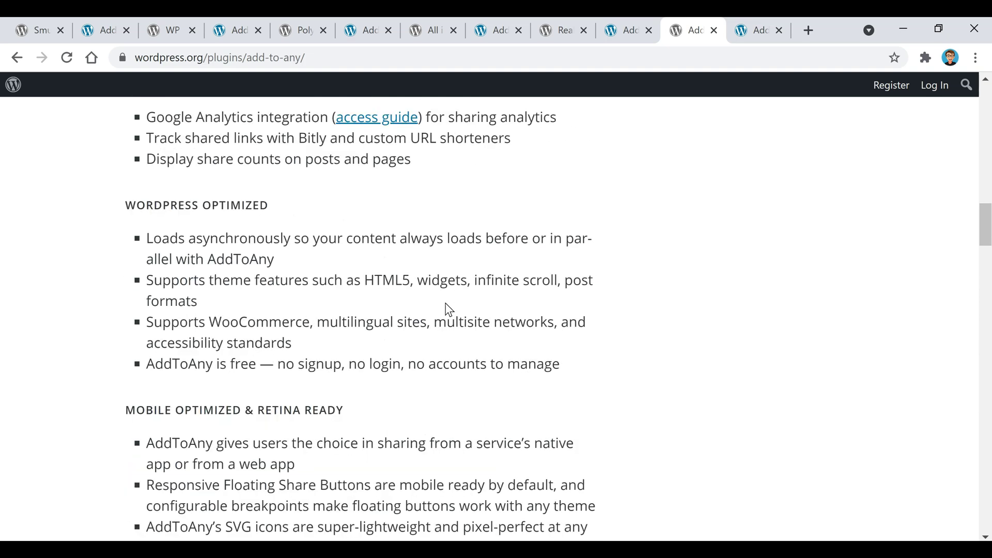
{"action": "scroll", "coordinate": [239, 281], "scroll_direction": "up", "scroll_amount": 6}
{"action": "scroll", "coordinate": [185, 287], "scroll_direction": "up", "scroll_amount": 3}
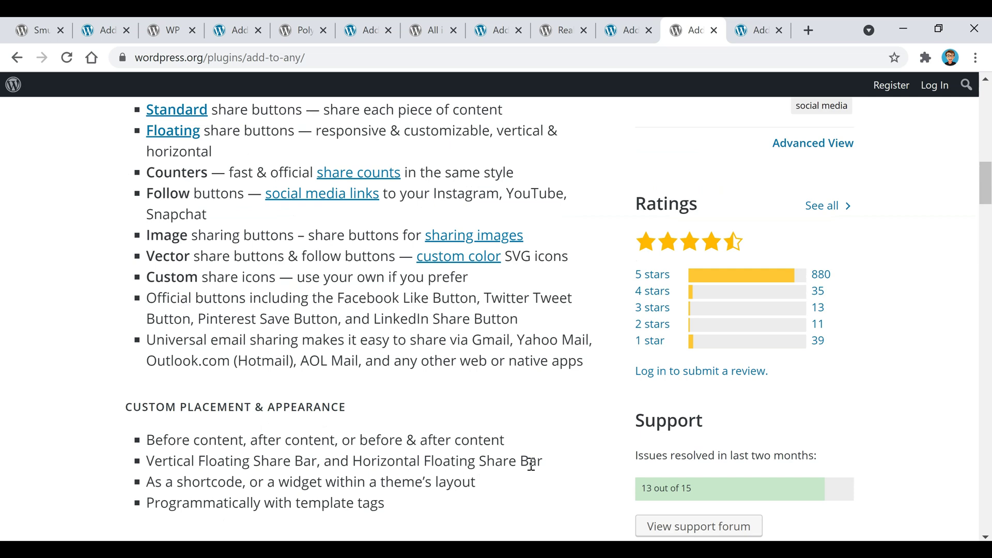
{"action": "left_click", "coordinate": [768, 31]}
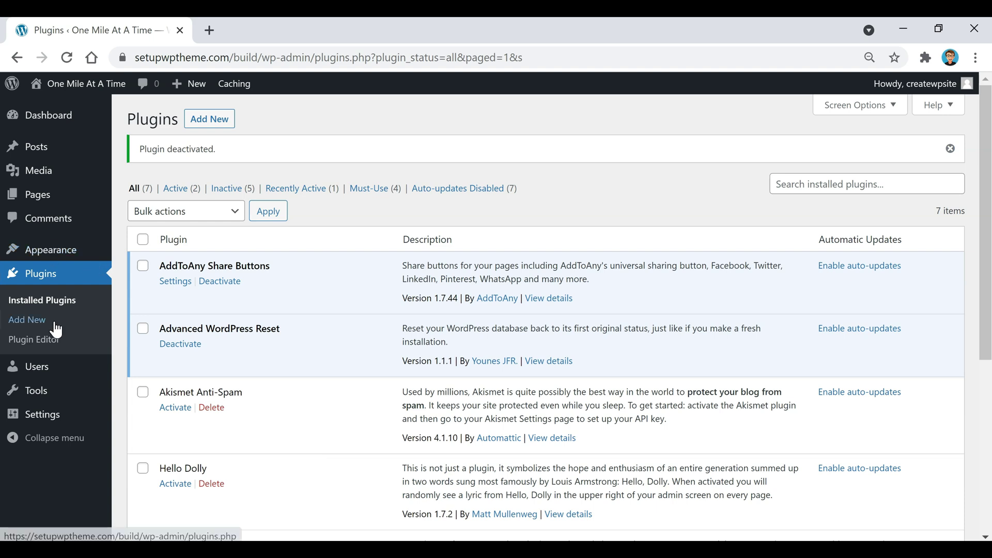
In AddToAny share settings, remove Email and add Pinterest and LinkedIn alongside Facebook and Twitter.
{"action": "mouse_move", "coordinate": [45, 414]}
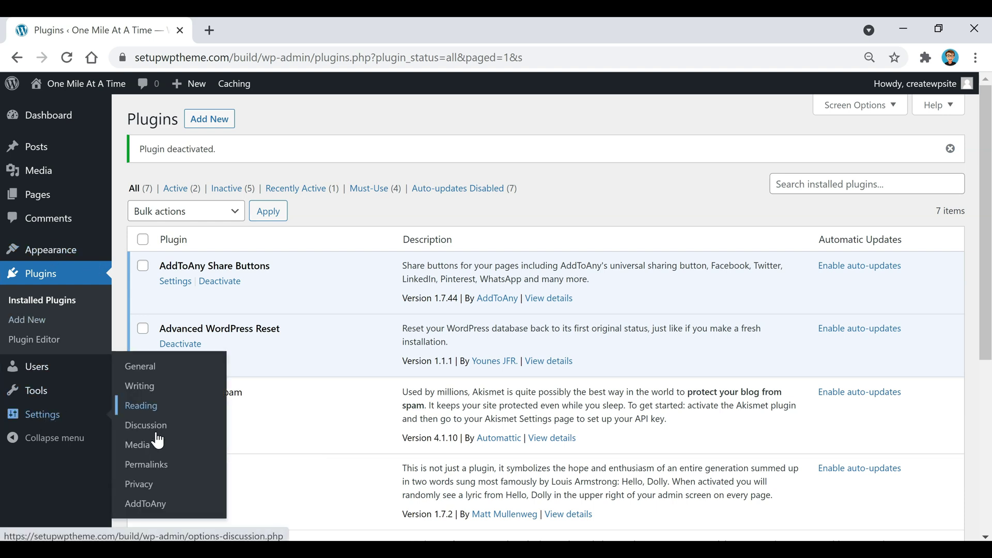
{"action": "left_click", "coordinate": [150, 506]}
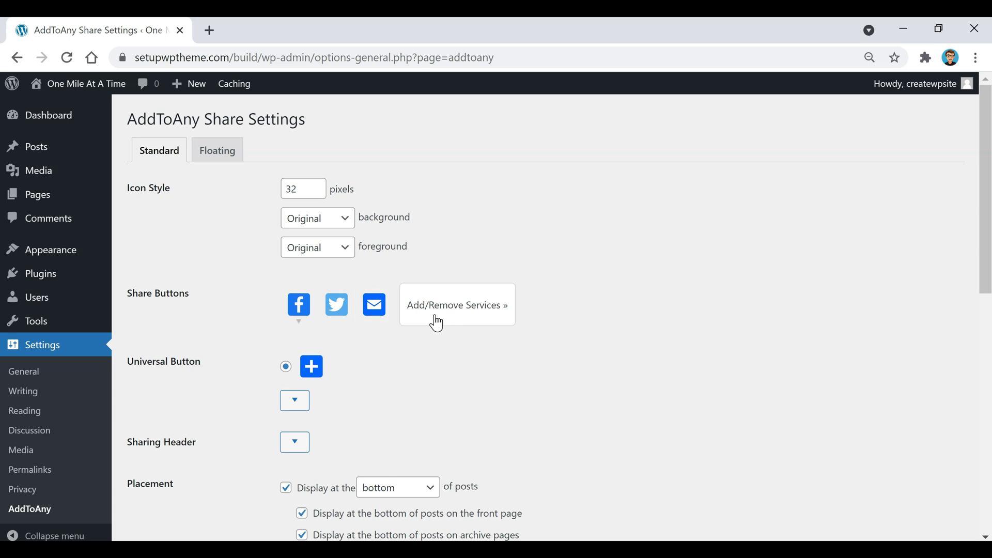
{"action": "left_click", "coordinate": [478, 318]}
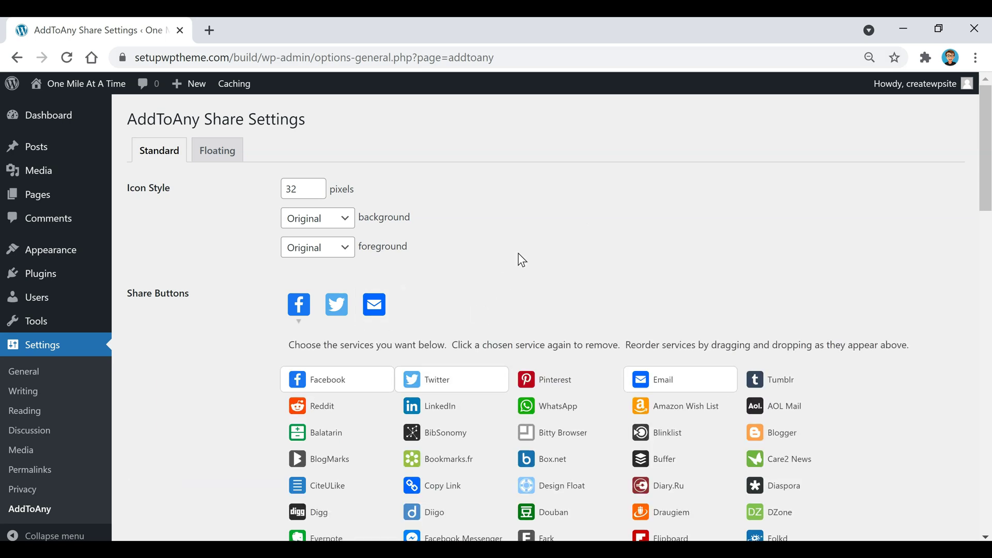
{"action": "scroll", "coordinate": [519, 259], "scroll_direction": "down", "scroll_amount": 2}
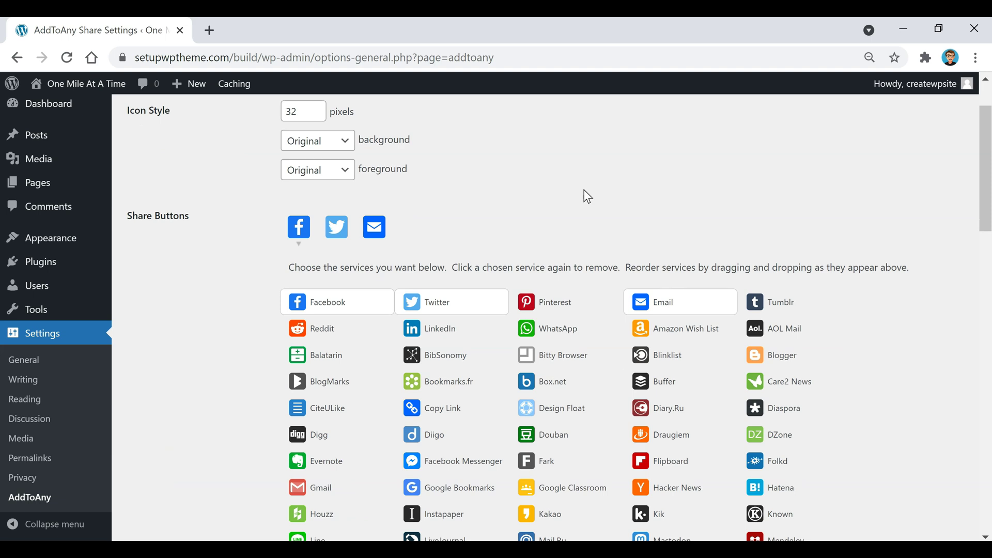
{"action": "left_click", "coordinate": [684, 306]}
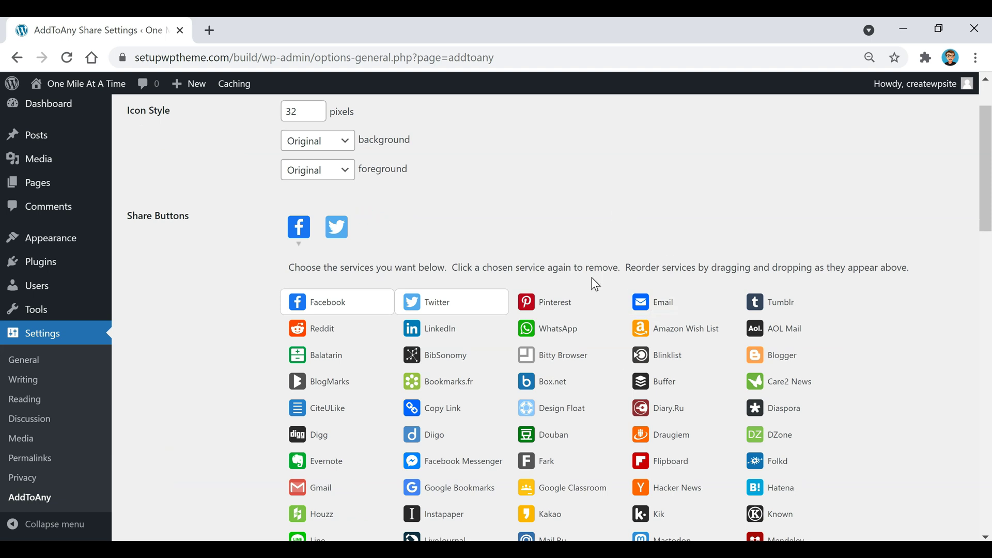
{"action": "left_click", "coordinate": [553, 311]}
{"action": "scroll", "coordinate": [555, 310], "scroll_direction": "down", "scroll_amount": 3}
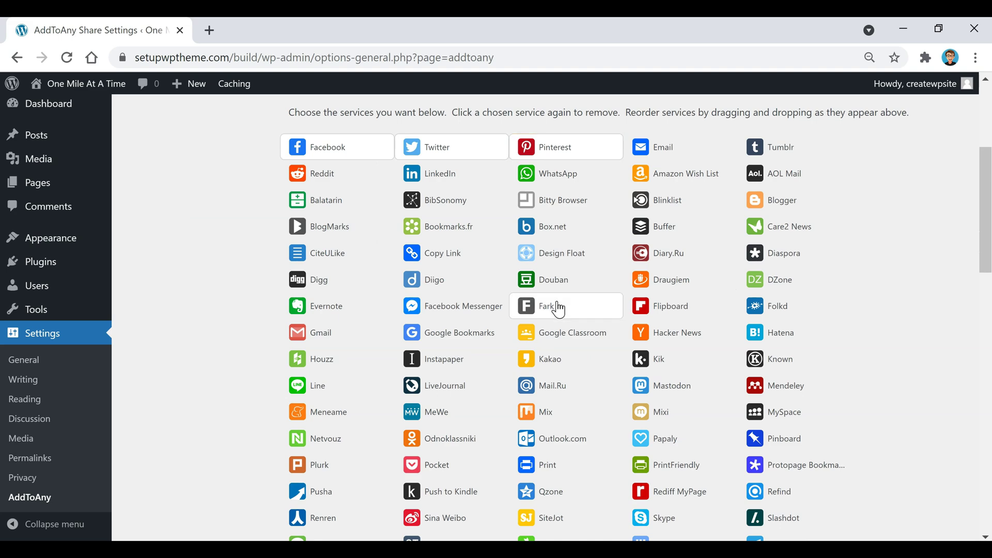
{"action": "left_click", "coordinate": [451, 184]}
Leave placement at the bottom of posts and save the standard share settings.
{"action": "scroll", "coordinate": [204, 239], "scroll_direction": "down", "scroll_amount": 5}
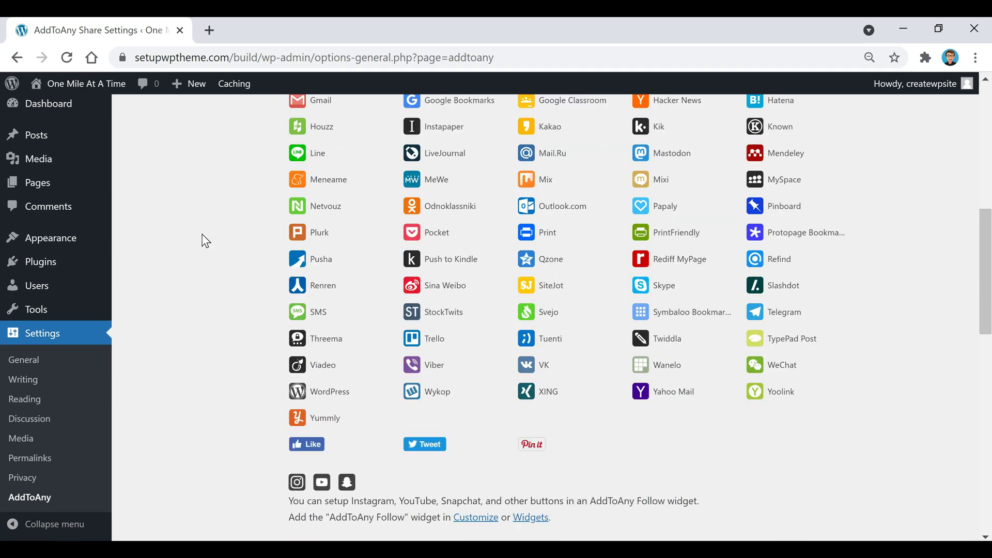
{"action": "scroll", "coordinate": [205, 240], "scroll_direction": "down", "scroll_amount": 6}
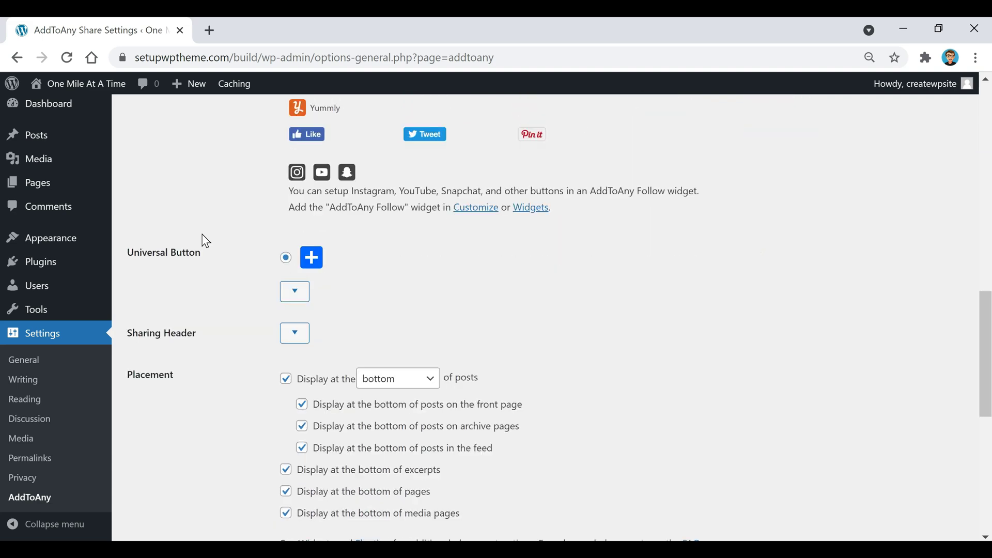
{"action": "scroll", "coordinate": [205, 240], "scroll_direction": "down", "scroll_amount": 4}
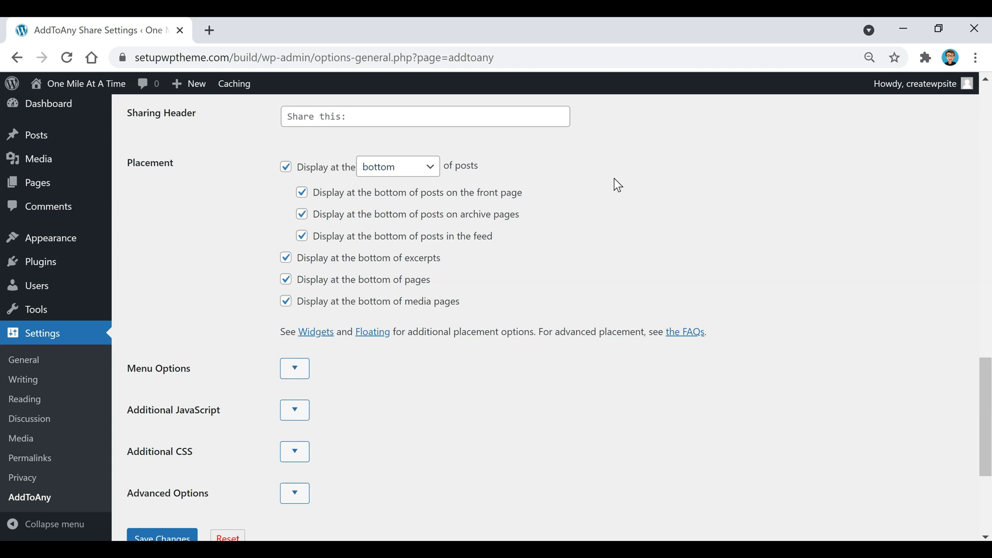
{"action": "left_click", "coordinate": [413, 167]}
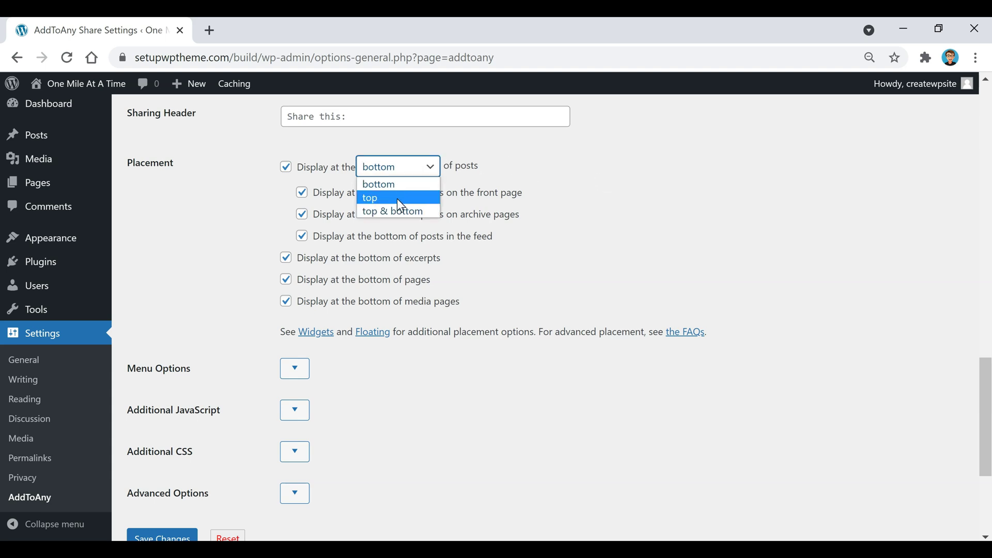
{"action": "left_click", "coordinate": [576, 172]}
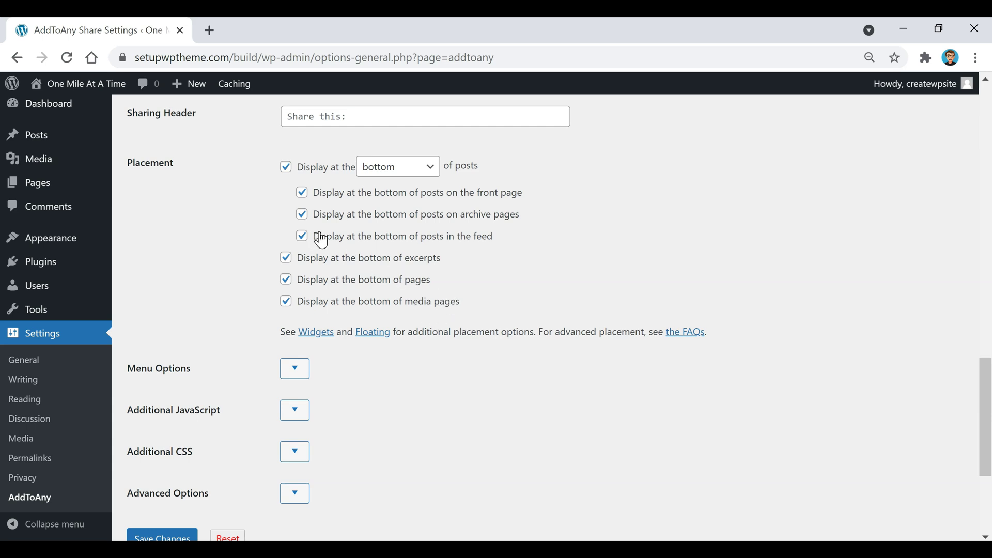
{"action": "scroll", "coordinate": [569, 254], "scroll_direction": "down", "scroll_amount": 3}
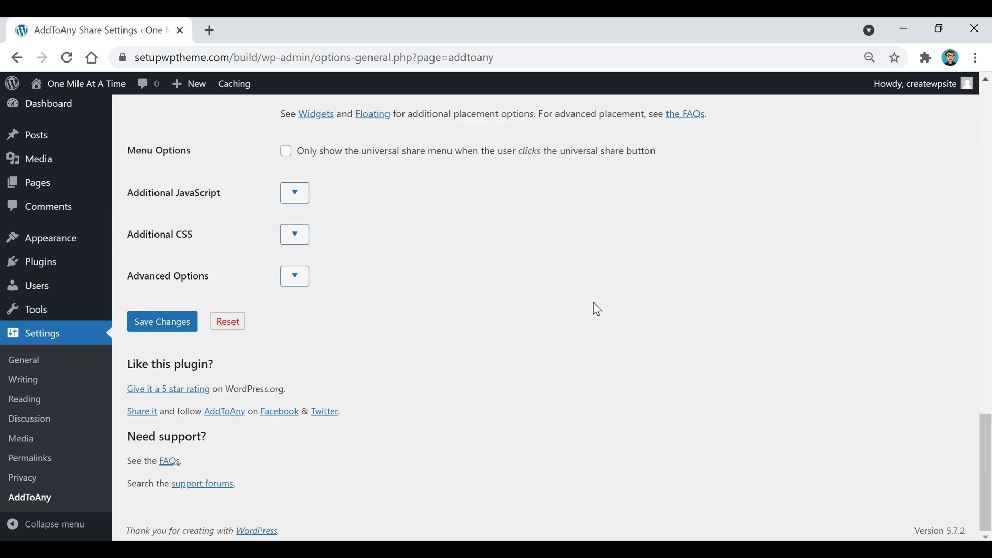
{"action": "left_click", "coordinate": [162, 323]}
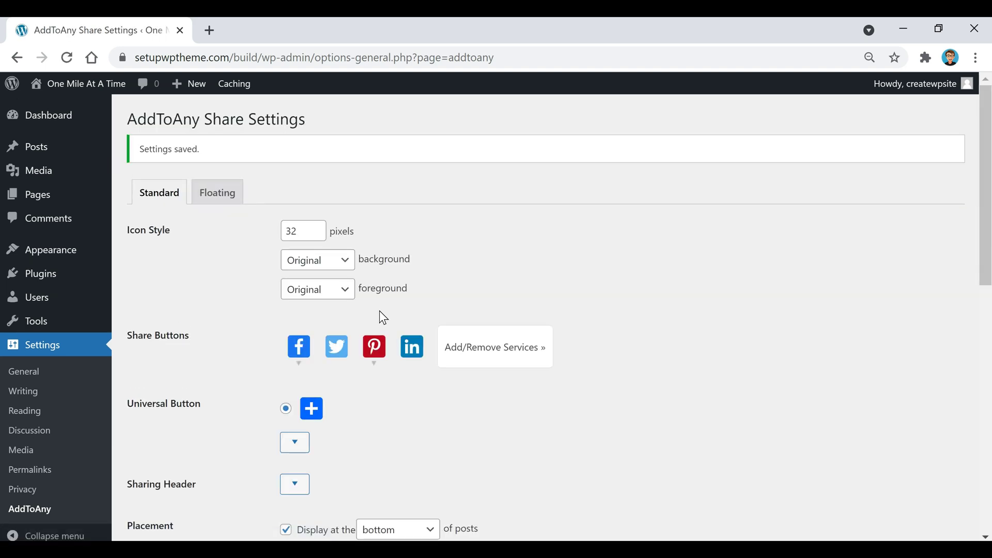
Open the site in a new tab and check the share buttons on the My Top 5 Favorite National Parks post.
{"action": "right_click", "coordinate": [106, 97]}
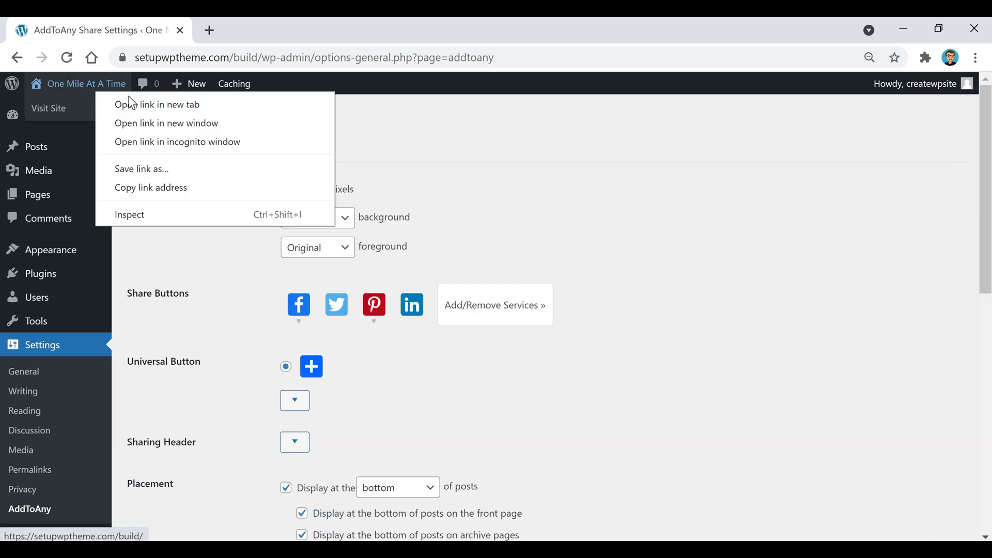
{"action": "left_click", "coordinate": [139, 104]}
{"action": "left_click", "coordinate": [264, 36]}
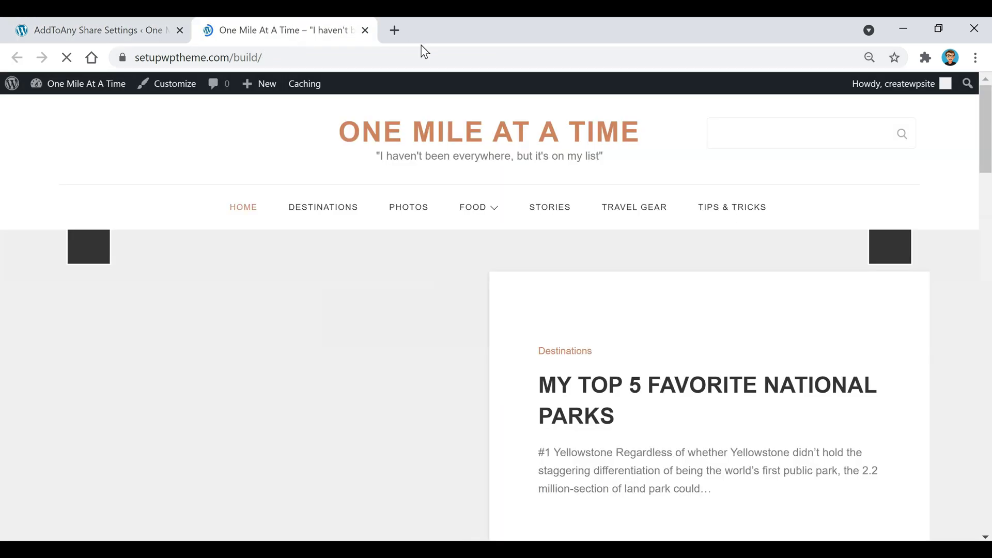
{"action": "scroll", "coordinate": [353, 231], "scroll_direction": "down", "scroll_amount": 2}
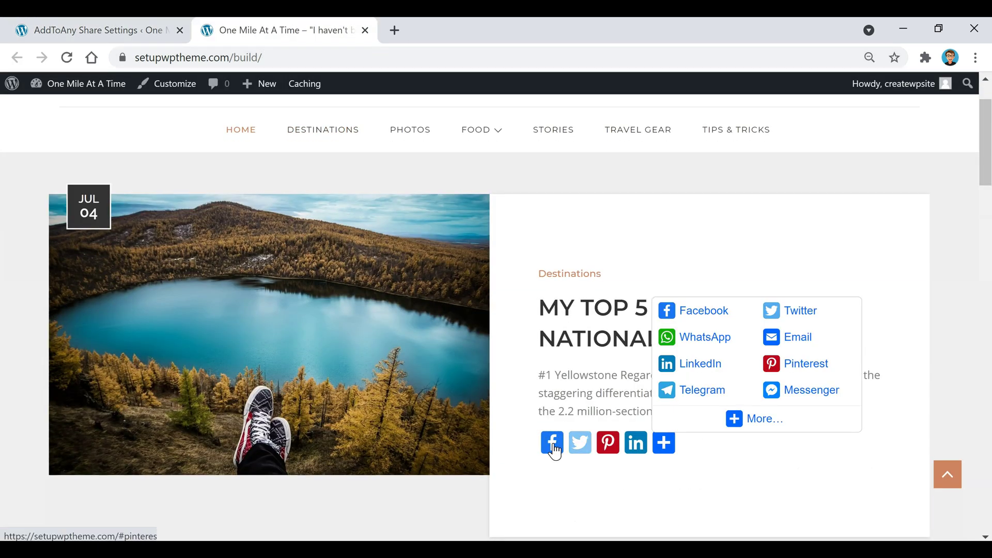
{"action": "left_click", "coordinate": [603, 313]}
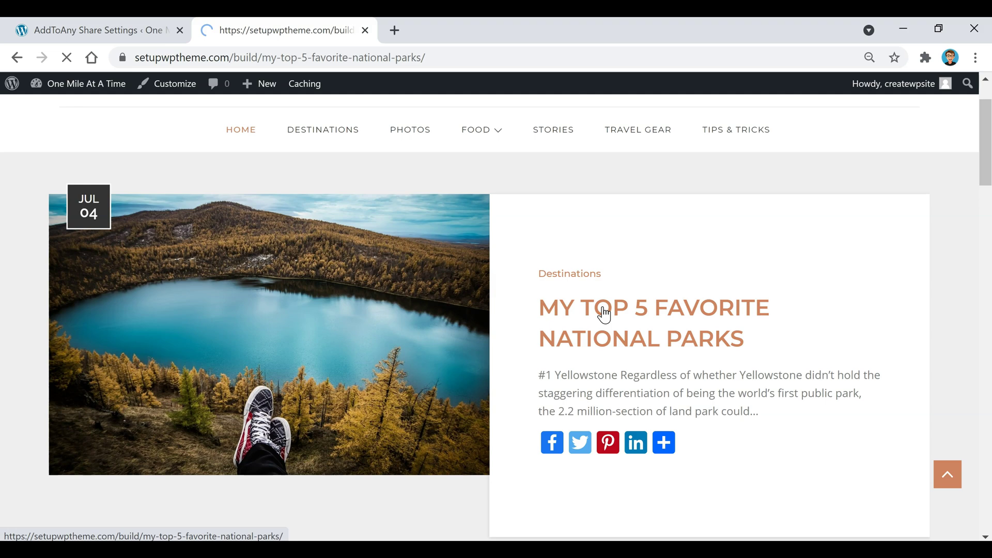
{"action": "scroll", "coordinate": [574, 351], "scroll_direction": "down", "scroll_amount": 8}
{"action": "scroll", "coordinate": [576, 360], "scroll_direction": "down", "scroll_amount": 20}
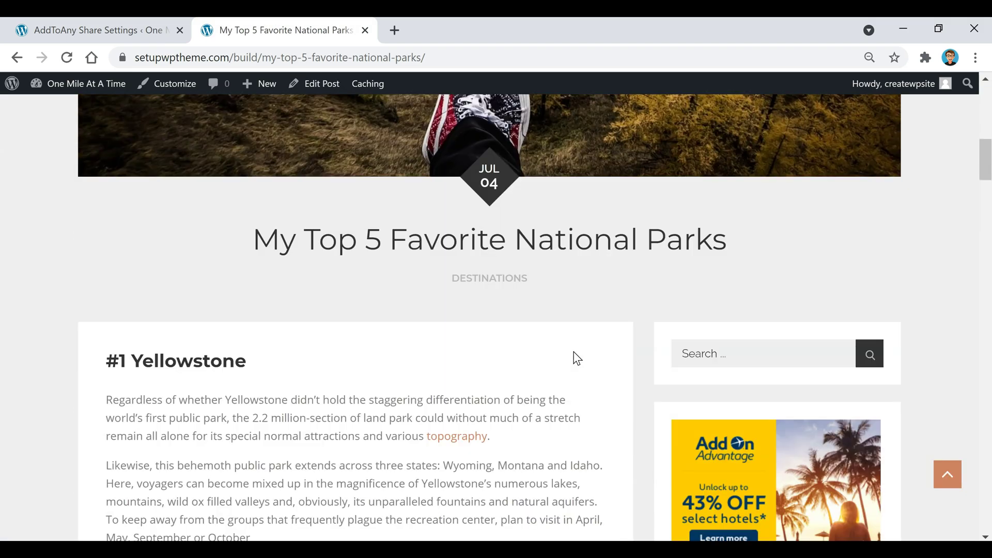
{"action": "scroll", "coordinate": [574, 362], "scroll_direction": "up", "scroll_amount": 3}
{"action": "scroll", "coordinate": [573, 361], "scroll_direction": "up", "scroll_amount": 2}
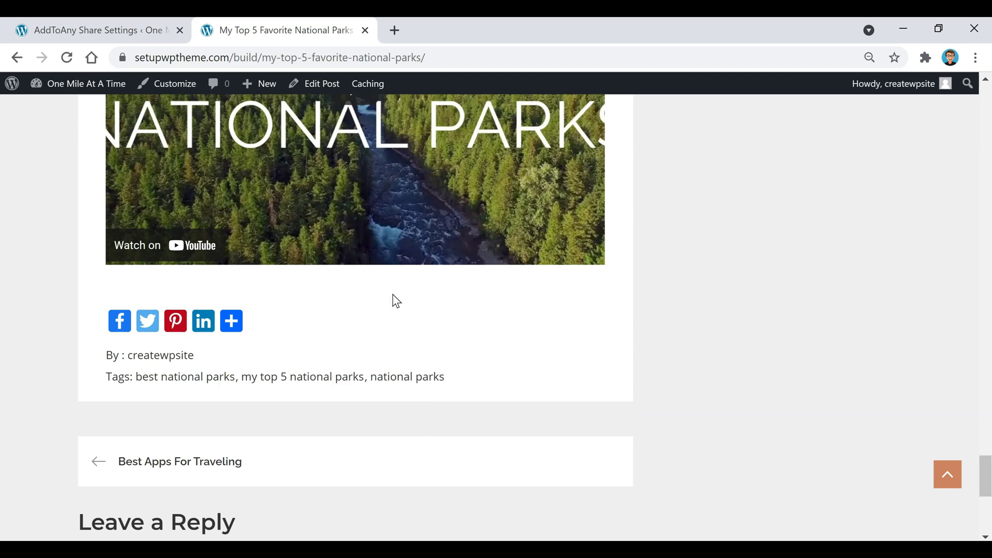
{"action": "left_click", "coordinate": [138, 32]}
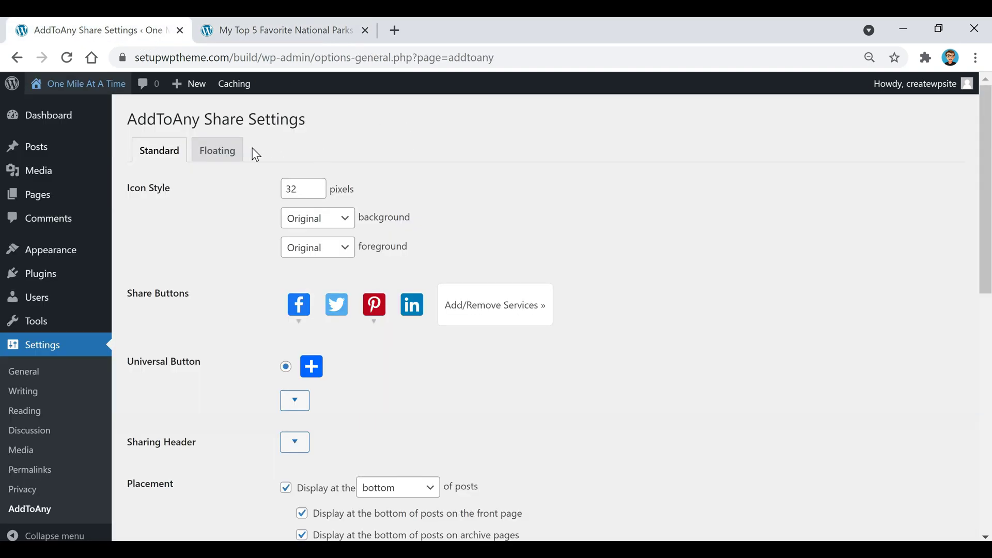
On the Floating tab, set Vertical Buttons Placement to Left docked and save the settings.
{"action": "left_click", "coordinate": [216, 152]}
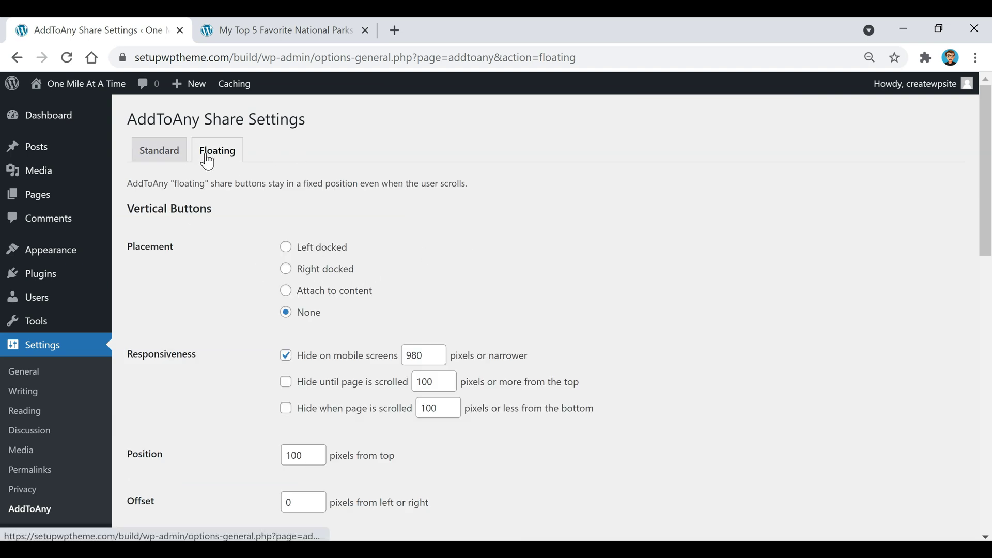
{"action": "left_click", "coordinate": [287, 248]}
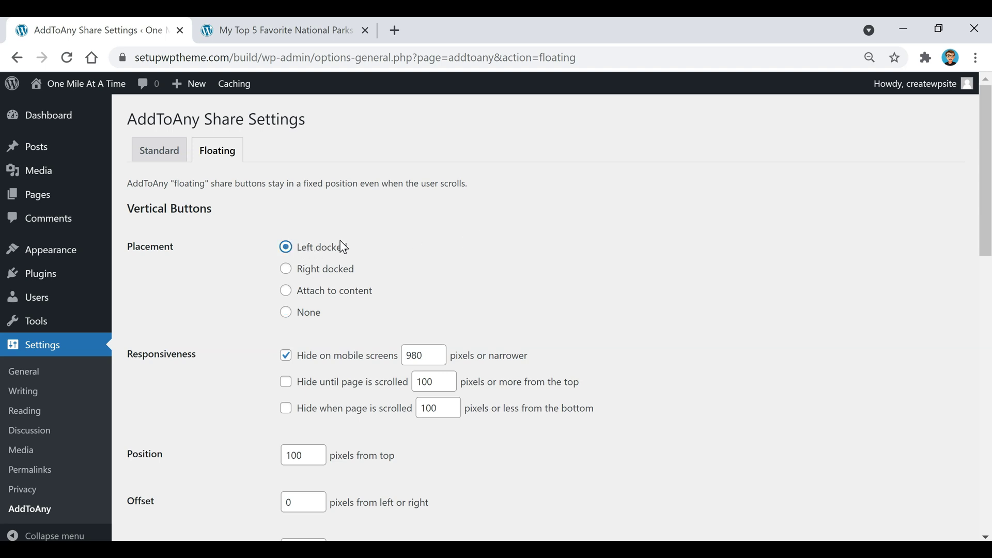
{"action": "scroll", "coordinate": [644, 268], "scroll_direction": "down", "scroll_amount": 3}
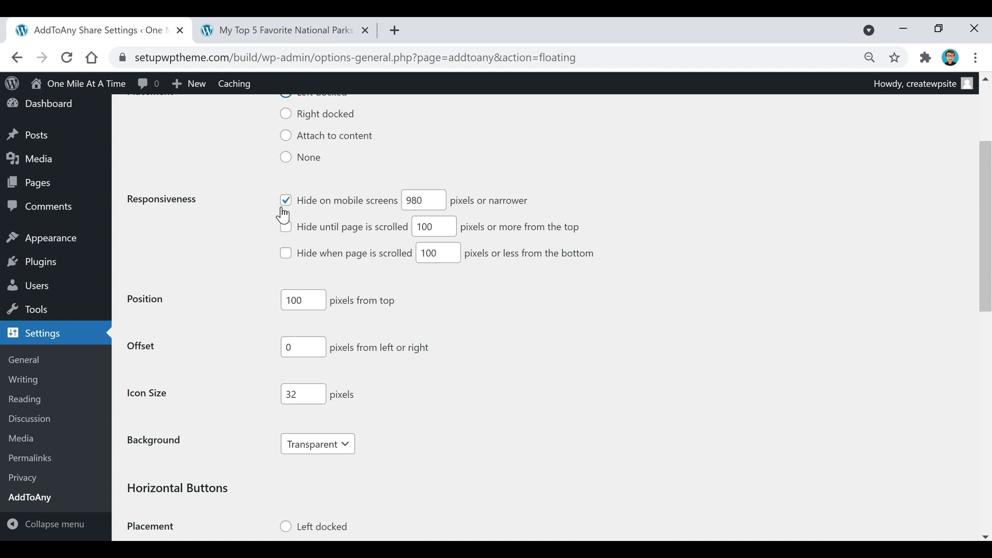
{"action": "scroll", "coordinate": [282, 207], "scroll_direction": "down", "scroll_amount": 1}
{"action": "scroll", "coordinate": [239, 194], "scroll_direction": "down", "scroll_amount": 4}
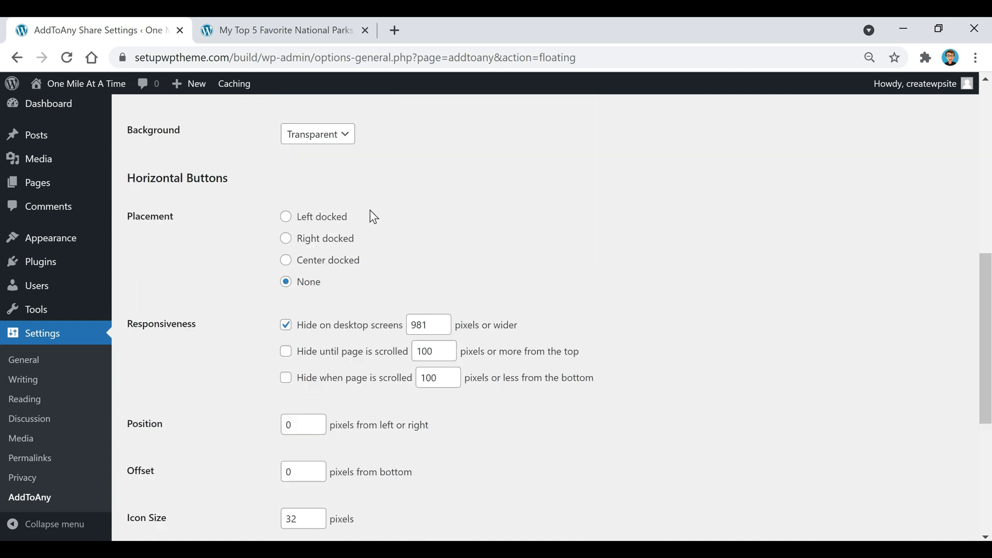
{"action": "scroll", "coordinate": [238, 294], "scroll_direction": "down", "scroll_amount": 3}
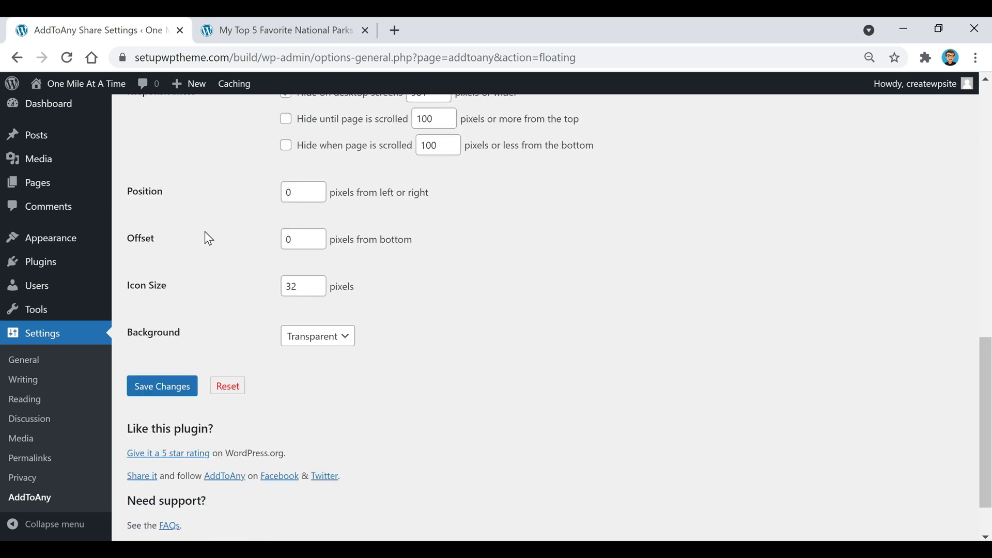
{"action": "left_click", "coordinate": [169, 392]}
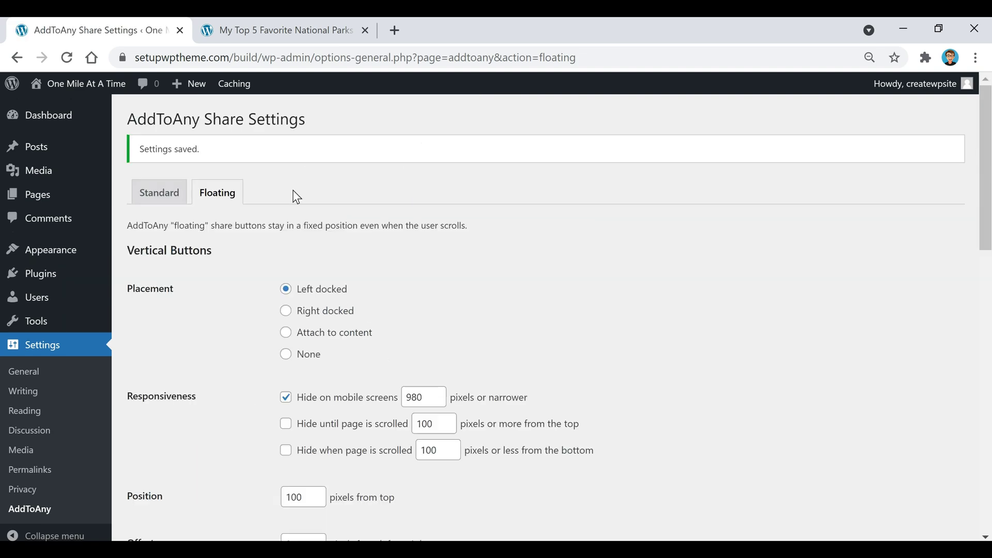
Reload the National Parks post, then browse the home page's posts beside the new floating share bar.
{"action": "left_click", "coordinate": [274, 42]}
{"action": "scroll", "coordinate": [290, 210], "scroll_direction": "up", "scroll_amount": 15}
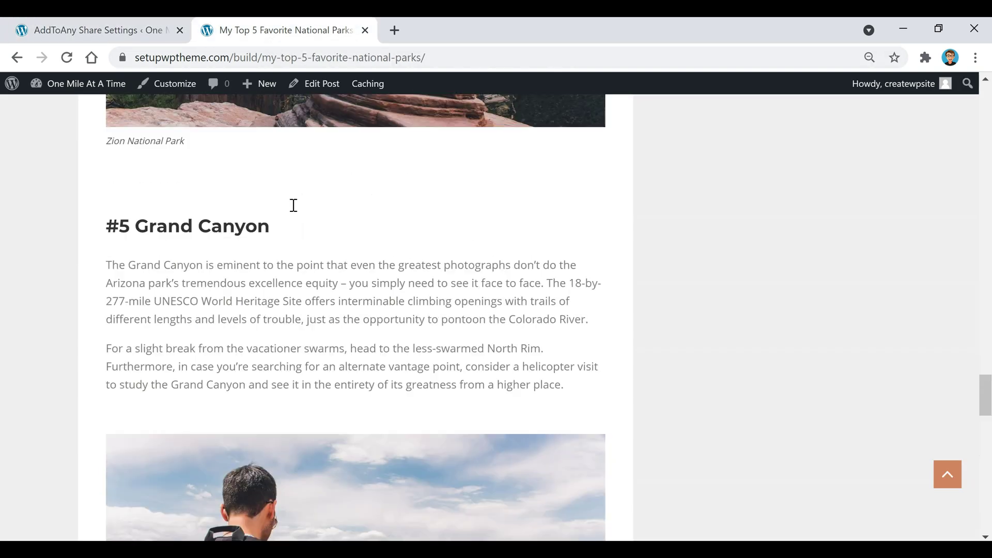
{"action": "key", "text": "F5"}
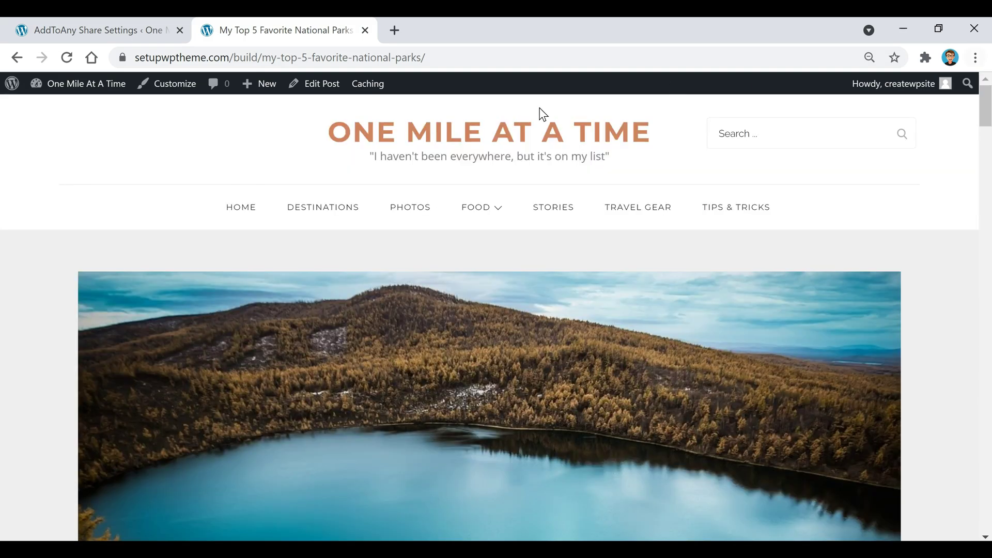
{"action": "left_click", "coordinate": [521, 137]}
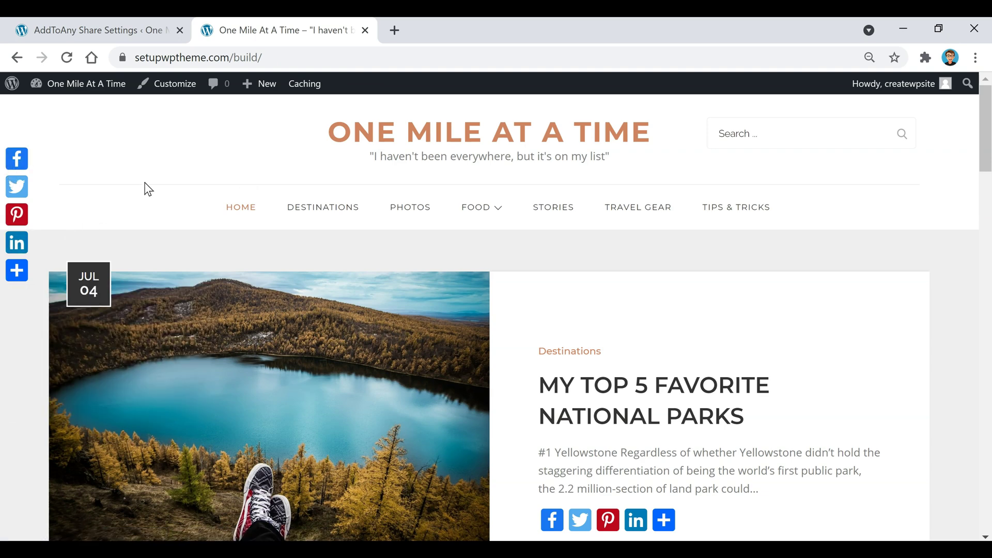
{"action": "scroll", "coordinate": [148, 189], "scroll_direction": "down", "scroll_amount": 9}
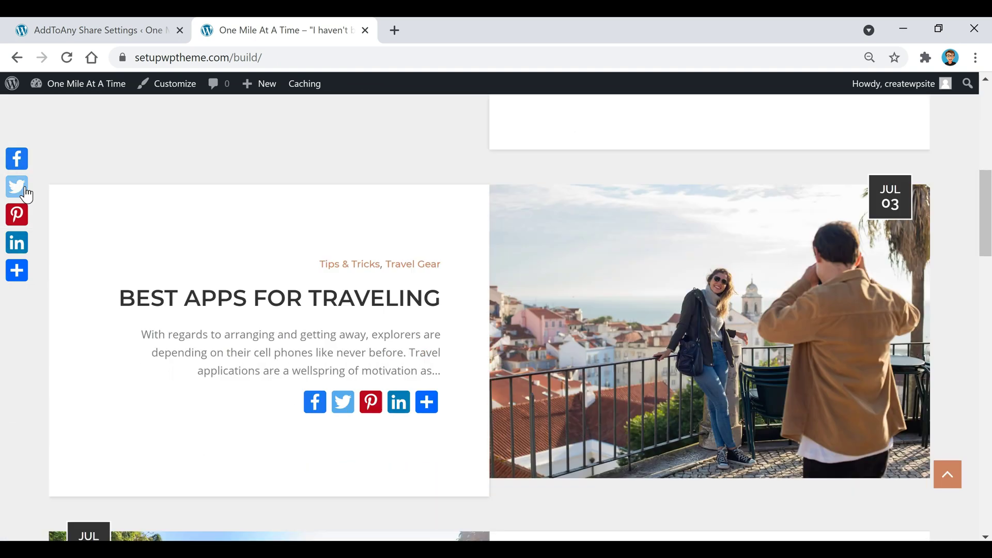
{"action": "scroll", "coordinate": [26, 195], "scroll_direction": "down", "scroll_amount": 7}
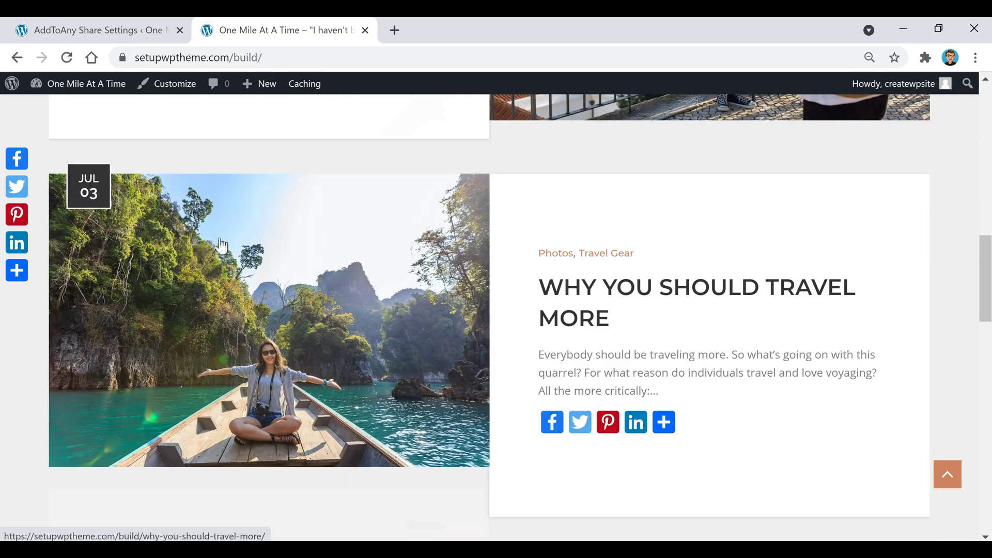
{"action": "scroll", "coordinate": [221, 245], "scroll_direction": "down", "scroll_amount": 7}
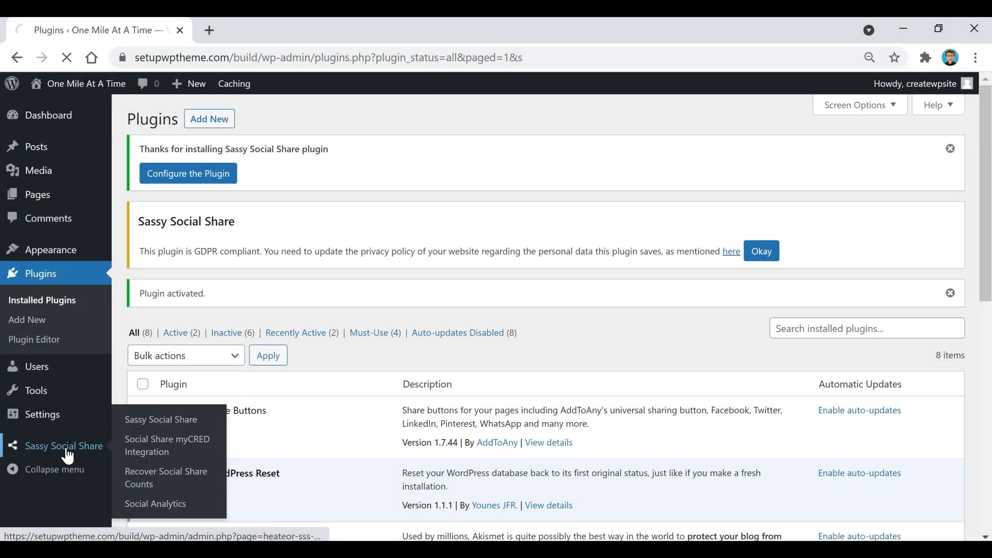
{"action": "left_click", "coordinate": [66, 449]}
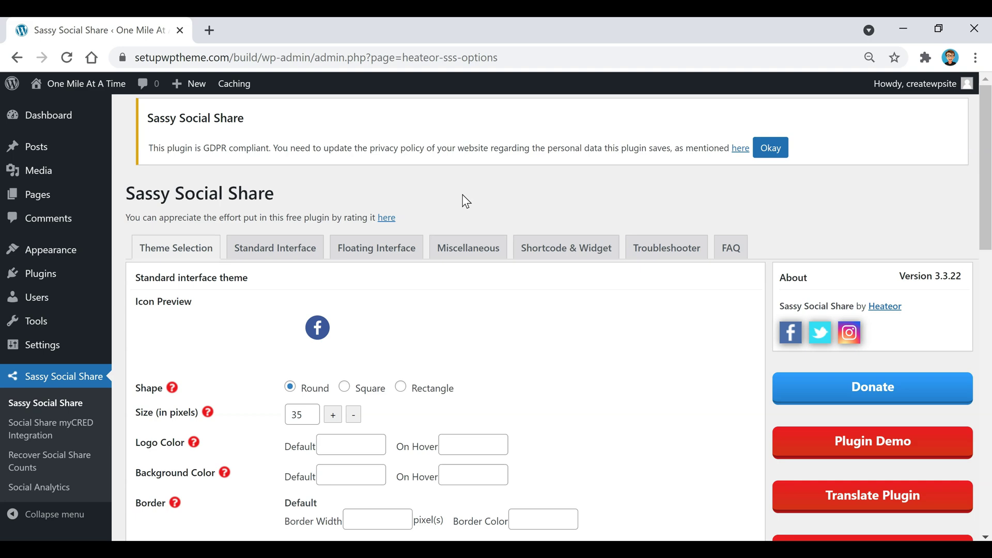
{"action": "scroll", "coordinate": [464, 204], "scroll_direction": "down", "scroll_amount": 10}
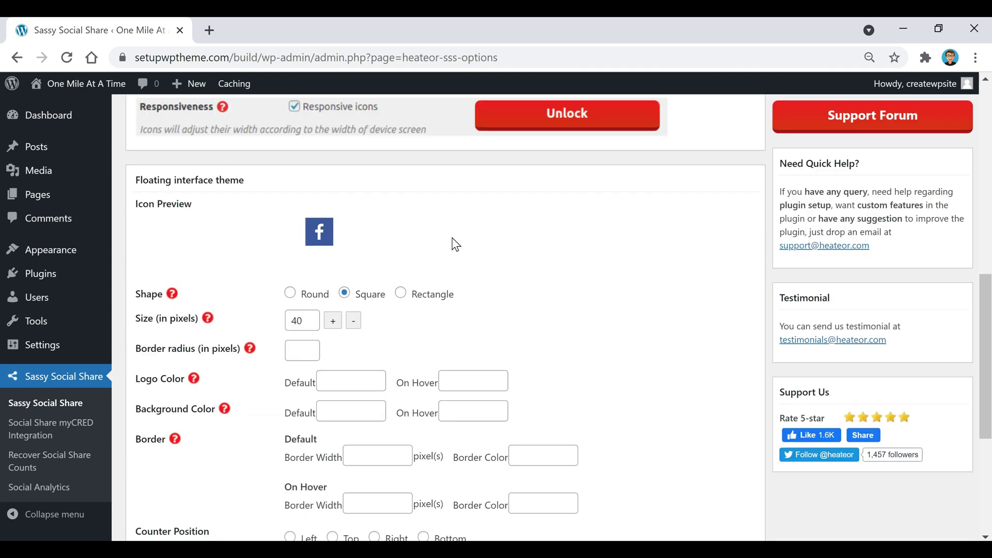
{"action": "scroll", "coordinate": [376, 274], "scroll_direction": "up", "scroll_amount": 10}
{"action": "left_click", "coordinate": [252, 255]}
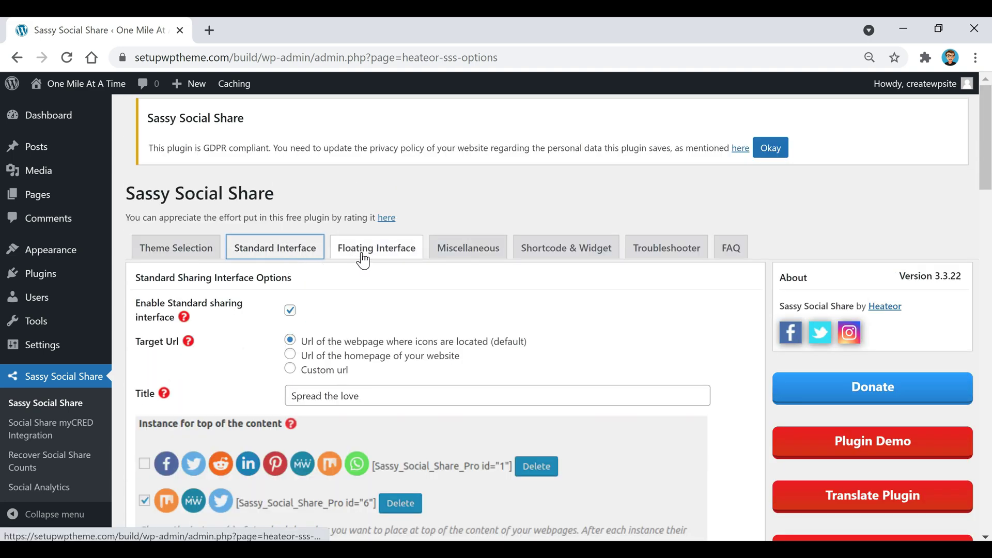
{"action": "left_click", "coordinate": [354, 251]}
{"action": "left_click", "coordinate": [207, 257]}
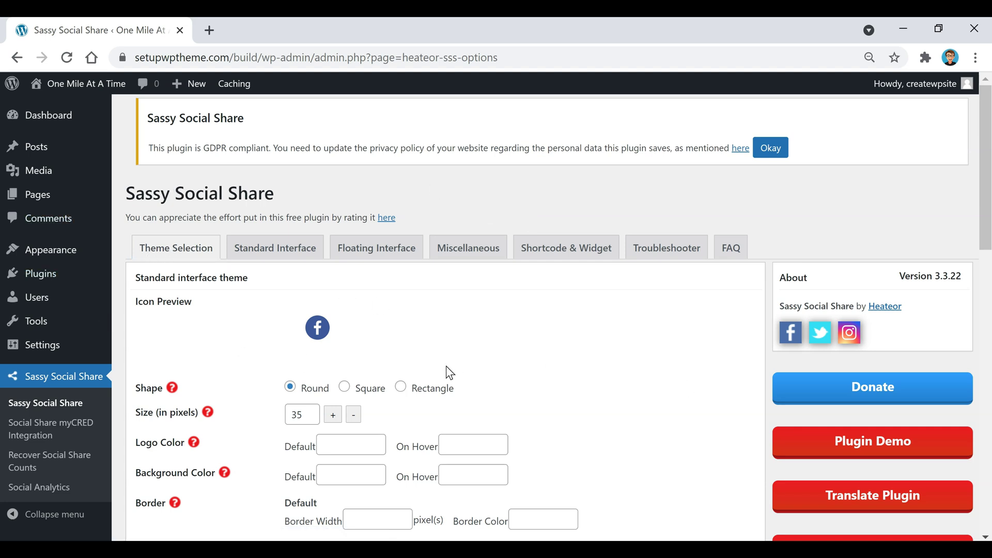
{"action": "scroll", "coordinate": [540, 411], "scroll_direction": "down", "scroll_amount": 2}
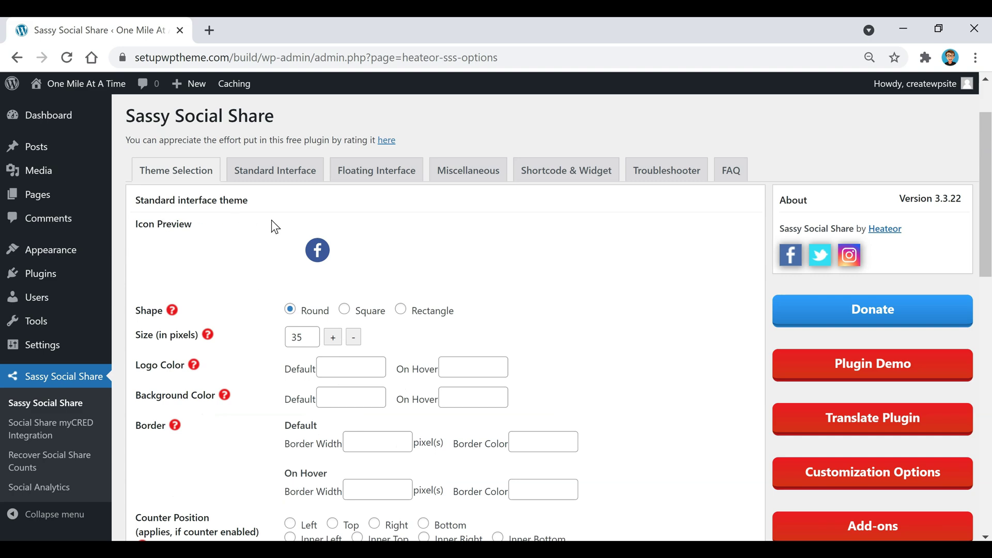
{"action": "scroll", "coordinate": [438, 296], "scroll_direction": "down", "scroll_amount": 6}
{"action": "scroll", "coordinate": [434, 296], "scroll_direction": "down", "scroll_amount": 2}
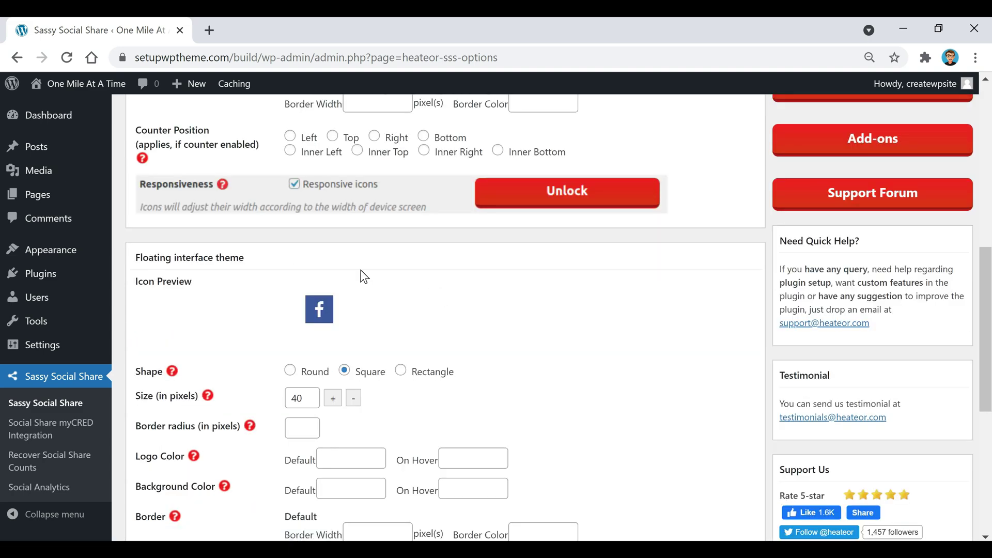
{"action": "scroll", "coordinate": [408, 321], "scroll_direction": "up", "scroll_amount": 5}
{"action": "scroll", "coordinate": [413, 324], "scroll_direction": "up", "scroll_amount": 4}
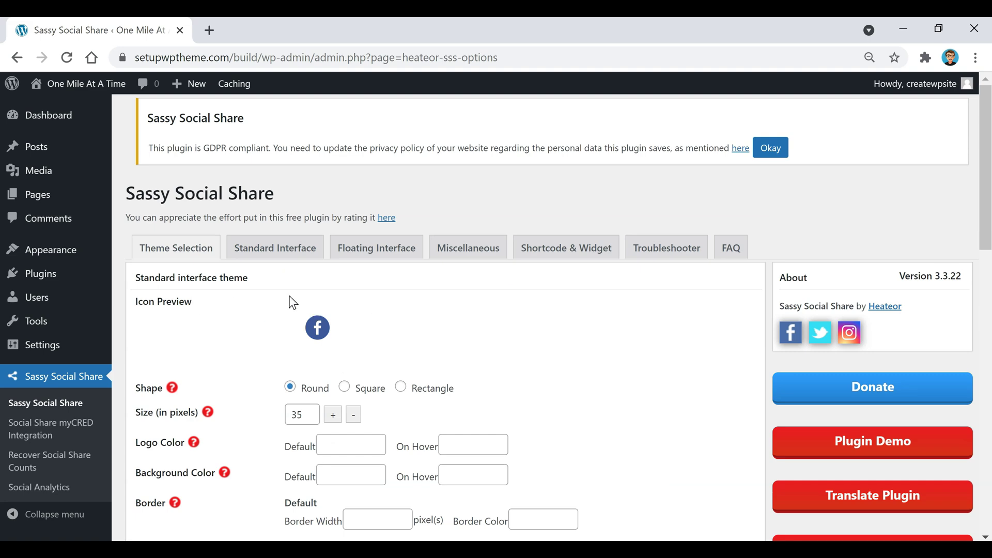
{"action": "scroll", "coordinate": [310, 310], "scroll_direction": "down", "scroll_amount": 8}
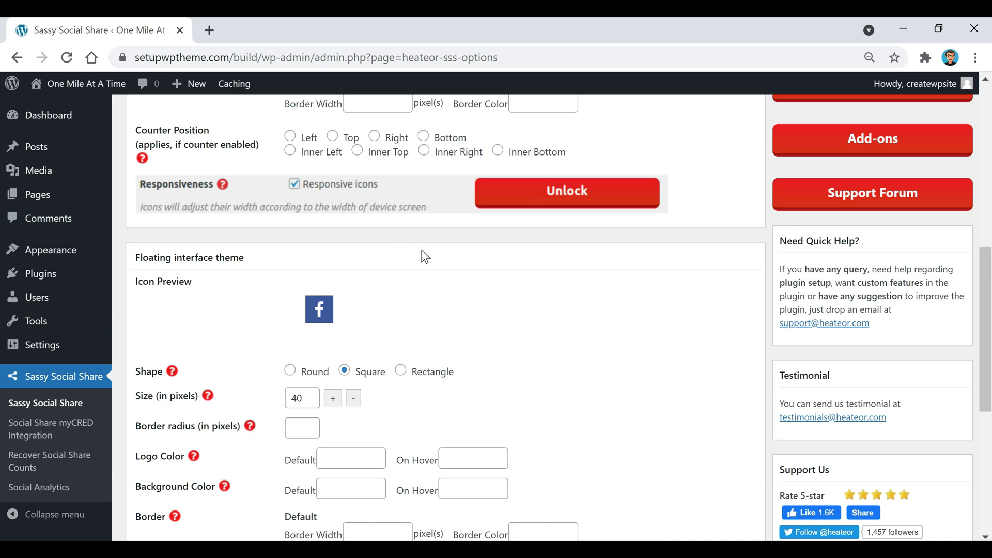
{"action": "scroll", "coordinate": [498, 337], "scroll_direction": "up", "scroll_amount": 8}
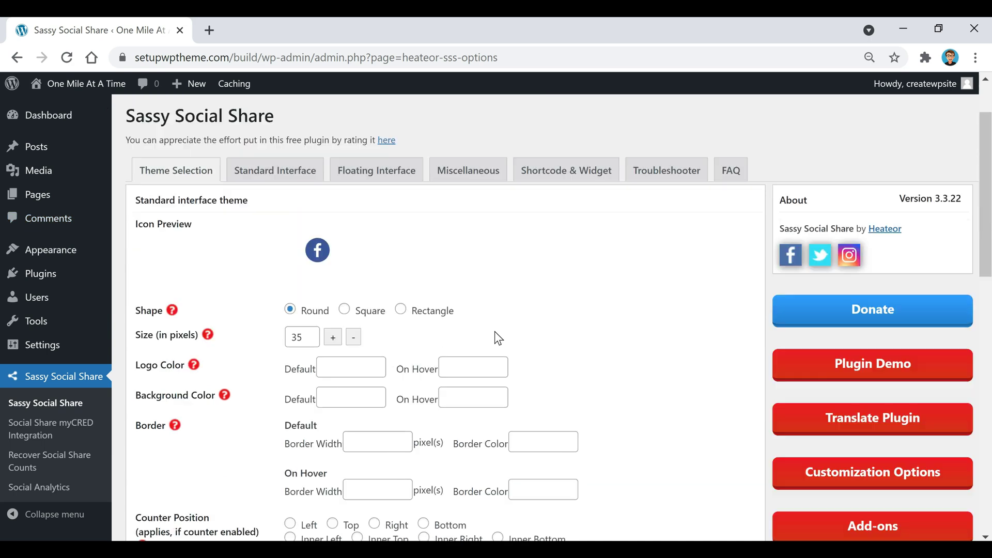
Set the Standard interface icon theme to Rectangle.
{"action": "left_click", "coordinate": [344, 309]}
{"action": "left_click", "coordinate": [401, 347]}
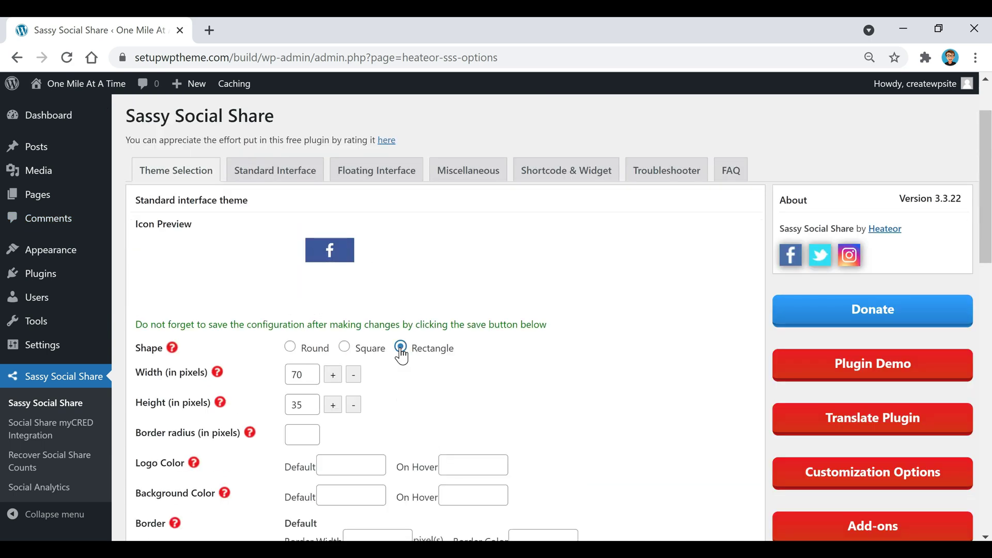
{"action": "left_click", "coordinate": [344, 348]}
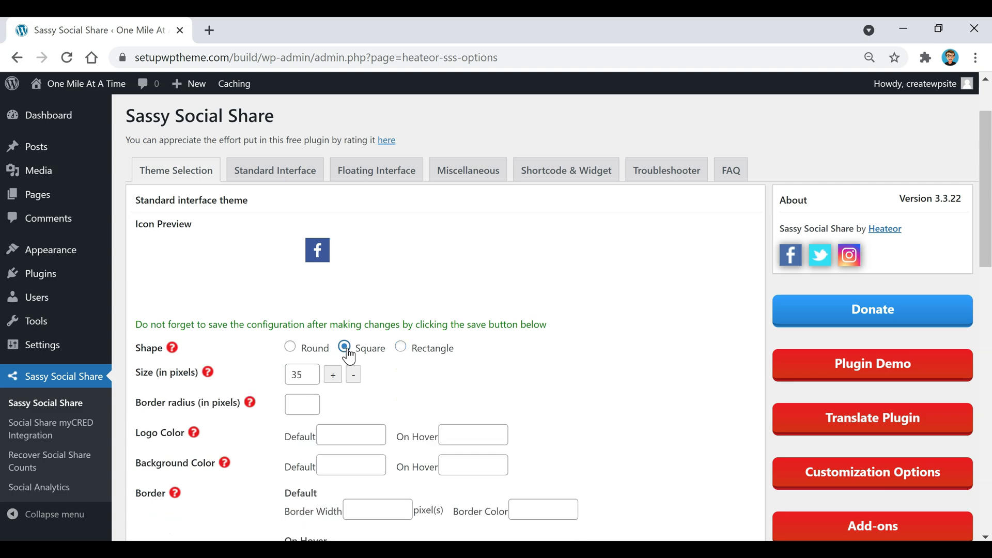
{"action": "left_click", "coordinate": [401, 349]}
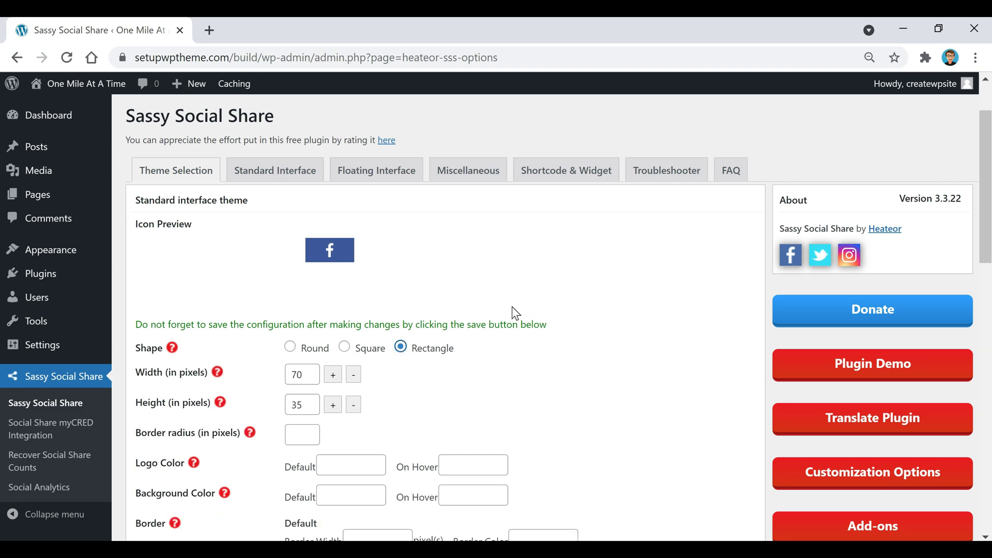
Set the Floating interface icon theme to Rectangle.
{"action": "scroll", "coordinate": [513, 299], "scroll_direction": "down", "scroll_amount": 5}
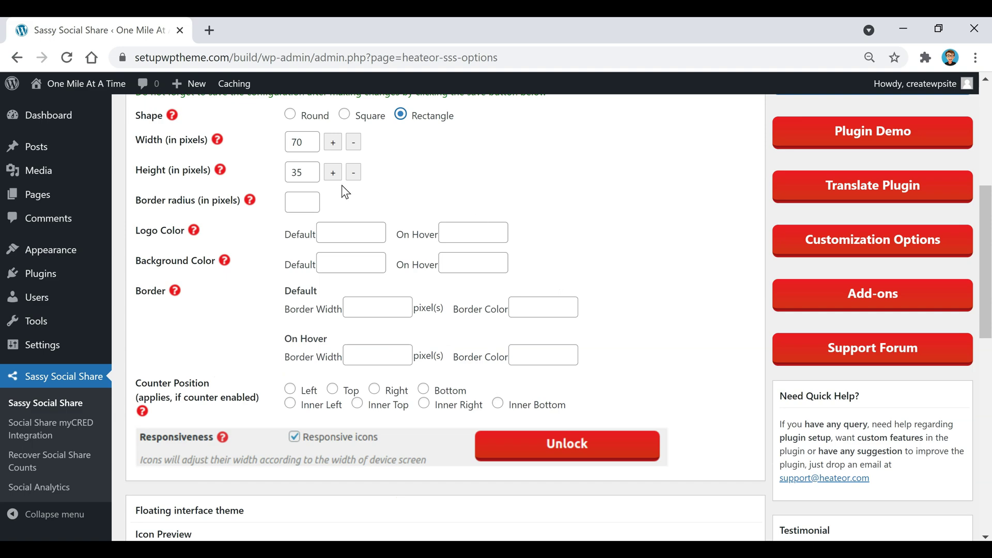
{"action": "scroll", "coordinate": [557, 232], "scroll_direction": "down", "scroll_amount": 2}
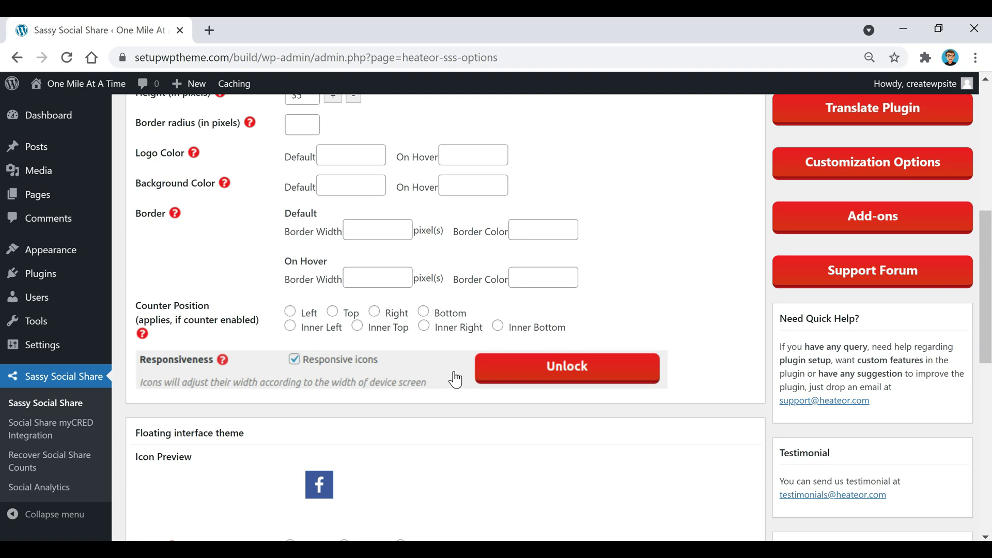
{"action": "scroll", "coordinate": [454, 379], "scroll_direction": "down", "scroll_amount": 5}
{"action": "scroll", "coordinate": [429, 362], "scroll_direction": "down", "scroll_amount": 2}
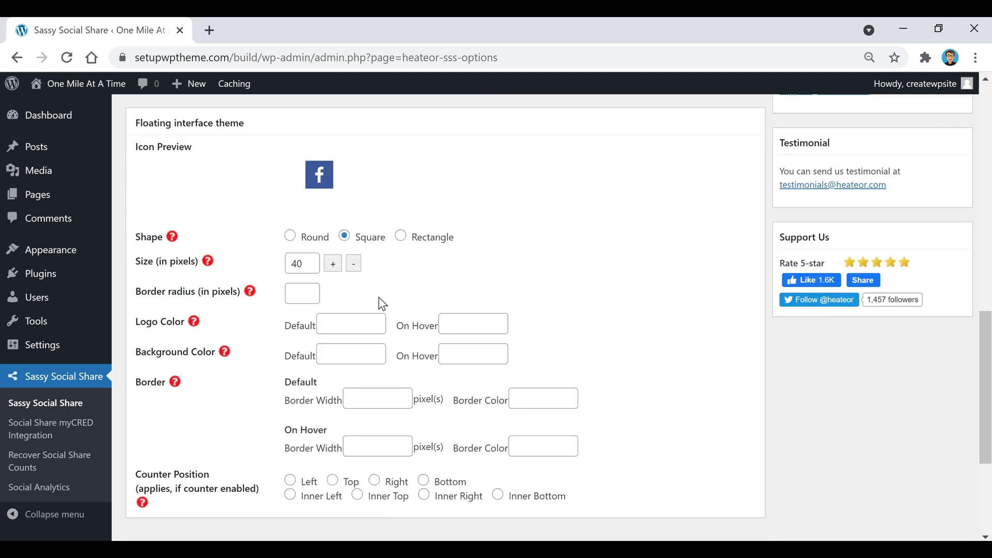
{"action": "left_click", "coordinate": [401, 237]}
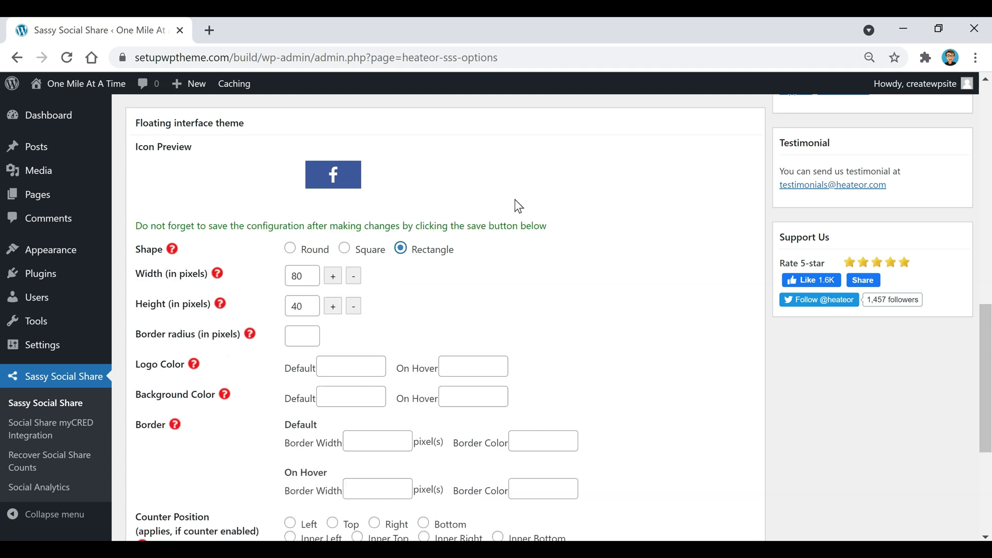
Save the theme settings and bring up the Standard Interface options.
{"action": "scroll", "coordinate": [567, 264], "scroll_direction": "down", "scroll_amount": 3}
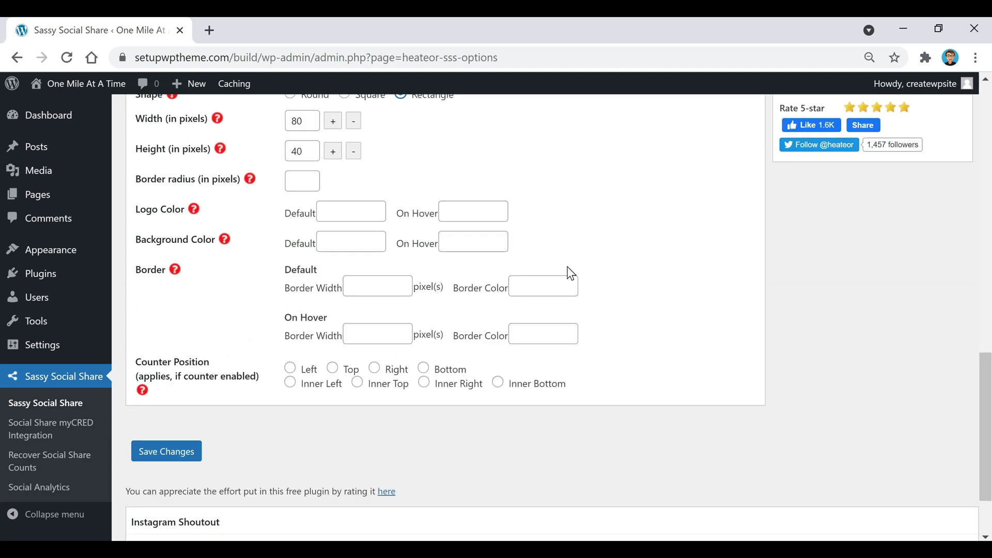
{"action": "scroll", "coordinate": [579, 317], "scroll_direction": "down", "scroll_amount": 2}
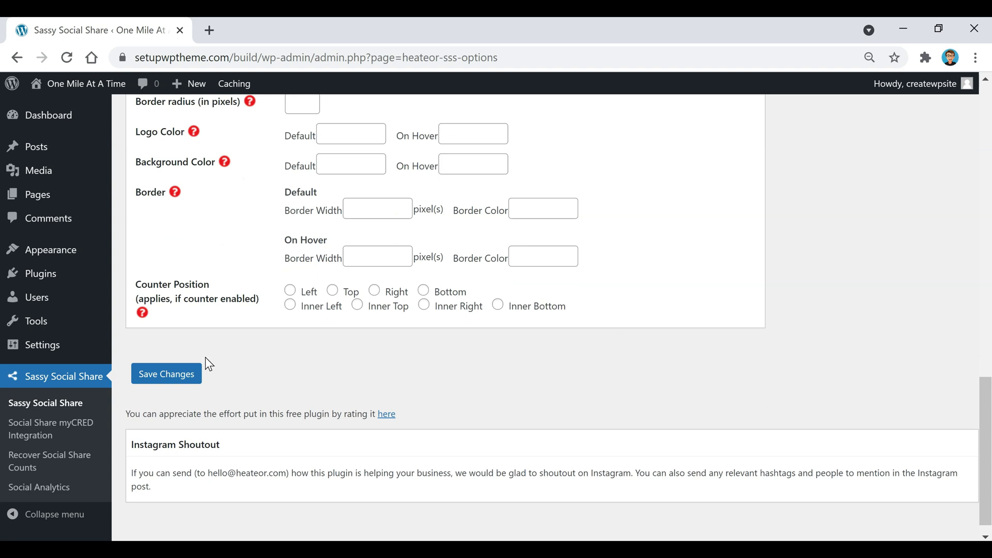
{"action": "left_click", "coordinate": [163, 379]}
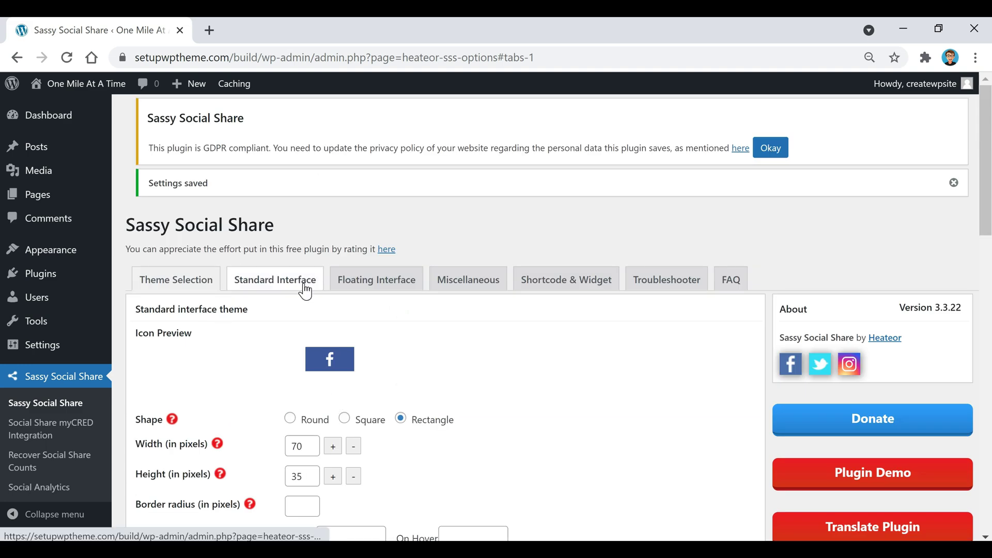
{"action": "left_click", "coordinate": [306, 291]}
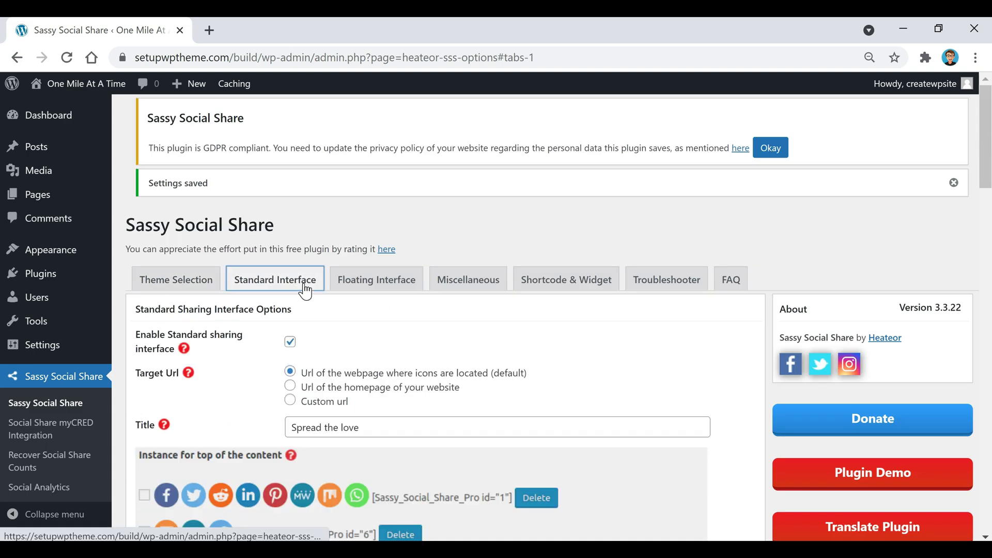
Uncheck Reddit, Whatsapp, Linkedin, Mix and MeWe, leaving Facebook, Twitter and Pinterest selected.
{"action": "scroll", "coordinate": [560, 352], "scroll_direction": "down", "scroll_amount": 1}
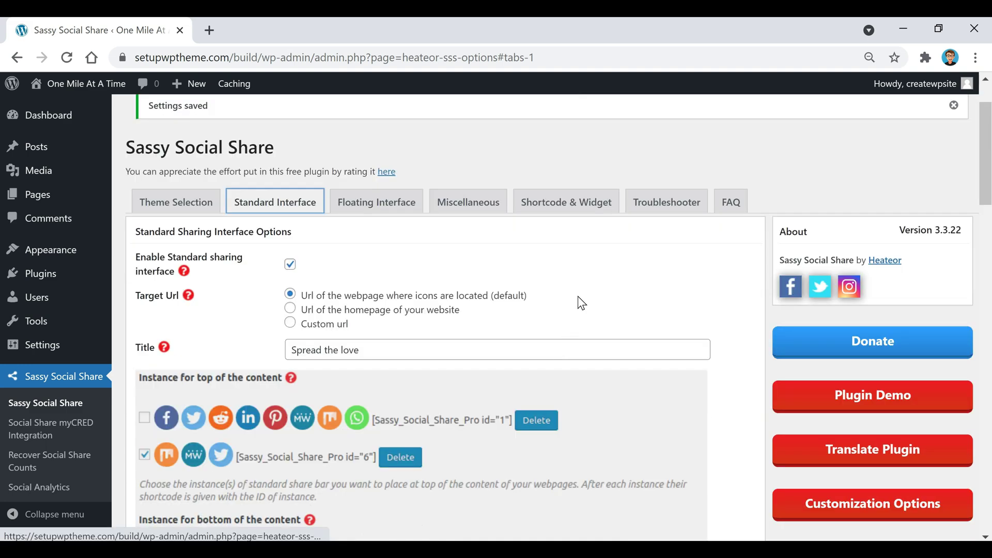
{"action": "scroll", "coordinate": [577, 297], "scroll_direction": "down", "scroll_amount": 7}
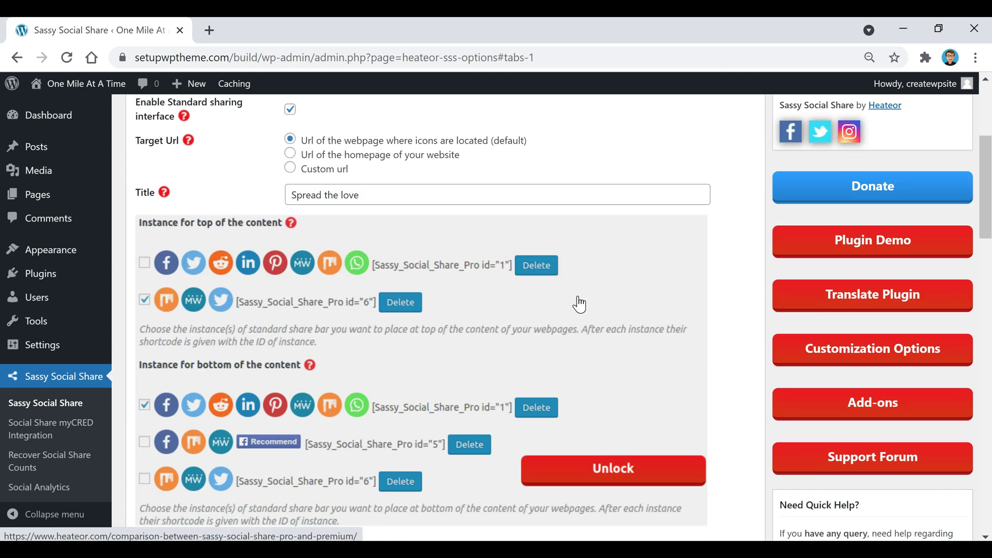
{"action": "scroll", "coordinate": [505, 281], "scroll_direction": "down", "scroll_amount": 3}
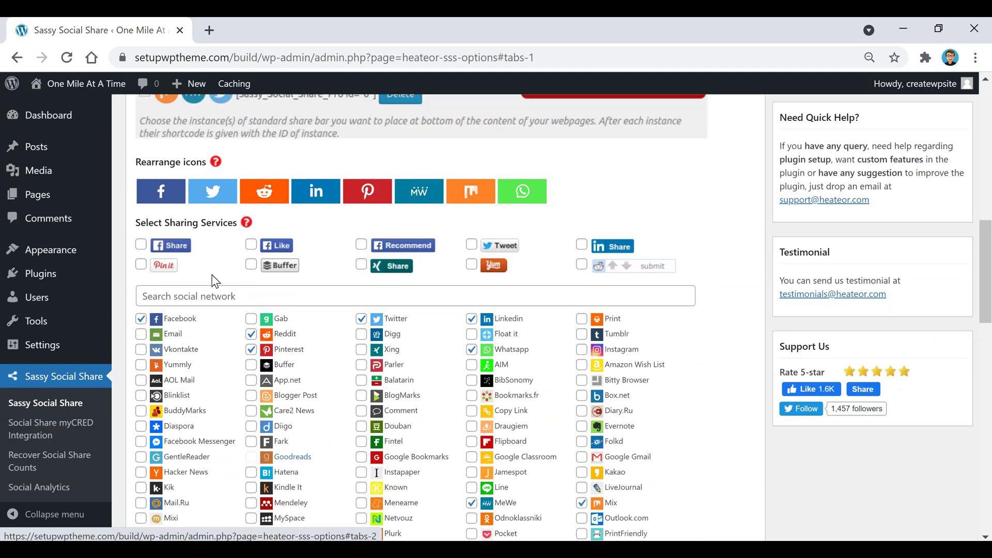
{"action": "scroll", "coordinate": [216, 282], "scroll_direction": "down", "scroll_amount": 3}
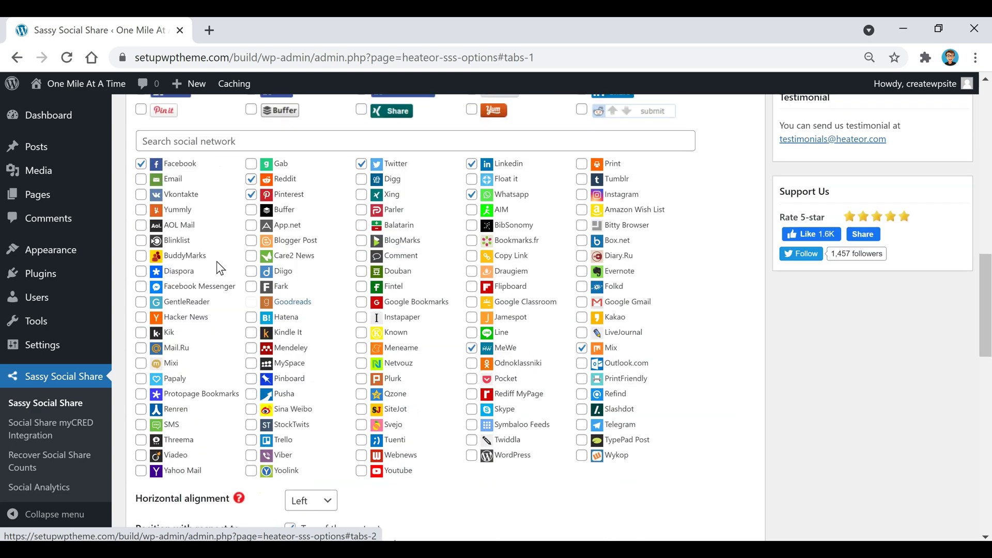
{"action": "left_click", "coordinate": [253, 180]}
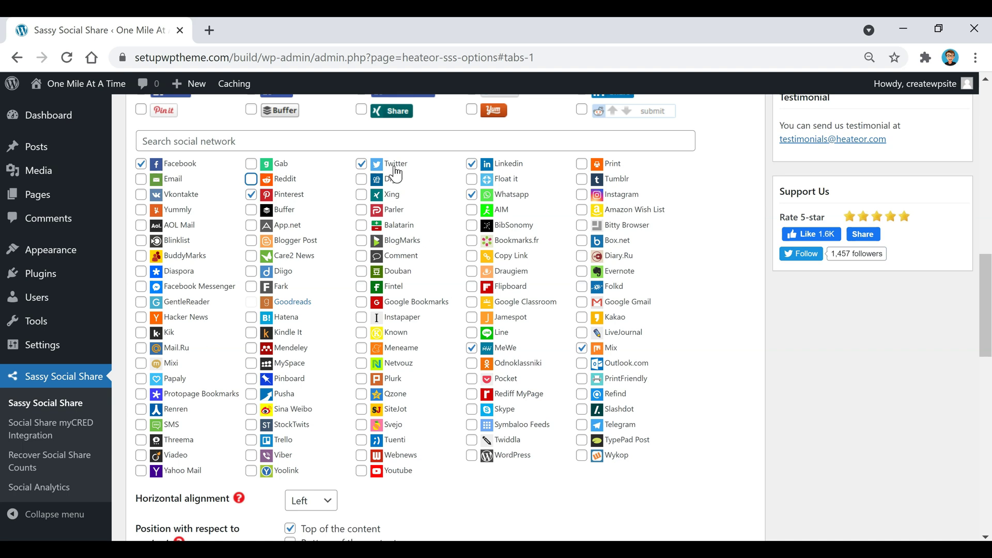
{"action": "left_click", "coordinate": [471, 195]}
{"action": "left_click", "coordinate": [470, 165]}
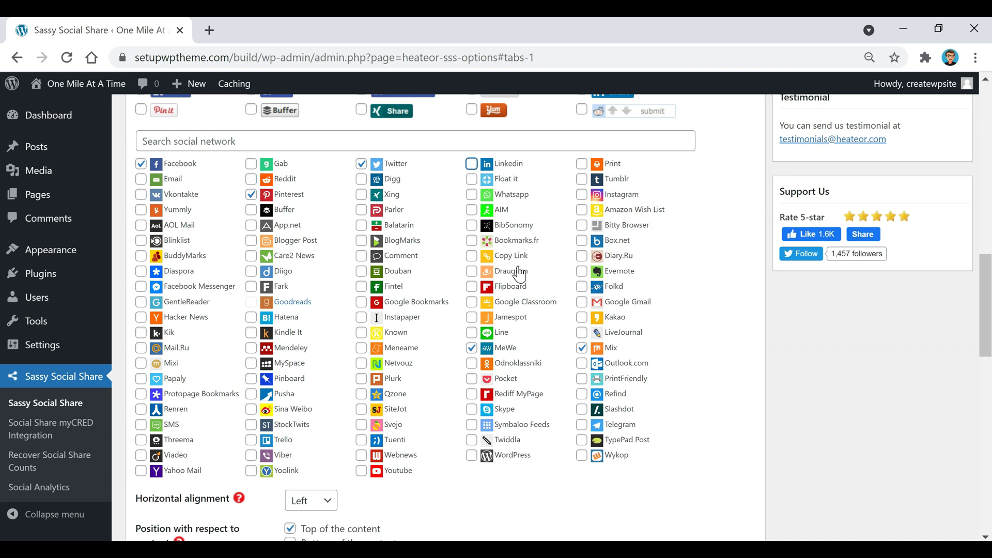
{"action": "left_click", "coordinate": [582, 349]}
{"action": "left_click", "coordinate": [472, 349]}
{"action": "scroll", "coordinate": [339, 359], "scroll_direction": "up", "scroll_amount": 4}
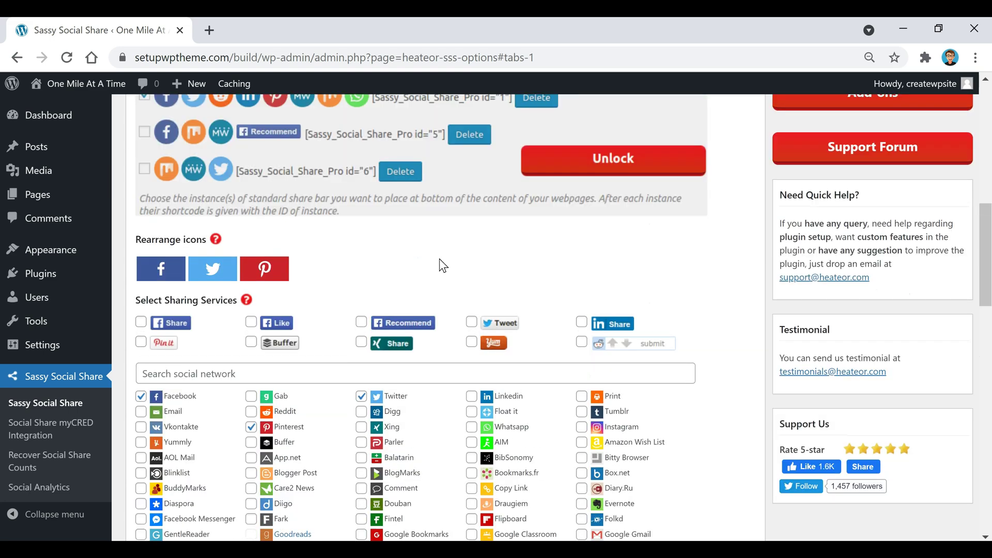
{"action": "scroll", "coordinate": [447, 268], "scroll_direction": "down", "scroll_amount": 1}
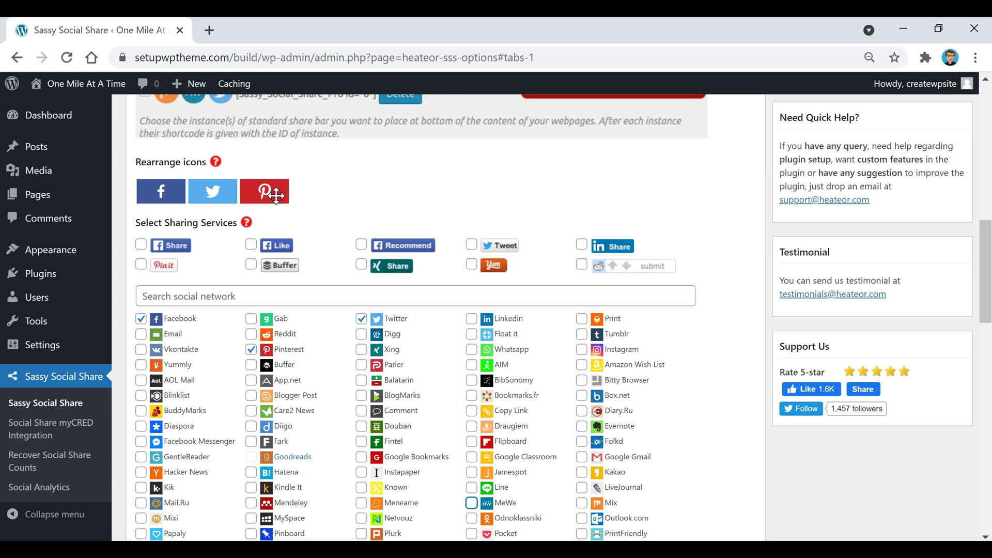
{"action": "mouse_move", "coordinate": [277, 195]}
{"action": "left_mouse_down"}
{"action": "mouse_move", "coordinate": [155, 206]}
{"action": "mouse_move", "coordinate": [274, 193]}
{"action": "left_mouse_up"}
{"action": "scroll", "coordinate": [365, 212], "scroll_direction": "down", "scroll_amount": 10}
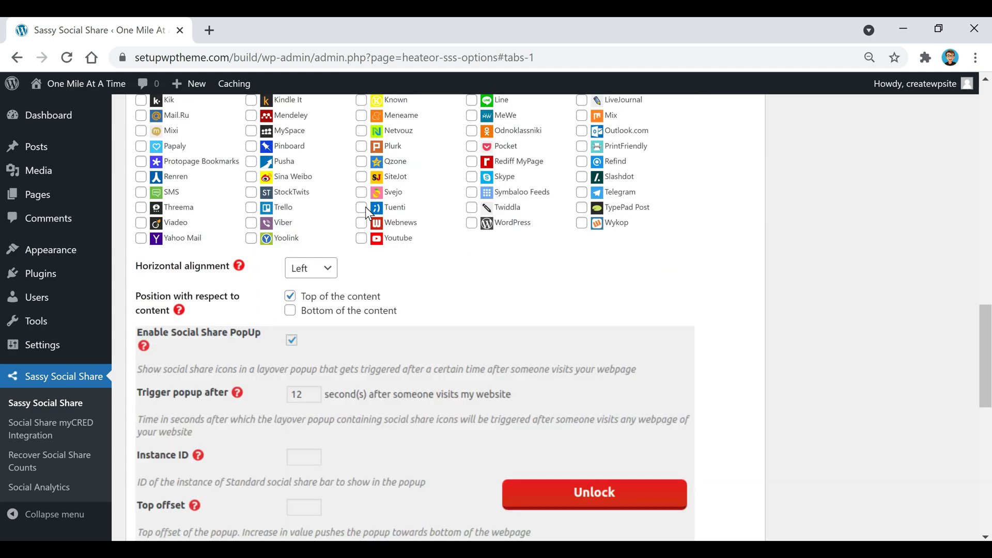
{"action": "scroll", "coordinate": [406, 225], "scroll_direction": "up", "scroll_amount": 1}
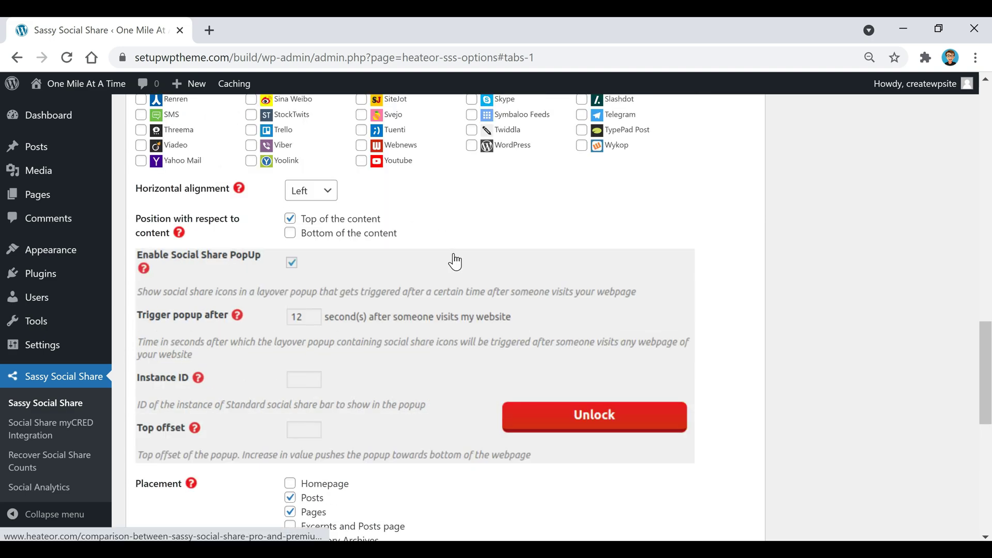
{"action": "scroll", "coordinate": [463, 270], "scroll_direction": "up", "scroll_amount": 15}
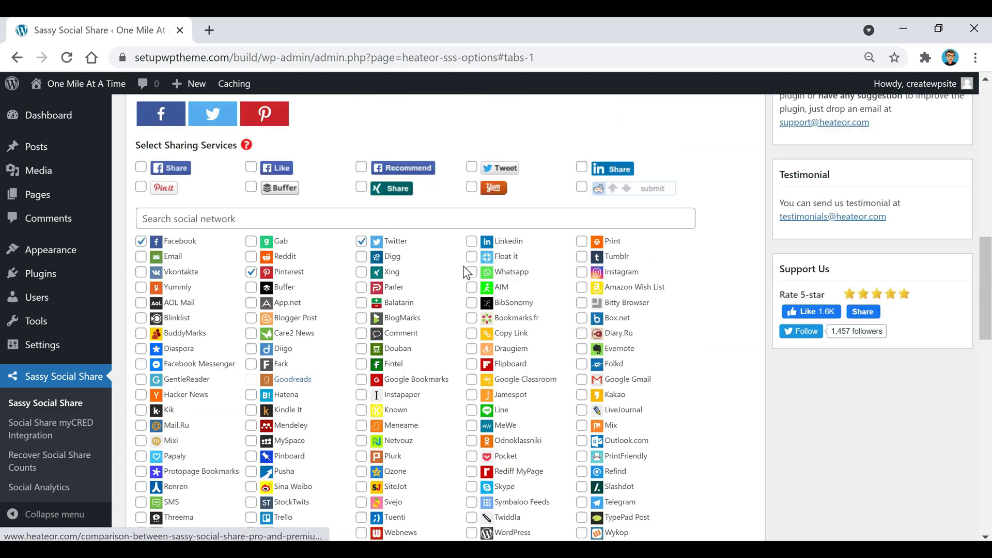
{"action": "scroll", "coordinate": [456, 284], "scroll_direction": "up", "scroll_amount": 4}
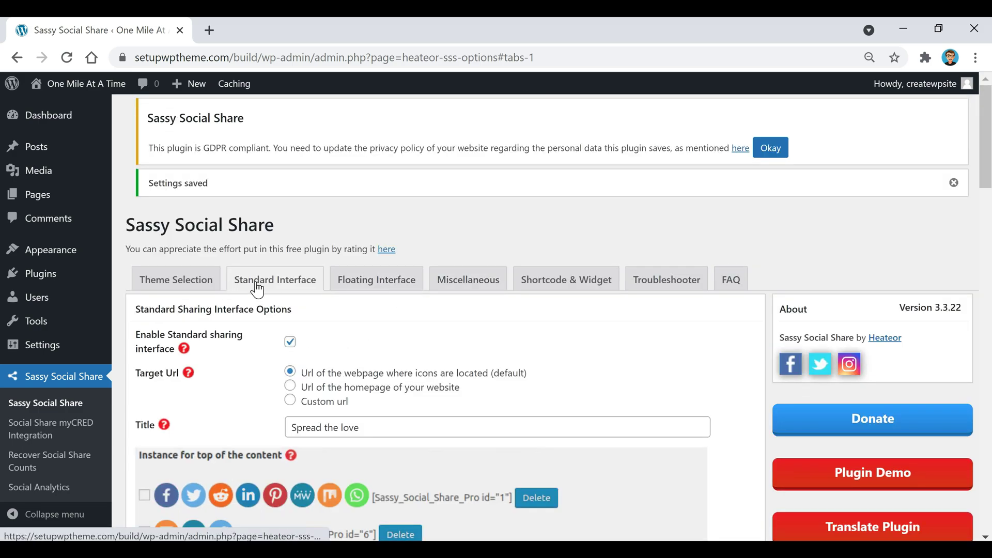
{"action": "scroll", "coordinate": [341, 343], "scroll_direction": "down", "scroll_amount": 8}
{"action": "scroll", "coordinate": [343, 345], "scroll_direction": "down", "scroll_amount": 9}
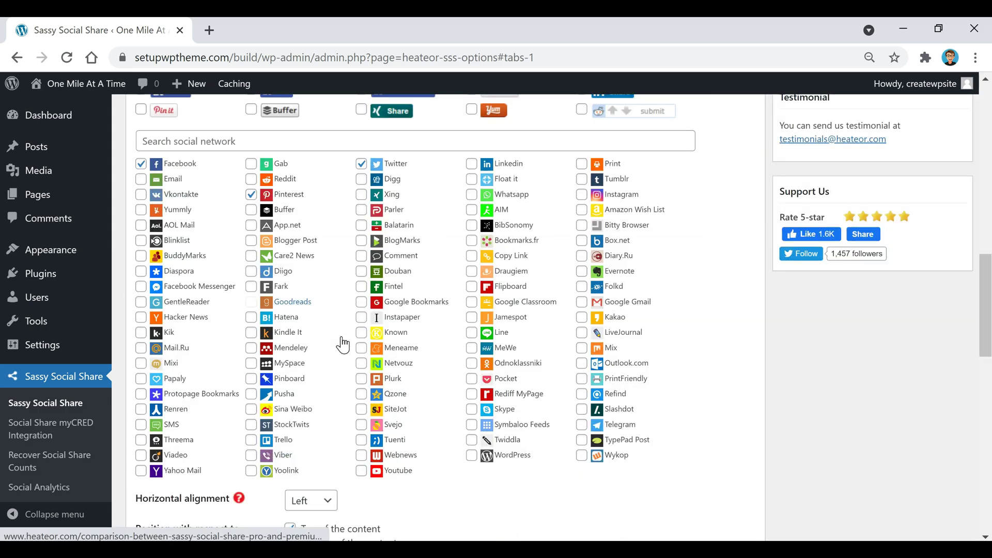
{"action": "scroll", "coordinate": [455, 354], "scroll_direction": "down", "scroll_amount": 2}
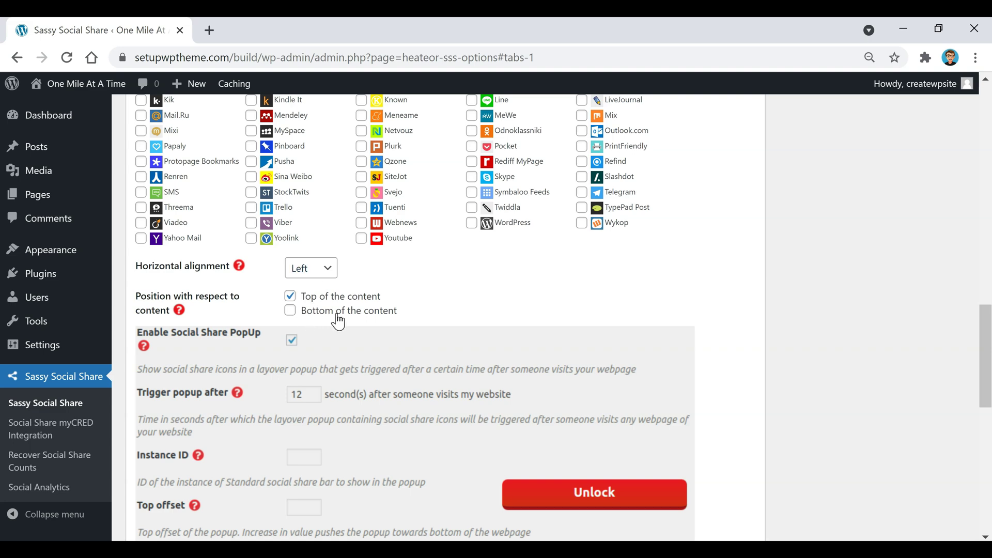
{"action": "scroll", "coordinate": [485, 281], "scroll_direction": "down", "scroll_amount": 5}
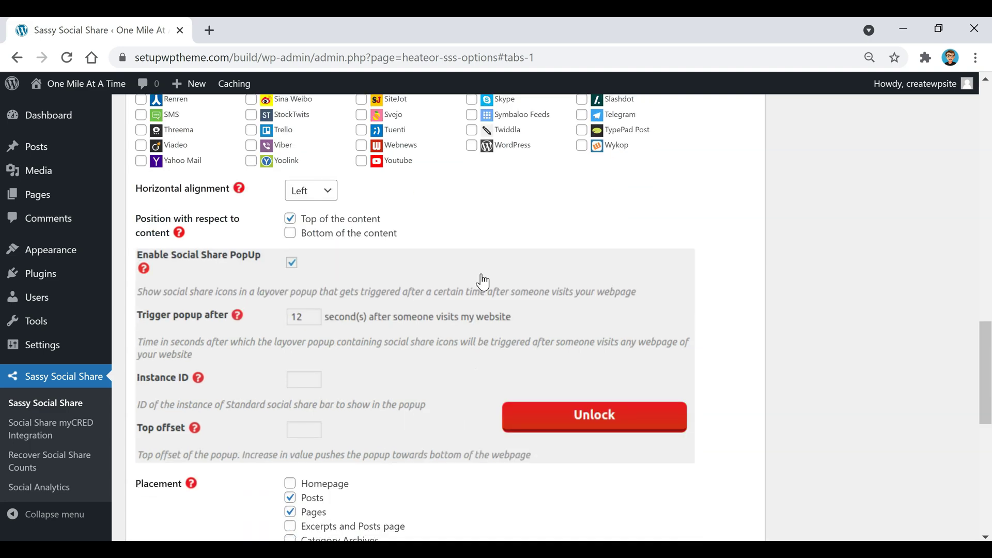
{"action": "scroll", "coordinate": [483, 282], "scroll_direction": "down", "scroll_amount": 3}
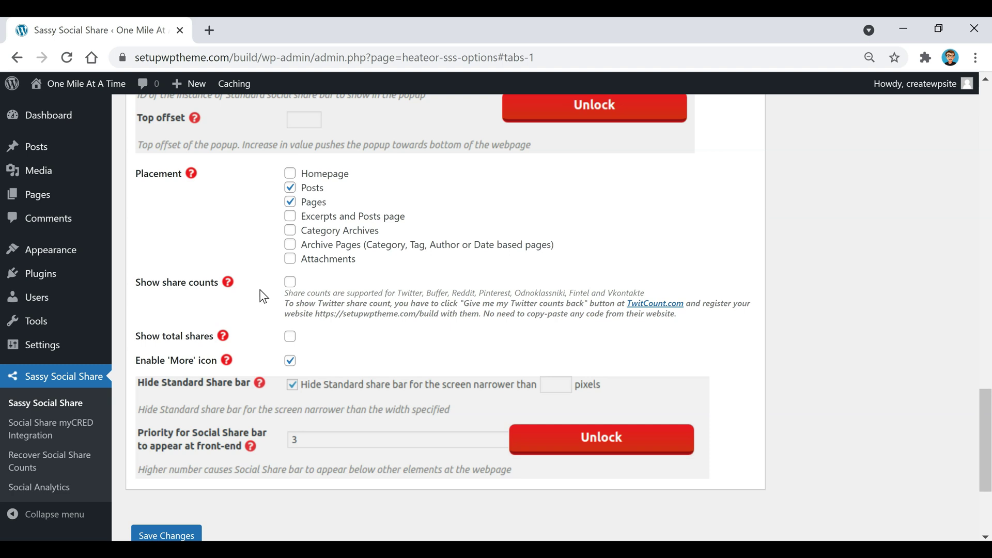
Turn on share counts and save the Standard Interface settings.
{"action": "left_click", "coordinate": [290, 282]}
{"action": "scroll", "coordinate": [423, 343], "scroll_direction": "down", "scroll_amount": 1}
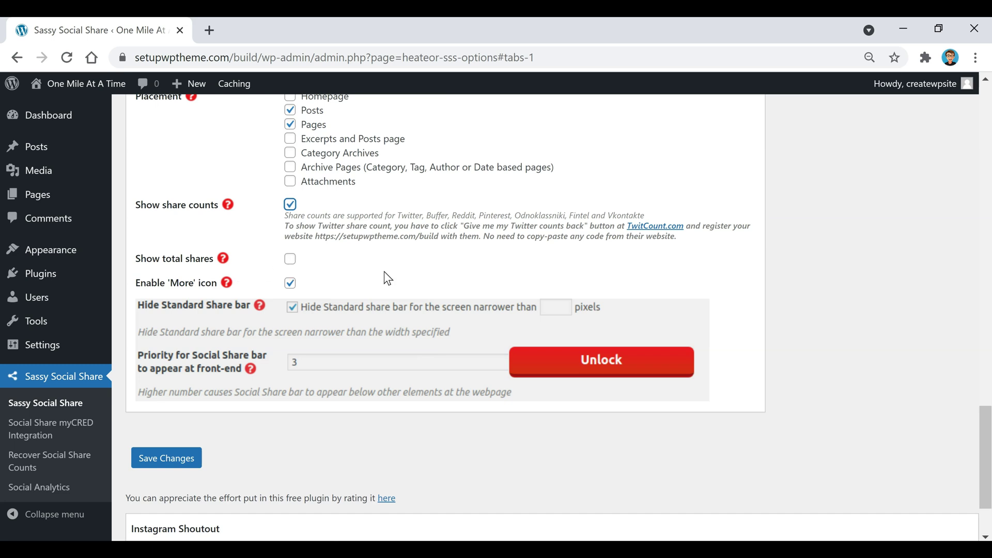
{"action": "scroll", "coordinate": [402, 267], "scroll_direction": "down", "scroll_amount": 1}
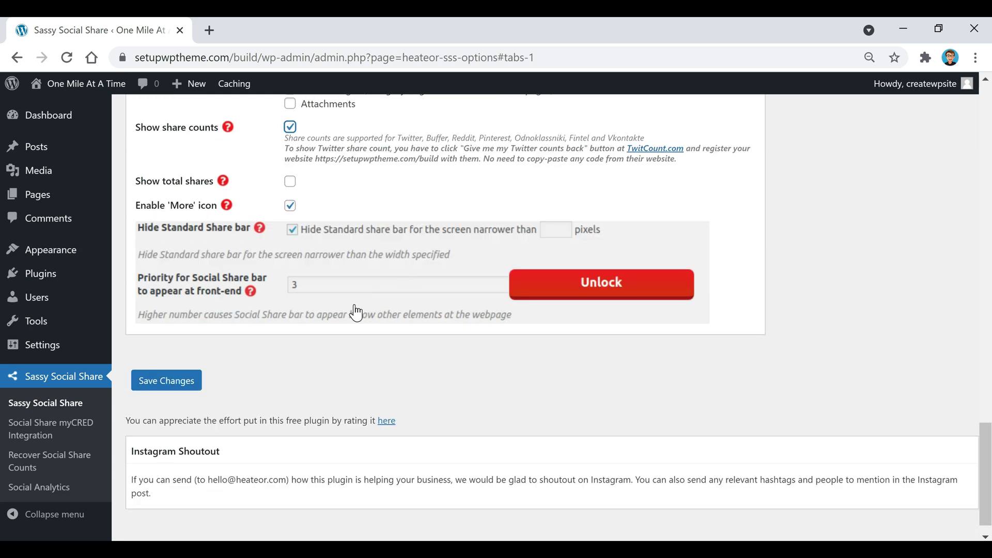
{"action": "left_click", "coordinate": [185, 385]}
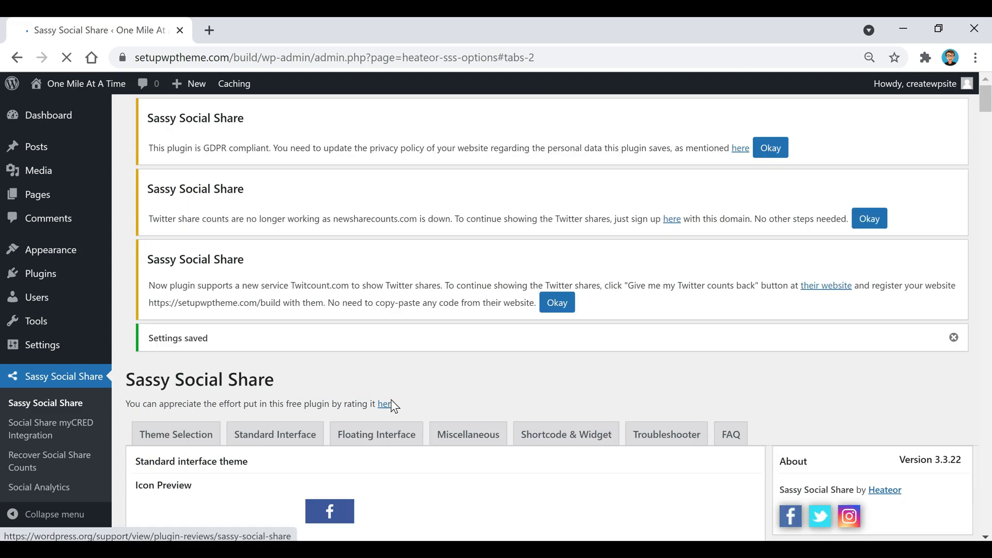
Dismiss the GDPR, Twitter share counts and Twitcount notices.
{"action": "scroll", "coordinate": [414, 411], "scroll_direction": "up", "scroll_amount": 7}
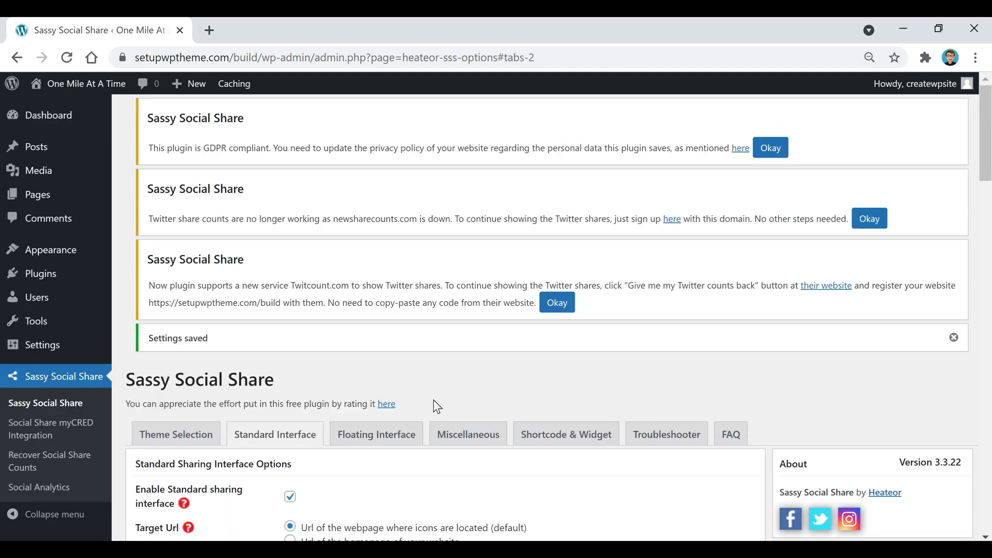
{"action": "left_click", "coordinate": [772, 150]}
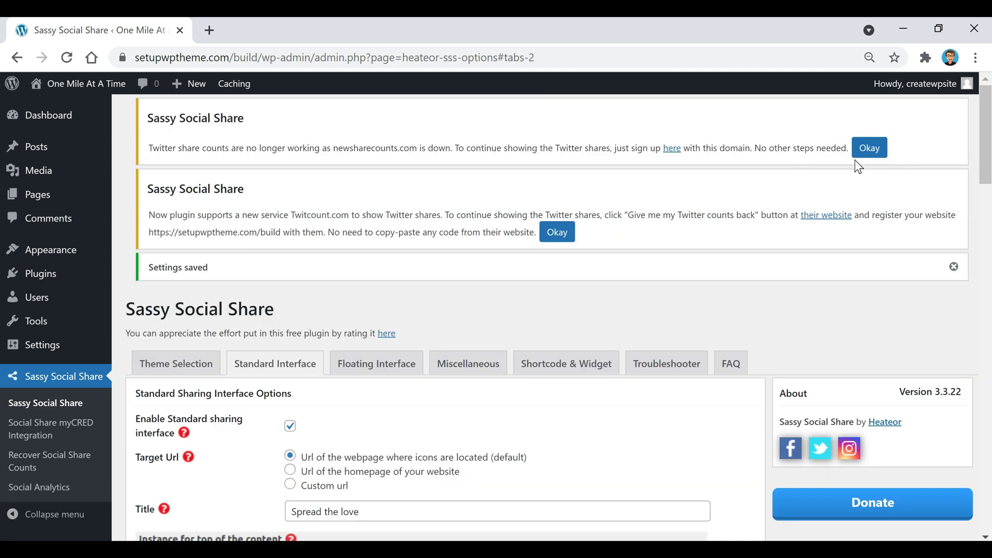
{"action": "left_click", "coordinate": [864, 152]}
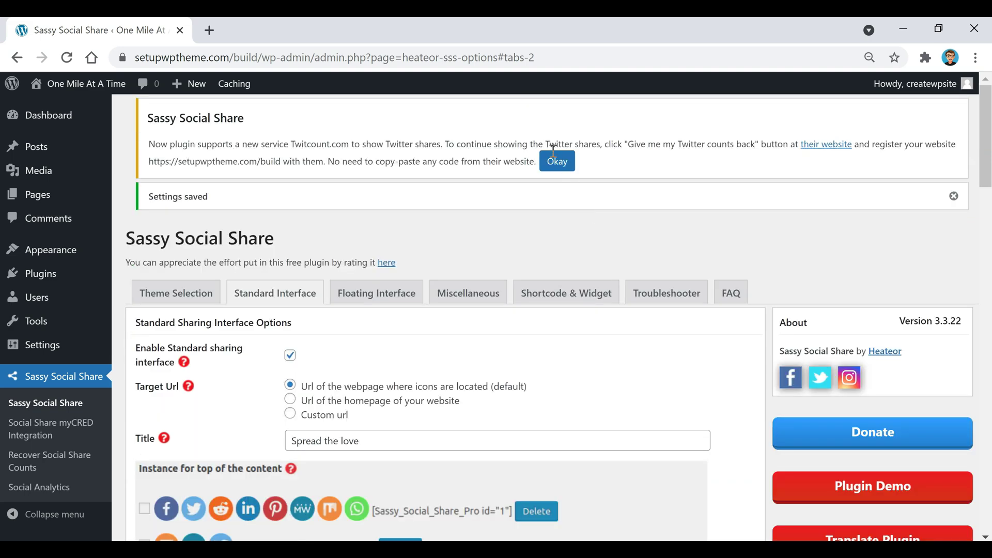
{"action": "left_click", "coordinate": [556, 164]}
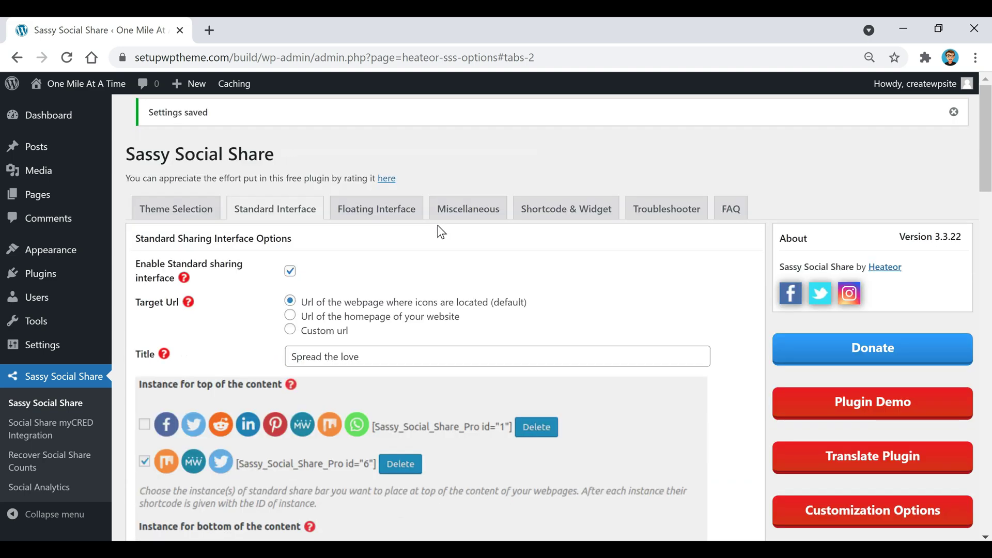
In the Floating Interface services, untick Reddit and add Instagram and YouTube.
{"action": "left_click", "coordinate": [361, 210]}
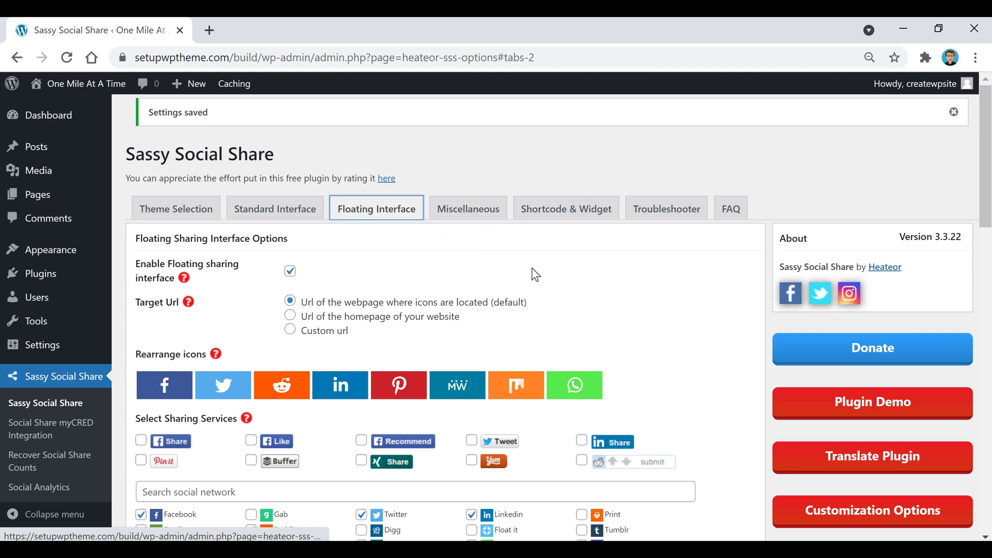
{"action": "scroll", "coordinate": [533, 271], "scroll_direction": "down", "scroll_amount": 1}
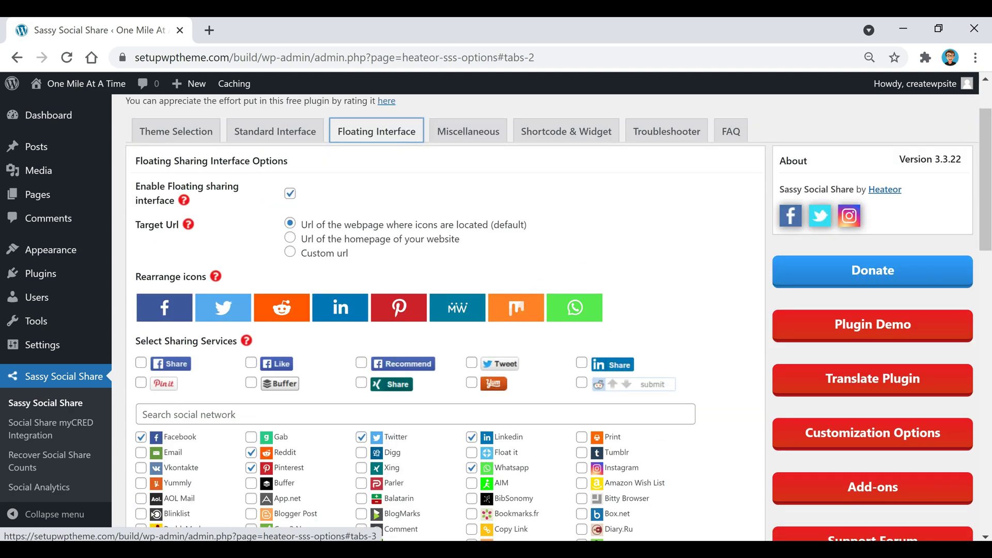
{"action": "scroll", "coordinate": [524, 280], "scroll_direction": "up", "scroll_amount": 1}
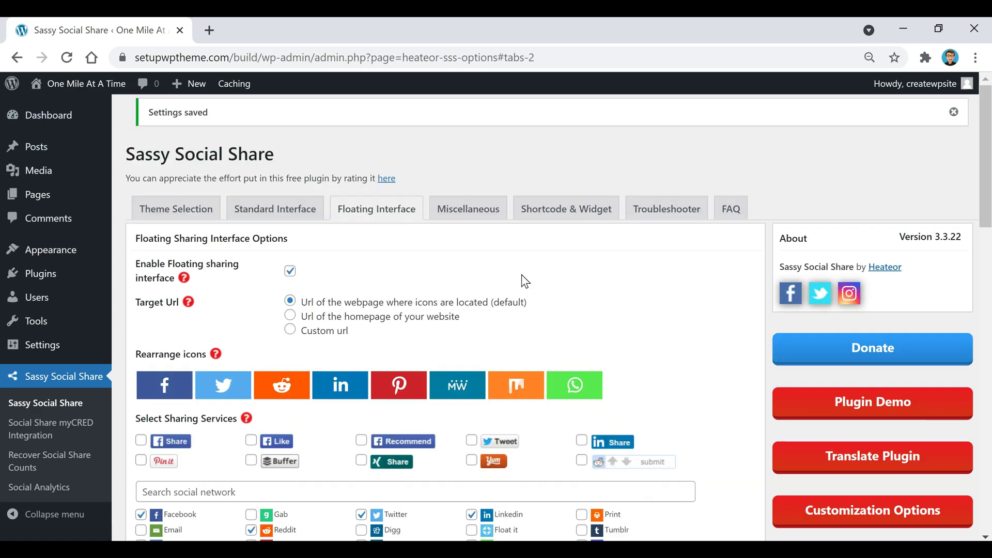
{"action": "scroll", "coordinate": [533, 282], "scroll_direction": "down", "scroll_amount": 3}
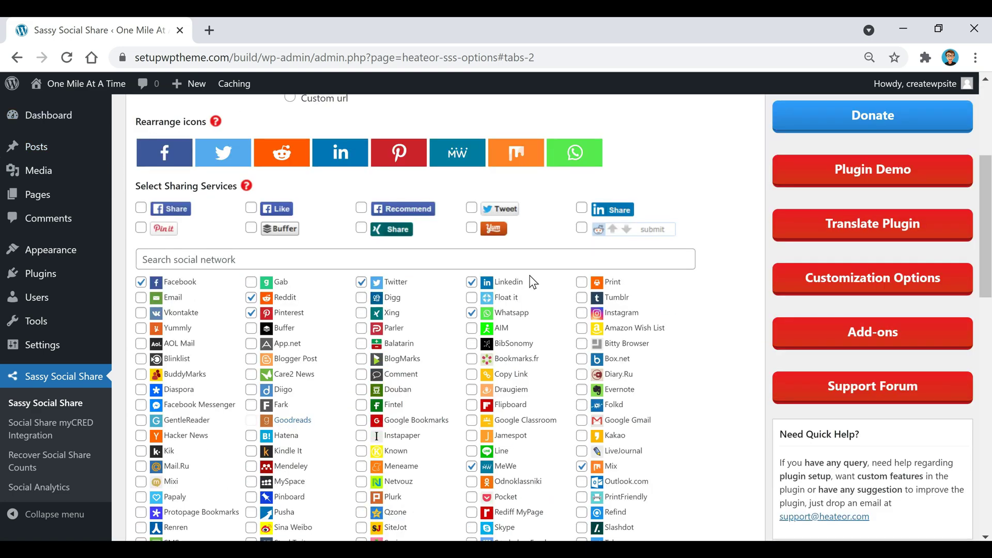
{"action": "scroll", "coordinate": [513, 268], "scroll_direction": "down", "scroll_amount": 1}
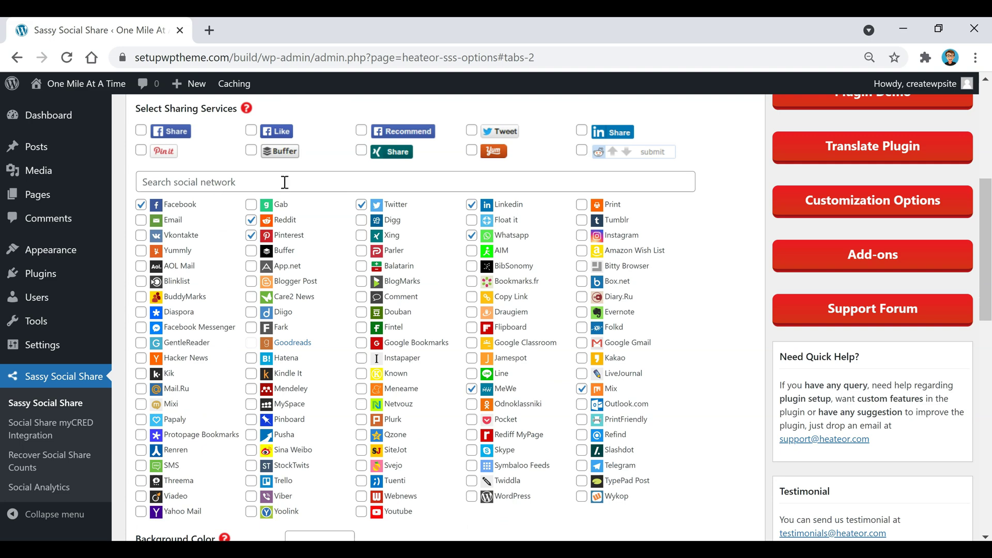
{"action": "left_click", "coordinate": [251, 220]}
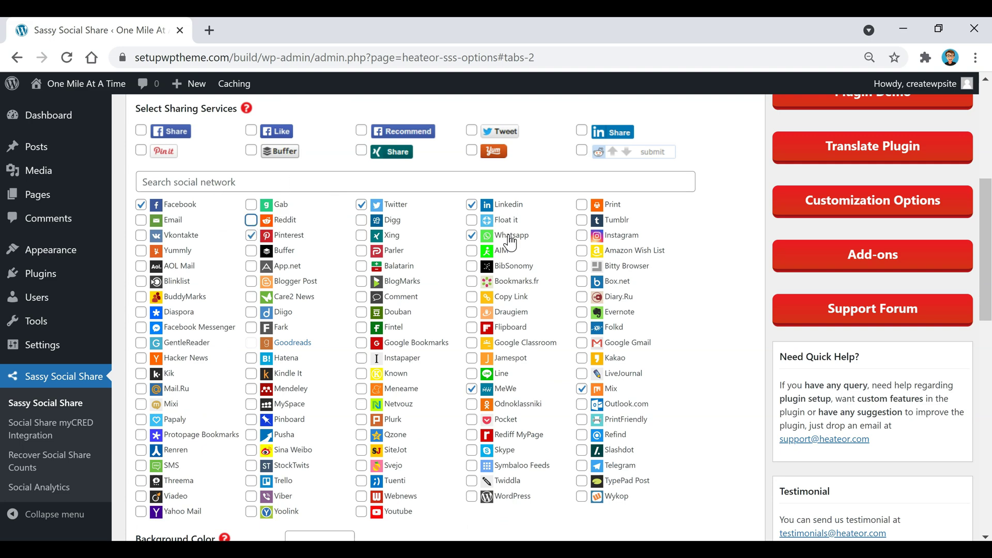
{"action": "left_click", "coordinate": [581, 235]}
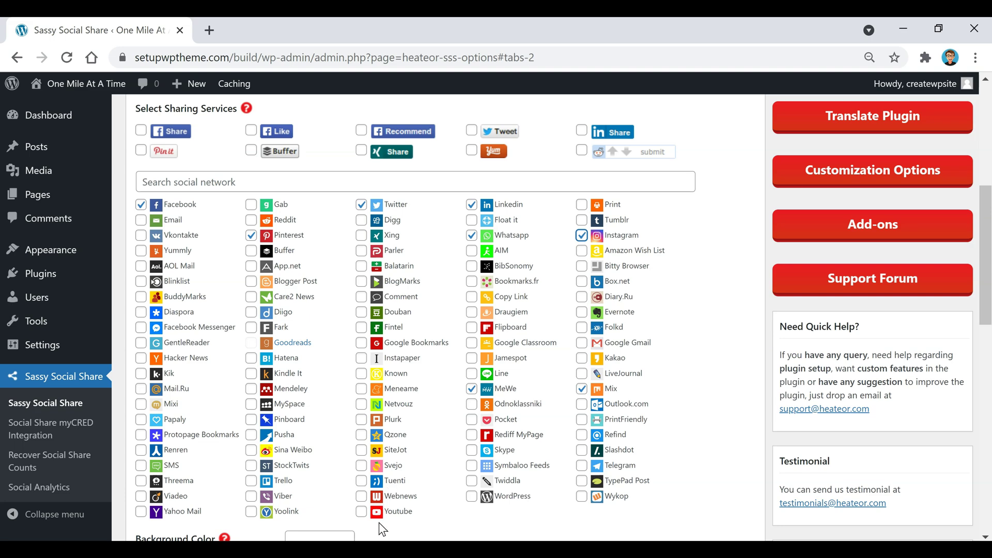
{"action": "left_click", "coordinate": [361, 511]}
Drag the YouTube icon to the front of the floating bar, ahead of Facebook.
{"action": "scroll", "coordinate": [334, 374], "scroll_direction": "up", "scroll_amount": 5}
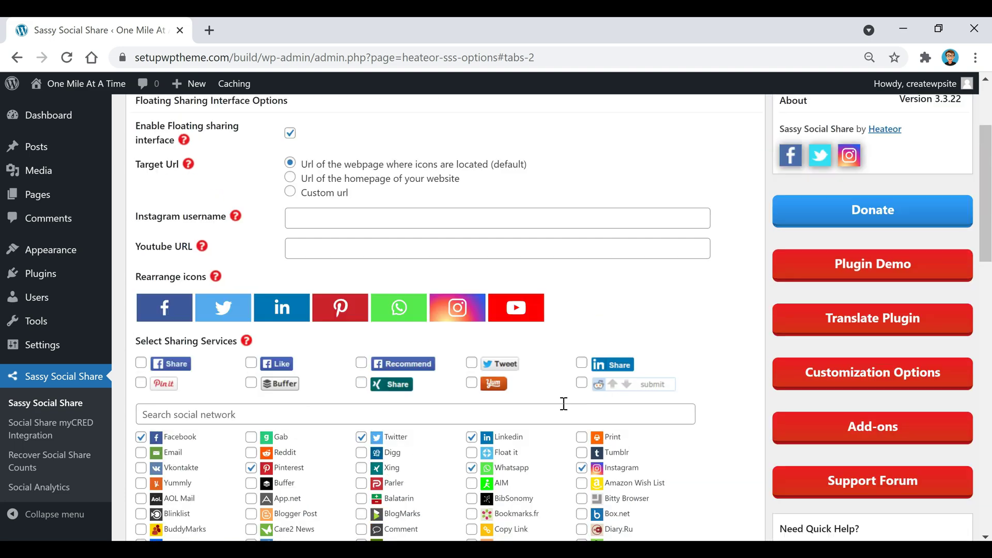
{"action": "left_click_drag", "start_coordinate": [516, 307], "coordinate": [171, 310]}
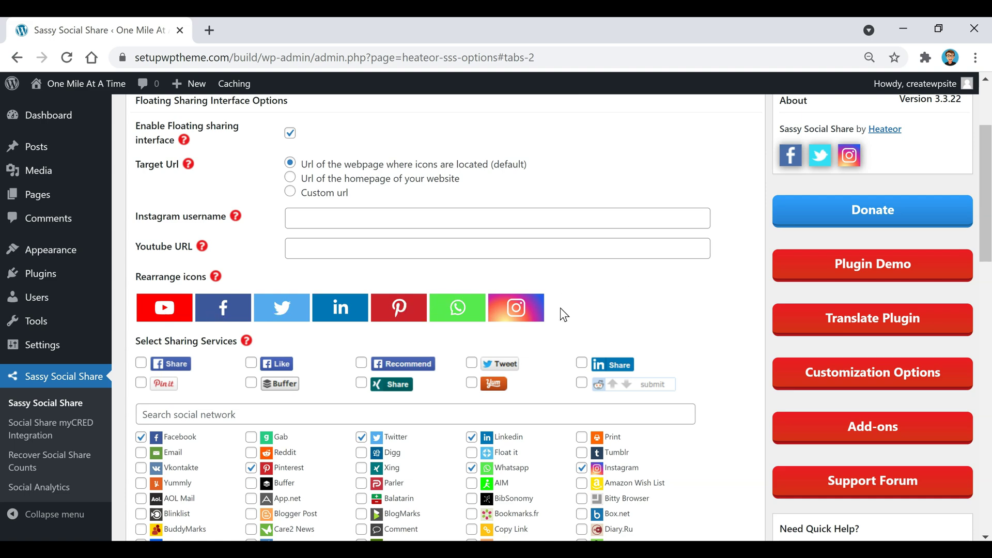
{"action": "scroll", "coordinate": [564, 314], "scroll_direction": "down", "scroll_amount": 8}
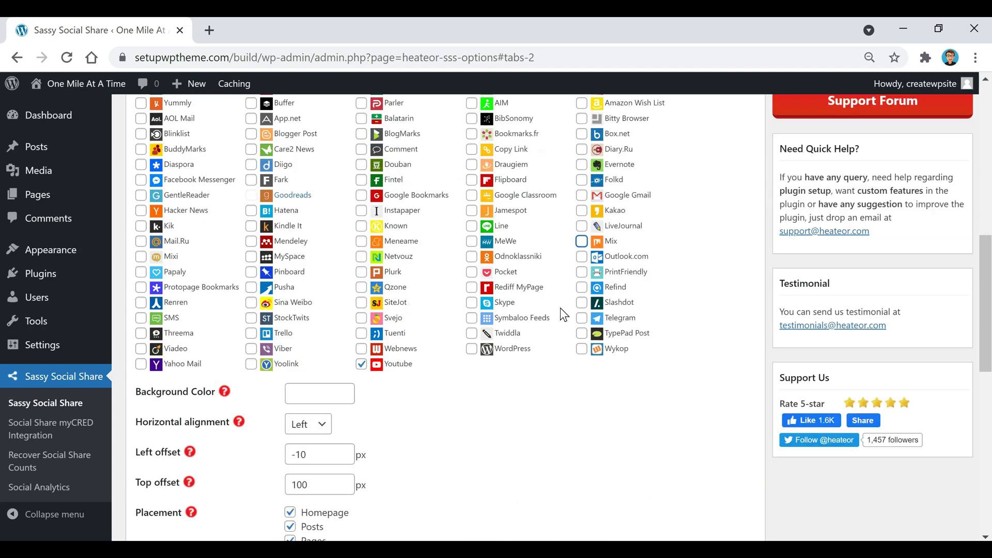
{"action": "scroll", "coordinate": [495, 315], "scroll_direction": "down", "scroll_amount": 2}
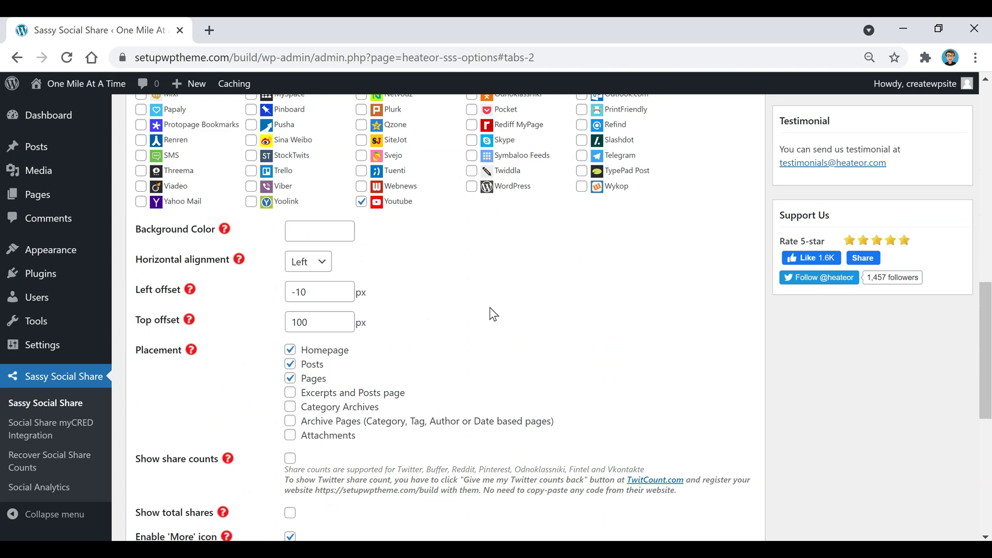
{"action": "scroll", "coordinate": [491, 318], "scroll_direction": "up", "scroll_amount": 16}
{"action": "scroll", "coordinate": [362, 317], "scroll_direction": "down", "scroll_amount": 5}
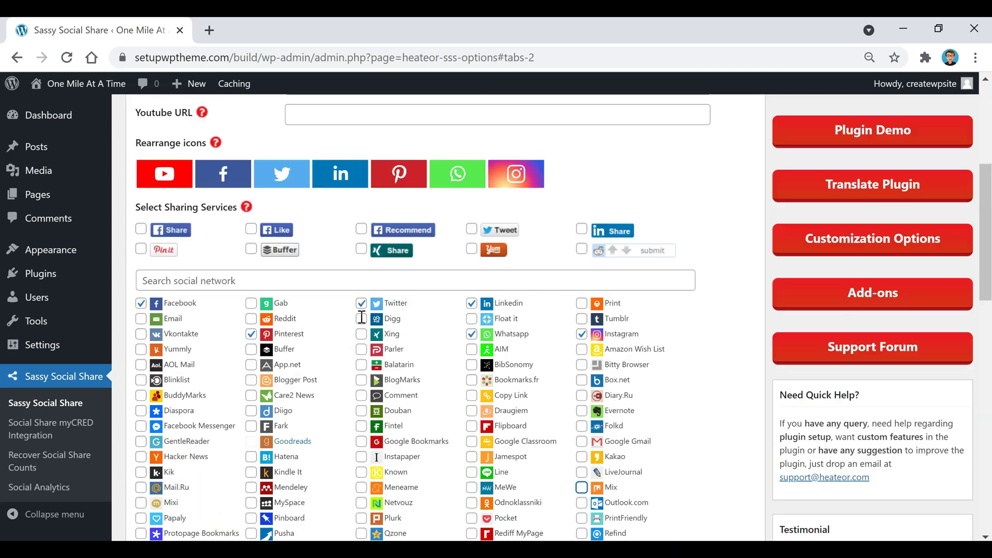
{"action": "scroll", "coordinate": [362, 317], "scroll_direction": "down", "scroll_amount": 10}
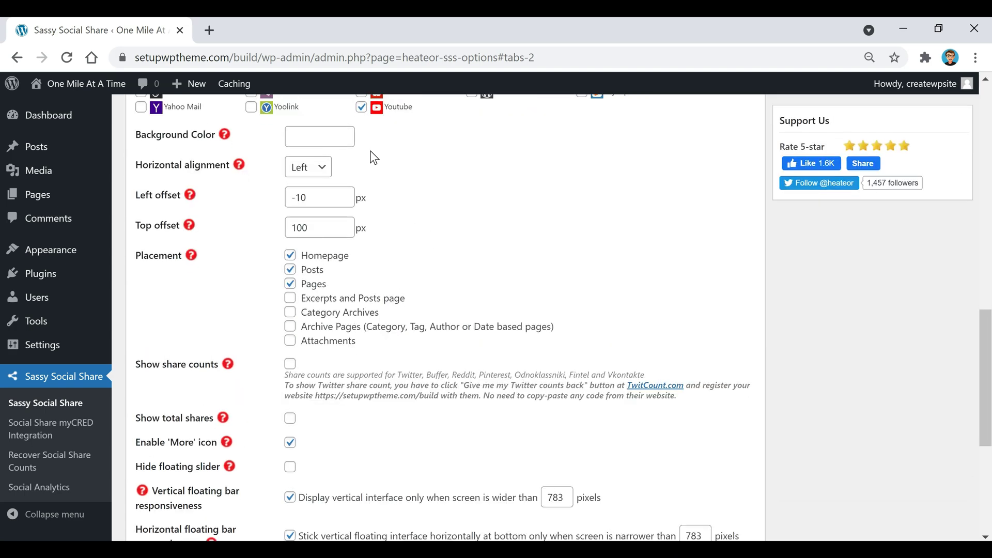
Leave the floating bar's background colour empty after reading its help text.
{"action": "left_click", "coordinate": [341, 135]}
{"action": "left_click", "coordinate": [454, 210]}
{"action": "left_click", "coordinate": [321, 140]}
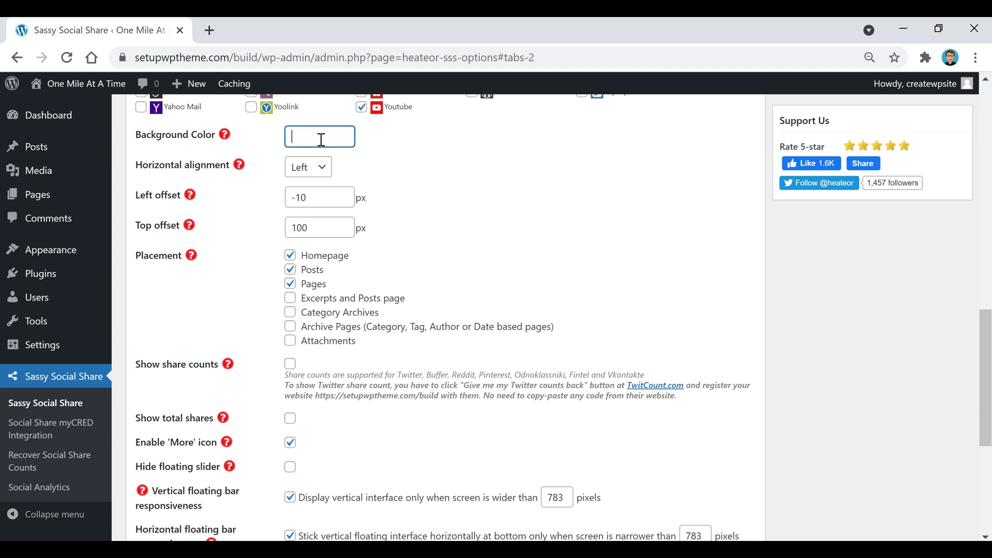
{"action": "left_click", "coordinate": [226, 138]}
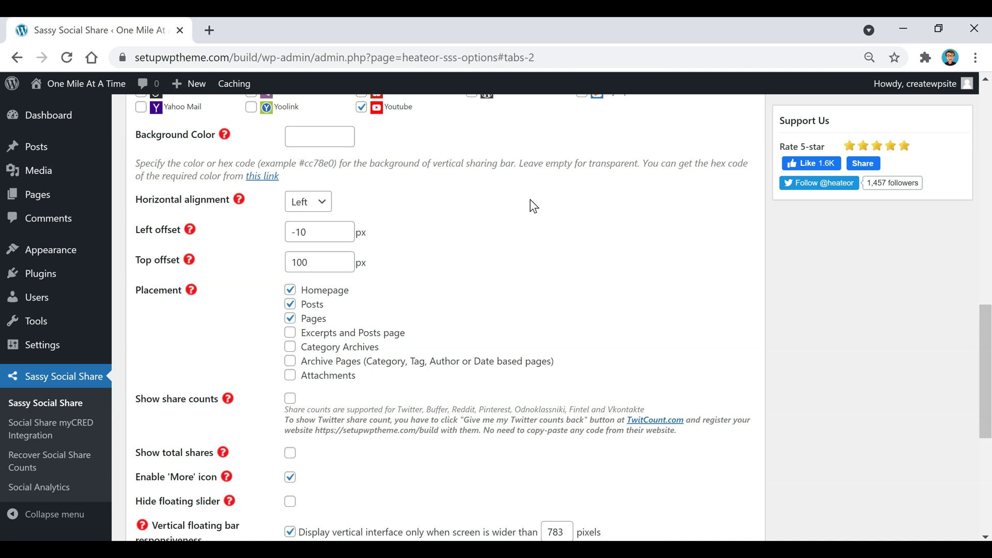
Keep horizontal alignment Left and enable the floating bar on posts.
{"action": "scroll", "coordinate": [522, 321], "scroll_direction": "down", "scroll_amount": 2}
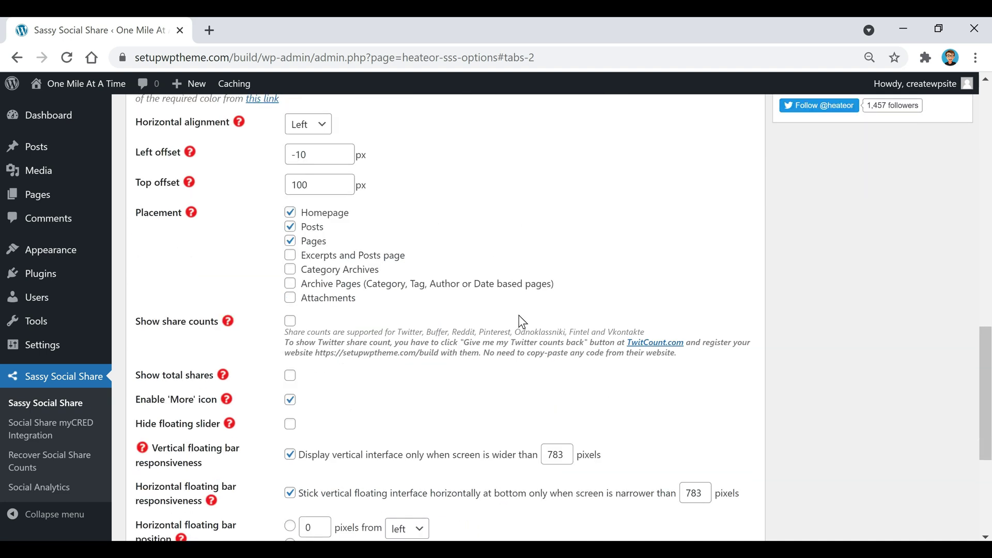
{"action": "left_click", "coordinate": [323, 132]}
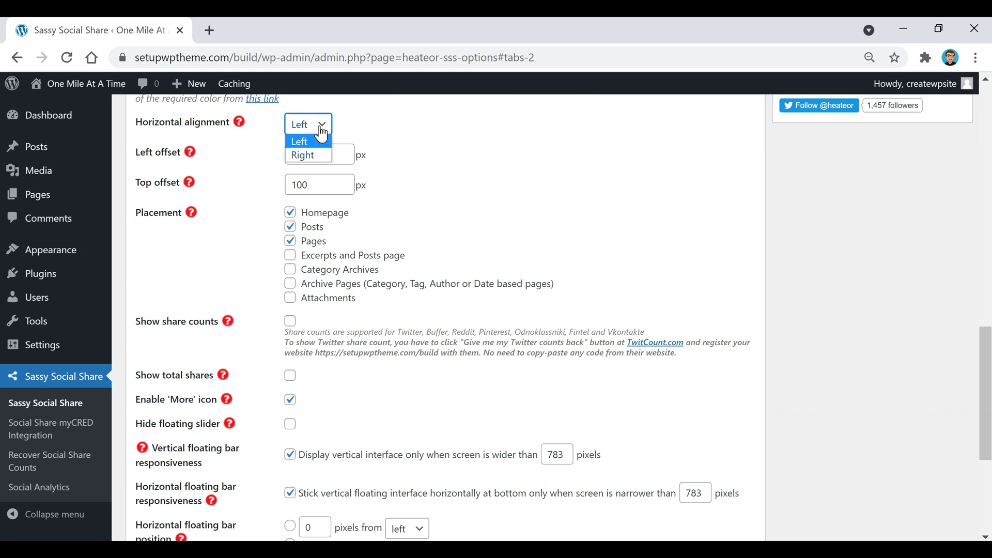
{"action": "left_click", "coordinate": [327, 132]}
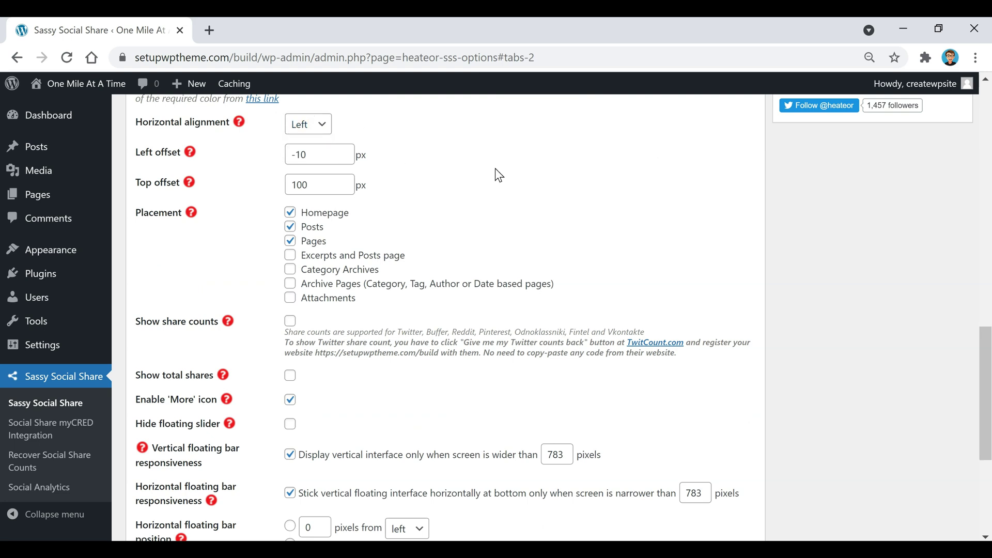
{"action": "scroll", "coordinate": [497, 173], "scroll_direction": "down", "scroll_amount": 2}
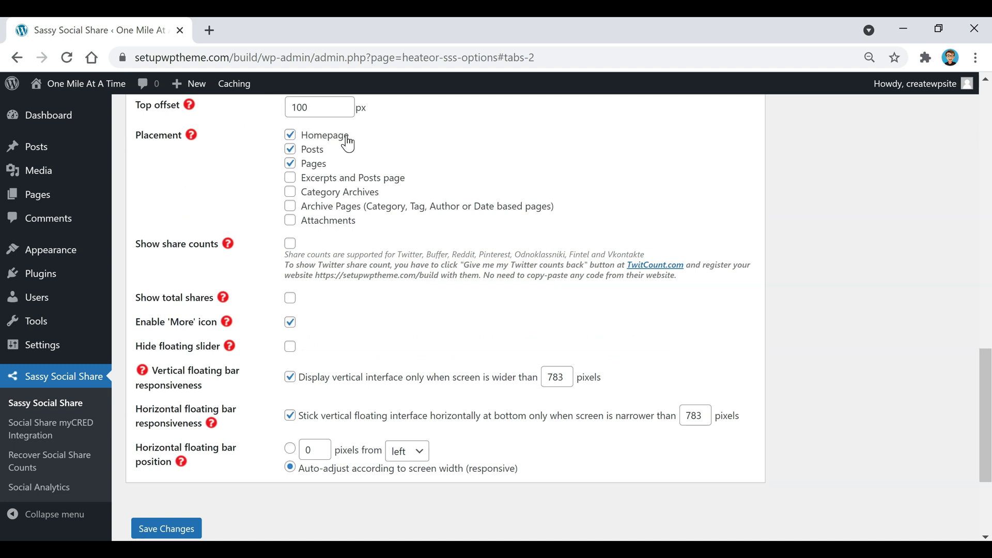
{"action": "left_click", "coordinate": [290, 149]}
Review the Show total shares help and save the floating bar settings.
{"action": "left_click", "coordinate": [223, 300]}
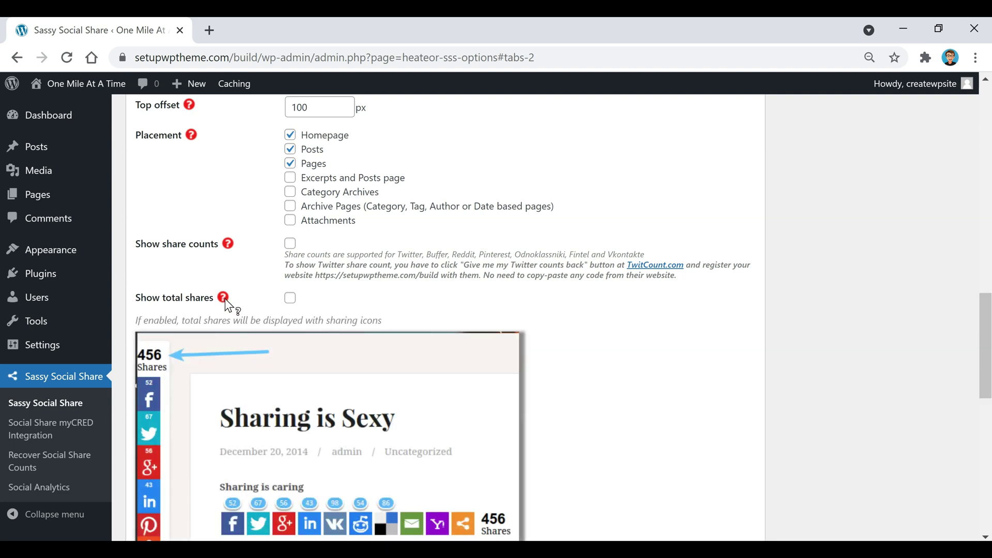
{"action": "left_click", "coordinate": [224, 299]}
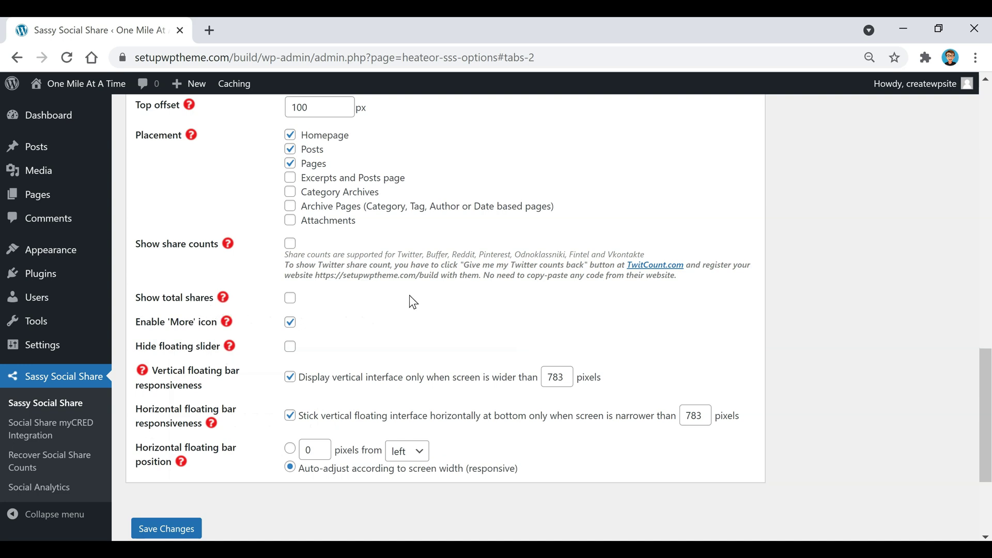
{"action": "scroll", "coordinate": [409, 297], "scroll_direction": "down", "scroll_amount": 3}
{"action": "left_click", "coordinate": [178, 383]}
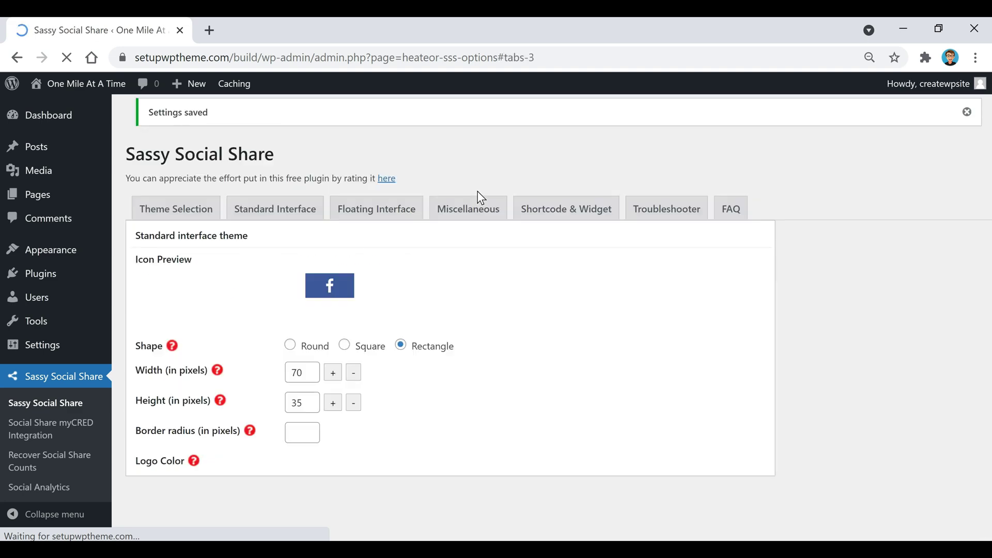
Browse the Miscellaneous and Shortcode & Widget tabs, ending on Miscellaneous settings.
{"action": "left_click", "coordinate": [475, 222]}
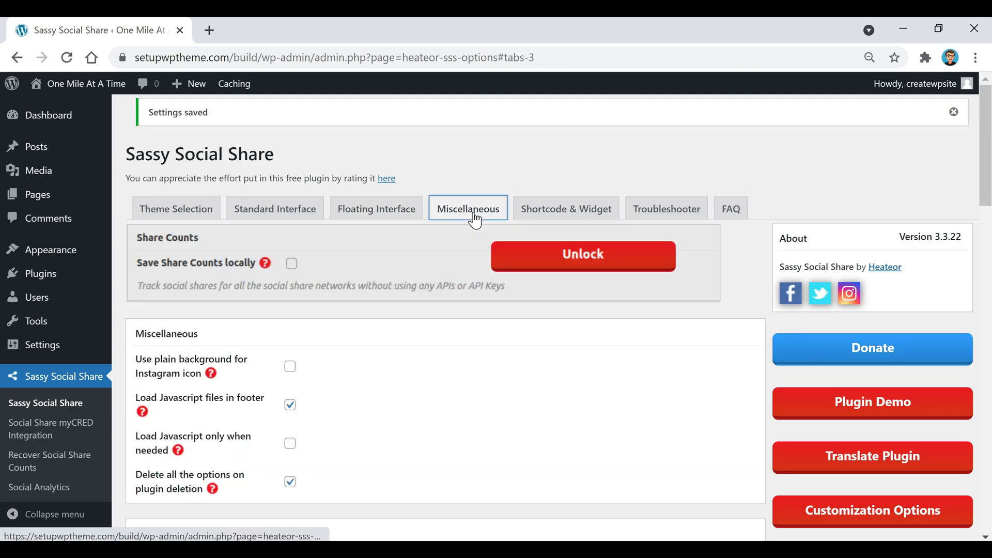
{"action": "left_click", "coordinate": [558, 220]}
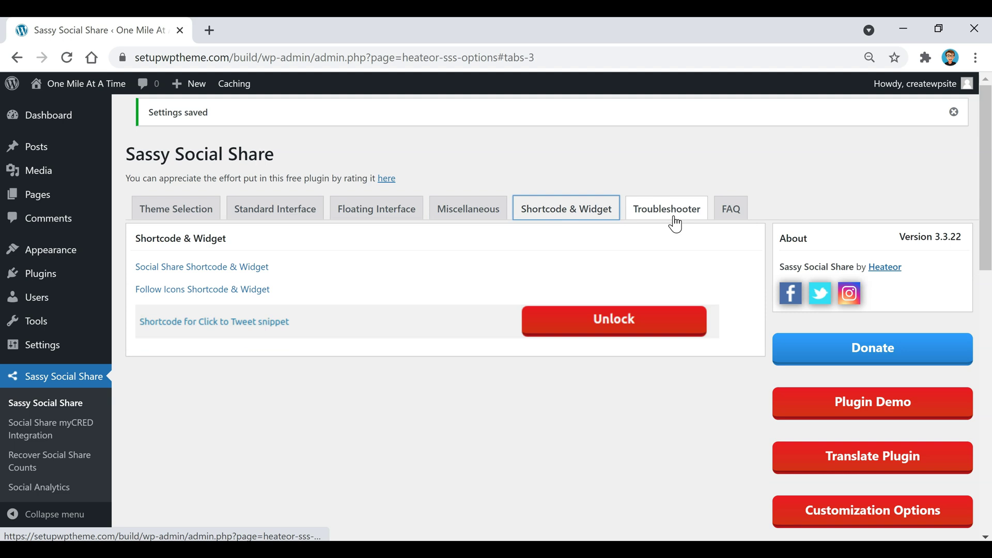
{"action": "left_click", "coordinate": [493, 212]}
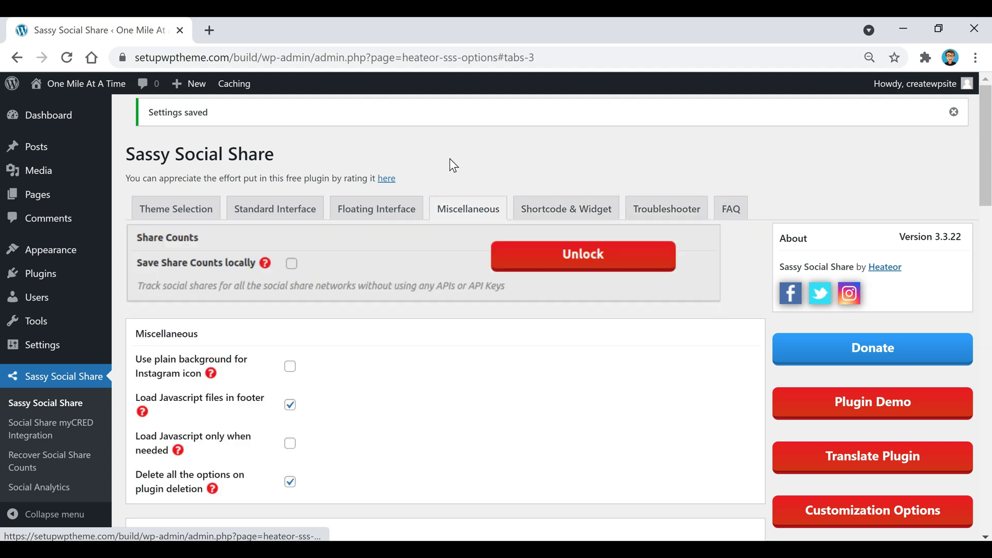